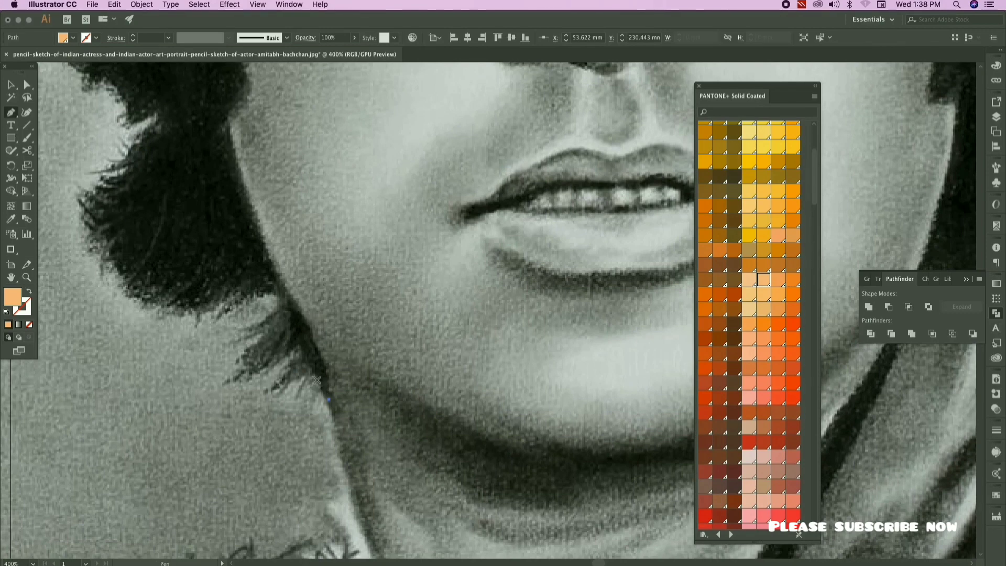
Step: Outline the wispy hair tips beside the jaw on the photo's left side with the Pen tool
{"action": "left_click_drag", "start_coordinate": [317, 376], "coordinate": [303, 351]}
{"action": "left_click_drag", "start_coordinate": [273, 402], "coordinate": [277, 402]}
{"action": "left_click", "coordinate": [242, 378]}
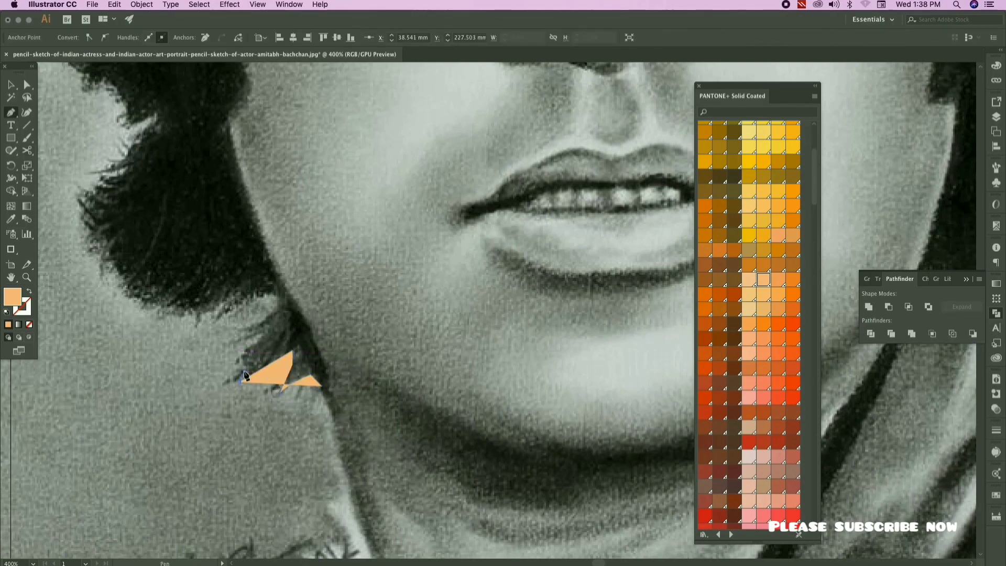
{"action": "left_click", "coordinate": [266, 334]}
{"action": "left_click", "coordinate": [238, 345]}
{"action": "left_click", "coordinate": [264, 329]}
{"action": "left_click", "coordinate": [237, 333]}
{"action": "left_click_drag", "start_coordinate": [279, 311], "coordinate": [250, 293]}
{"action": "left_click_drag", "start_coordinate": [301, 321], "coordinate": [418, 422]}
Step: Extend the hair path around the outer edge of the lower-left curl up to the notch above it
{"action": "key", "text": "super+minus"}
{"action": "left_click", "coordinate": [367, 402]}
{"action": "left_click", "coordinate": [331, 395]}
{"action": "left_click", "coordinate": [300, 376]}
{"action": "left_click_drag", "start_coordinate": [281, 344], "coordinate": [270, 405]}
{"action": "left_click", "coordinate": [263, 389]}
{"action": "left_click", "coordinate": [271, 380]}
{"action": "left_click_drag", "start_coordinate": [281, 371], "coordinate": [289, 430]}
{"action": "left_click", "coordinate": [308, 415]}
{"action": "left_click", "coordinate": [317, 402]}
{"action": "left_click", "coordinate": [327, 380]}
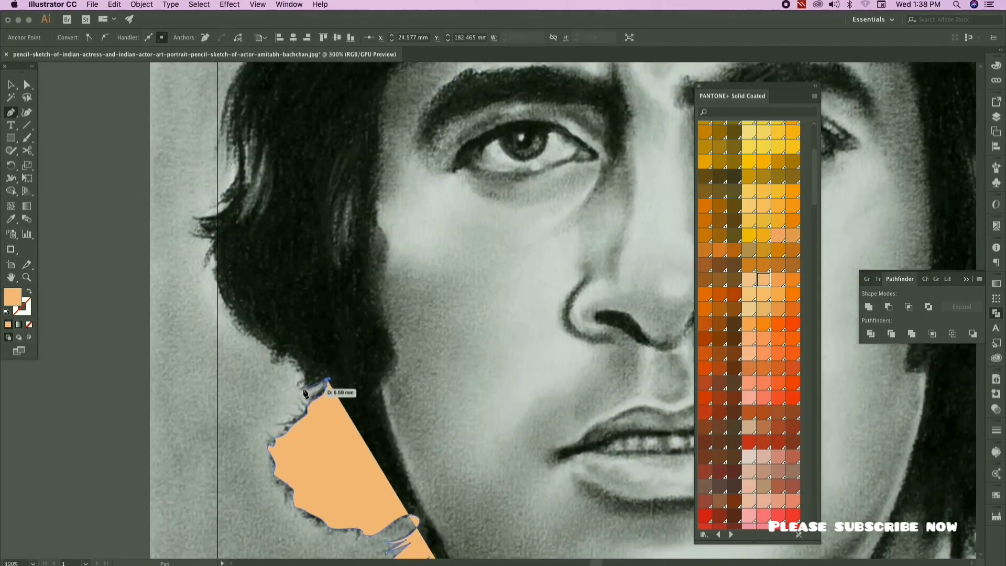
Step: Trace the notch tips and the rounded bulge above the lower-left curl, up to the flicked strands
{"action": "left_click", "coordinate": [304, 376]}
{"action": "left_click_drag", "start_coordinate": [298, 369], "coordinate": [371, 444]}
{"action": "left_click", "coordinate": [373, 440]}
{"action": "left_click", "coordinate": [358, 435]}
{"action": "left_click", "coordinate": [346, 429]}
{"action": "left_click", "coordinate": [311, 401]}
{"action": "left_click_drag", "start_coordinate": [292, 372], "coordinate": [313, 438]}
{"action": "left_click", "coordinate": [312, 434]}
{"action": "left_click", "coordinate": [310, 393]}
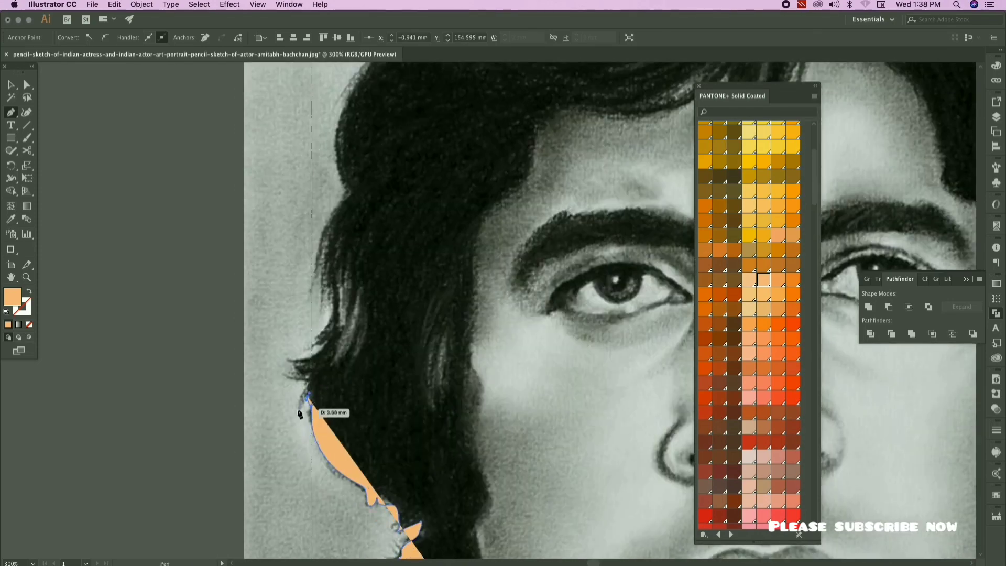
Step: Outline the flicked-out strand tips below eye level on the photo's left side with short corner segments
{"action": "left_click", "coordinate": [298, 411]}
{"action": "left_click", "coordinate": [305, 396]}
{"action": "left_click", "coordinate": [318, 388]}
{"action": "left_click_drag", "start_coordinate": [309, 386], "coordinate": [333, 416]}
{"action": "left_click", "coordinate": [315, 411]}
{"action": "left_click", "coordinate": [334, 408]}
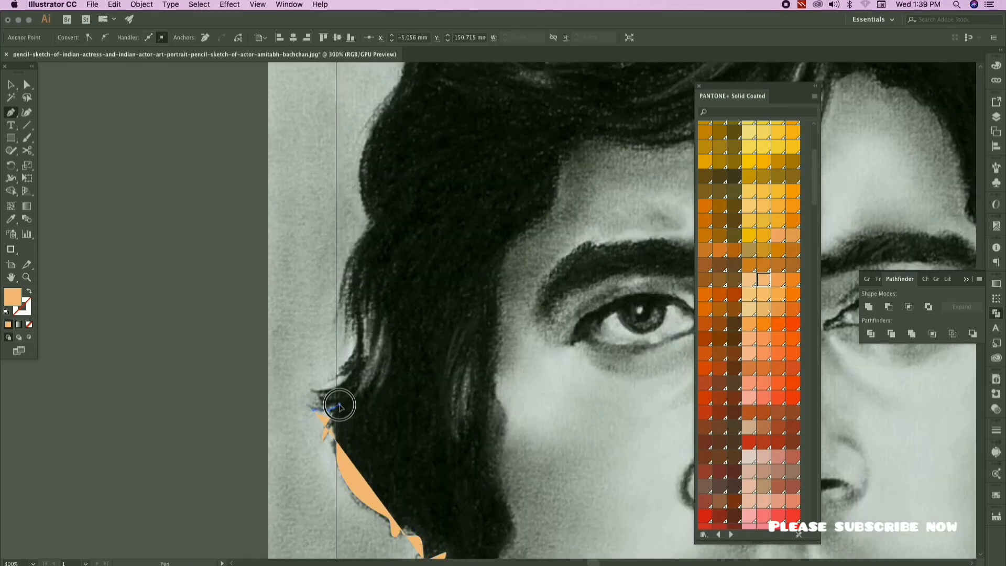
{"action": "left_click", "coordinate": [313, 394]}
{"action": "left_click", "coordinate": [332, 396]}
{"action": "left_click", "coordinate": [336, 385]}
{"action": "left_click", "coordinate": [341, 375]}
{"action": "left_click", "coordinate": [346, 363]}
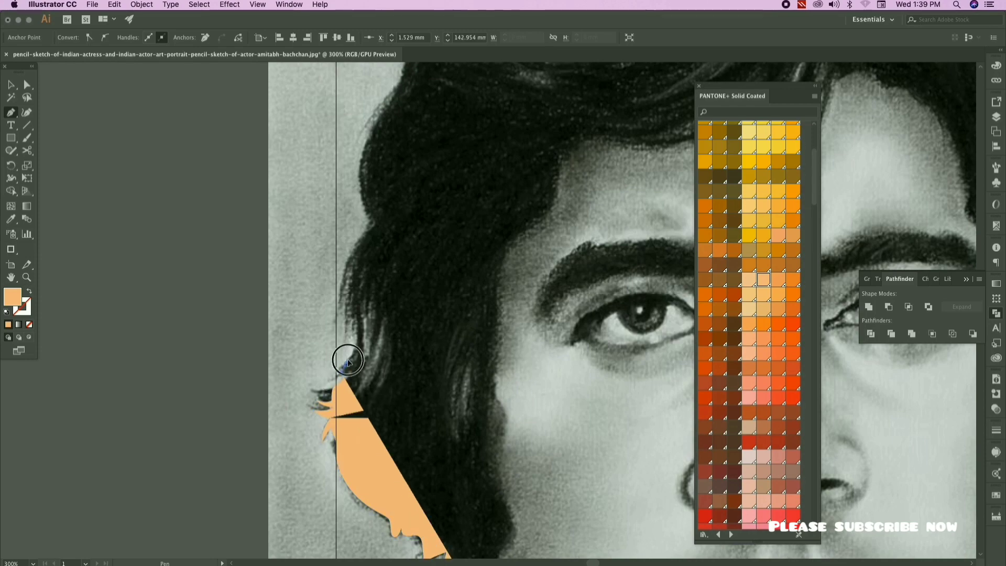
Step: Curve the hair path from the flicked strands up the outer edge to the indentation beside the forehead
{"action": "left_click_drag", "start_coordinate": [356, 324], "coordinate": [363, 357]}
{"action": "left_click", "coordinate": [351, 370]}
{"action": "left_click_drag", "start_coordinate": [370, 287], "coordinate": [397, 371]}
{"action": "left_click", "coordinate": [357, 423]}
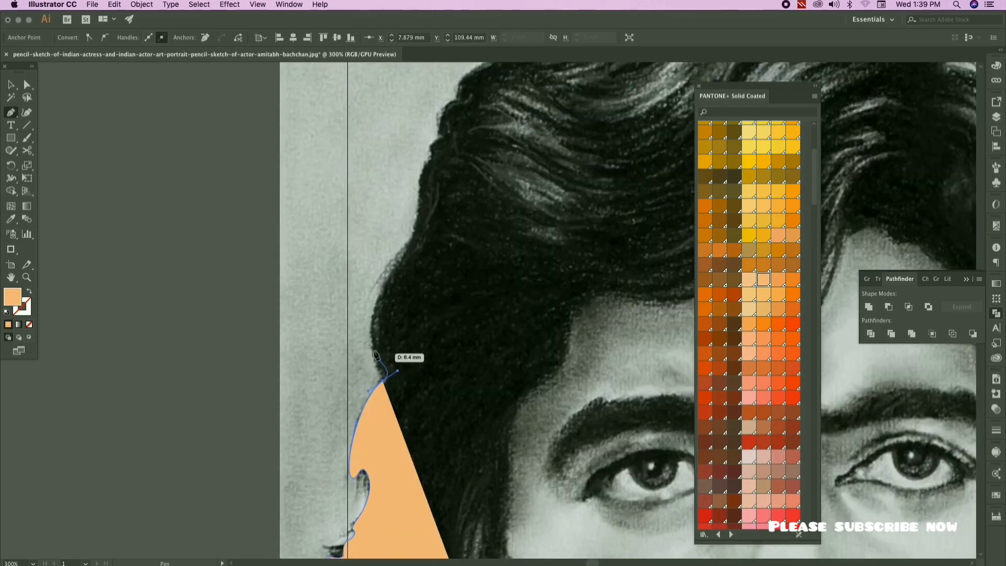
Step: Trace the upper-left outer hair edge in curved segments from the indentation towards the crown
{"action": "left_click_drag", "start_coordinate": [372, 339], "coordinate": [374, 307]}
{"action": "left_click_drag", "start_coordinate": [373, 307], "coordinate": [353, 389]}
{"action": "left_click_drag", "start_coordinate": [375, 348], "coordinate": [388, 328]}
{"action": "left_click_drag", "start_coordinate": [388, 329], "coordinate": [332, 416]}
{"action": "left_click_drag", "start_coordinate": [344, 378], "coordinate": [344, 355]}
{"action": "left_click_drag", "start_coordinate": [344, 355], "coordinate": [261, 322]}
{"action": "left_click_drag", "start_coordinate": [283, 290], "coordinate": [300, 282]}
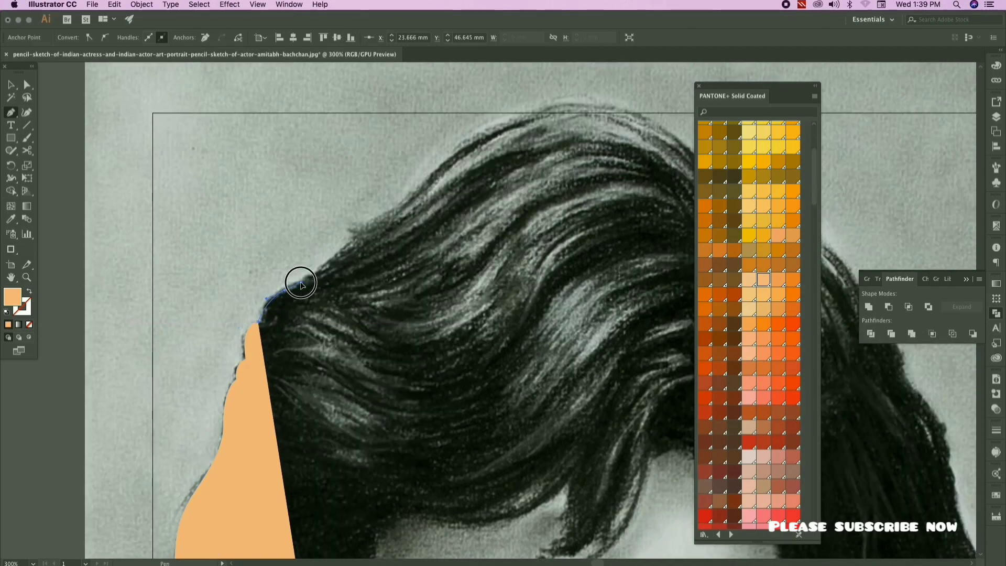
Step: Add the small stray spike on the upper-left hair edge and carry the outline over the crown
{"action": "left_click_drag", "start_coordinate": [338, 254], "coordinate": [220, 290]}
{"action": "left_click", "coordinate": [357, 234]}
{"action": "left_click", "coordinate": [343, 231]}
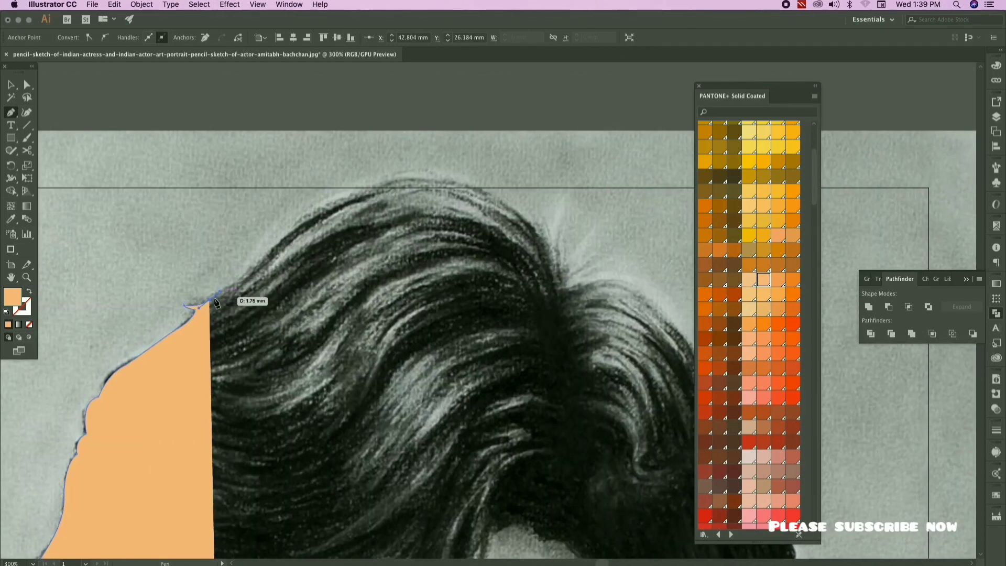
{"action": "left_click_drag", "start_coordinate": [263, 259], "coordinate": [206, 257]}
{"action": "mouse_move", "coordinate": [355, 230]}
{"action": "left_mouse_down"}
{"action": "mouse_move", "coordinate": [400, 236]}
{"action": "mouse_move", "coordinate": [368, 236]}
{"action": "left_mouse_up"}
{"action": "left_click_drag", "start_coordinate": [427, 264], "coordinate": [437, 275]}
Step: Outline the dip at the hair parting and the curve beyond it down the upper-right side
{"action": "left_click_drag", "start_coordinate": [462, 328], "coordinate": [207, 160]}
{"action": "left_click", "coordinate": [468, 318]}
{"action": "left_click", "coordinate": [475, 331]}
{"action": "left_click_drag", "start_coordinate": [289, 195], "coordinate": [321, 233]}
{"action": "left_click_drag", "start_coordinate": [337, 265], "coordinate": [374, 331]}
Step: Continue the hair path in curved segments down the right outer edge to eye level
{"action": "scroll", "coordinate": [373, 332], "scroll_direction": "down", "scroll_amount": 3}
{"action": "left_click_drag", "start_coordinate": [404, 261], "coordinate": [409, 278]}
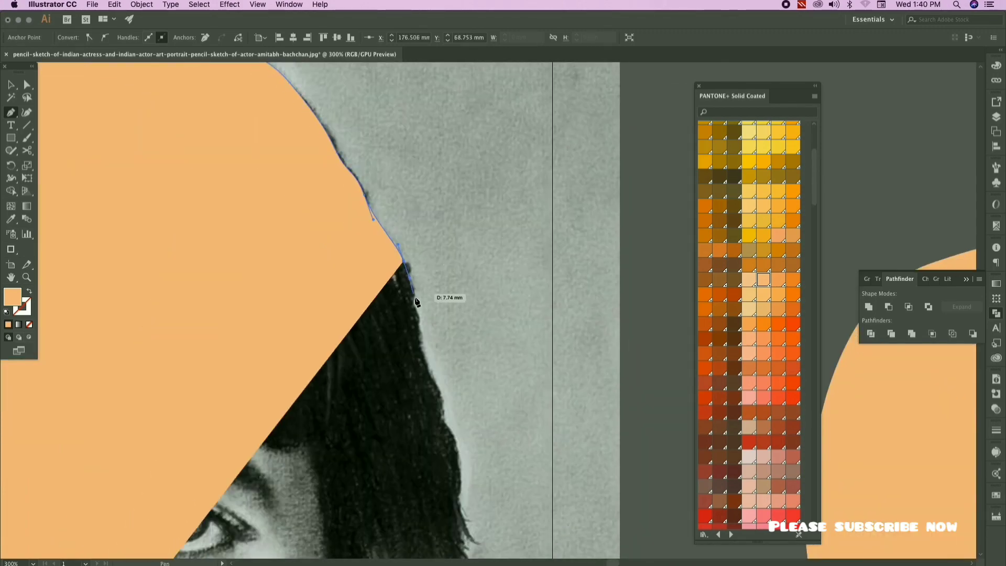
{"action": "left_click_drag", "start_coordinate": [417, 322], "coordinate": [423, 340]}
{"action": "left_click_drag", "start_coordinate": [439, 384], "coordinate": [445, 402]}
{"action": "left_click_drag", "start_coordinate": [451, 420], "coordinate": [442, 261]}
{"action": "left_click_drag", "start_coordinate": [447, 321], "coordinate": [453, 341]}
{"action": "left_click_drag", "start_coordinate": [473, 308], "coordinate": [519, 146]}
Step: Remove the path's fill and trace the strand and rounded hair edge below eye level on the right side
{"action": "key", "text": "/"}
{"action": "left_click_drag", "start_coordinate": [495, 179], "coordinate": [507, 205]}
{"action": "scroll", "coordinate": [508, 232], "scroll_direction": "up", "scroll_amount": 1}
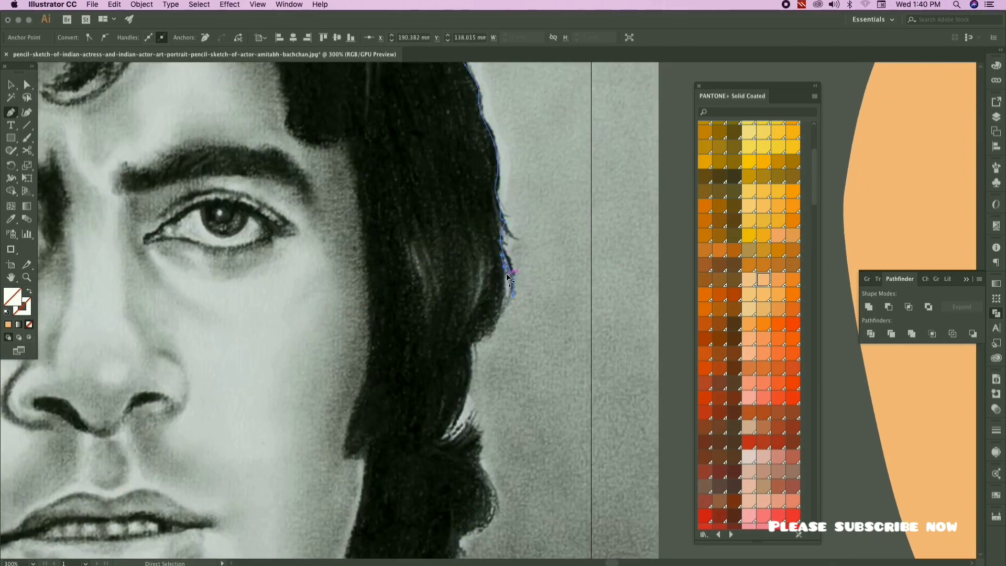
{"action": "scroll", "coordinate": [507, 272], "scroll_direction": "up", "scroll_amount": 3}
{"action": "left_click_drag", "start_coordinate": [506, 331], "coordinate": [529, 237]}
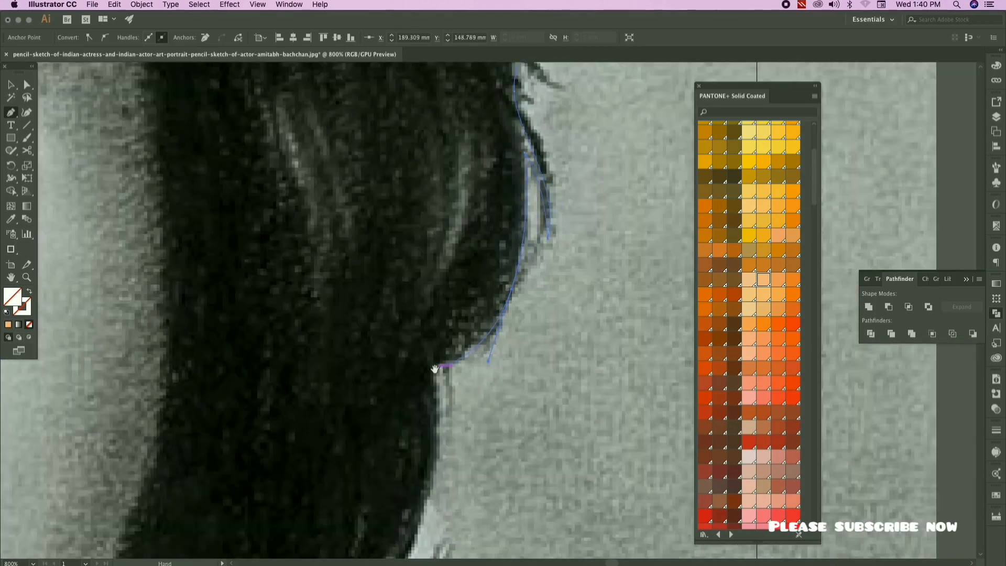
Step: Outline the right-hand curls beside the mouth, including their small spikes, down towards the collar
{"action": "scroll", "coordinate": [435, 369], "scroll_direction": "down", "scroll_amount": 2}
{"action": "scroll", "coordinate": [476, 312], "scroll_direction": "down", "scroll_amount": 4}
{"action": "left_click", "coordinate": [477, 308]}
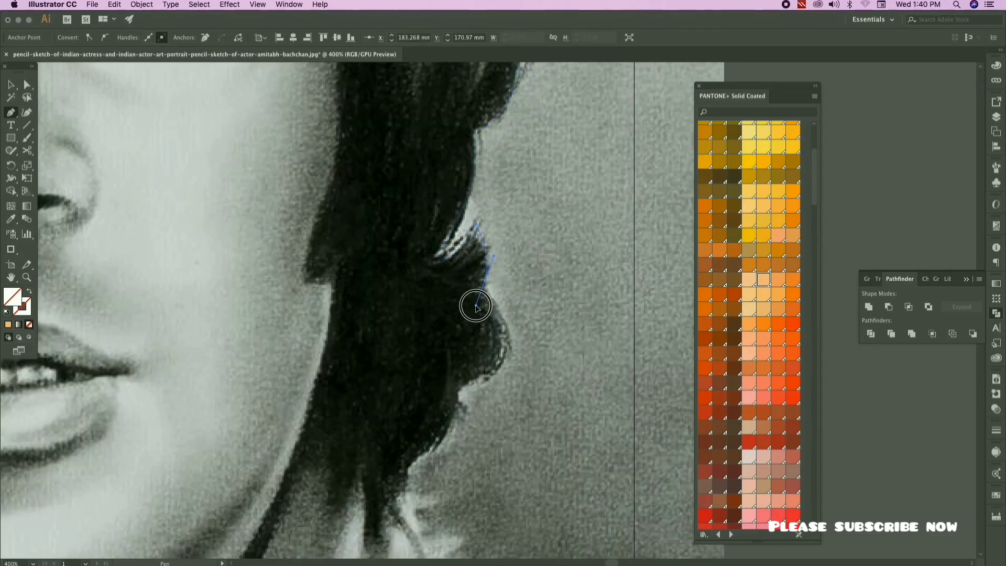
{"action": "scroll", "coordinate": [495, 309], "scroll_direction": "down", "scroll_amount": 4}
{"action": "scroll", "coordinate": [467, 308], "scroll_direction": "down", "scroll_amount": 3}
{"action": "left_click", "coordinate": [469, 281]}
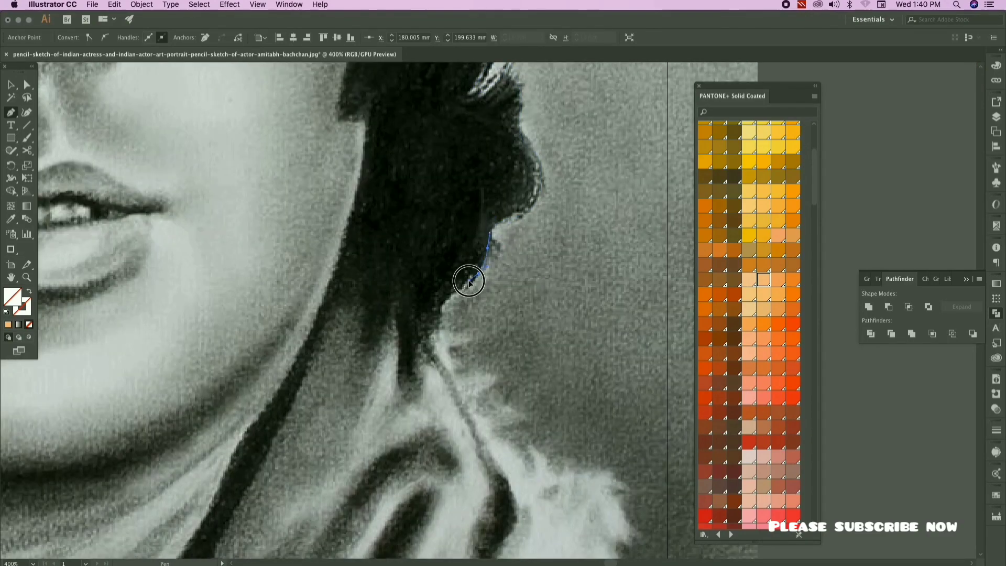
{"action": "left_click", "coordinate": [492, 242]}
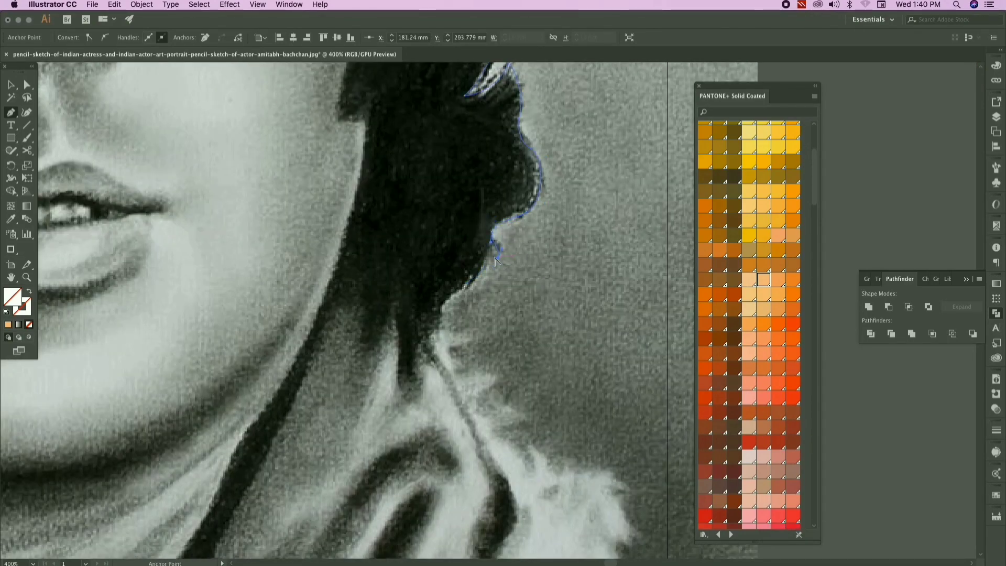
{"action": "left_click", "coordinate": [438, 308]}
Step: Trace the hanging hair tips above the collar and bring the path across to the right jawline
{"action": "scroll", "coordinate": [437, 308], "scroll_direction": "down", "scroll_amount": 5}
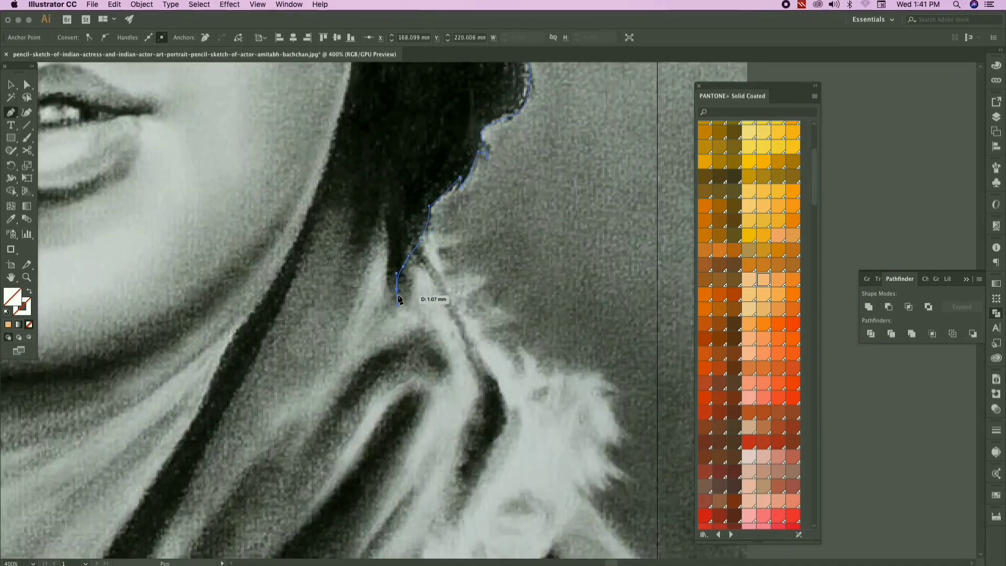
{"action": "scroll", "coordinate": [387, 223], "scroll_direction": "up", "scroll_amount": 5}
{"action": "scroll", "coordinate": [388, 223], "scroll_direction": "left", "scroll_amount": 7}
{"action": "left_click_drag", "start_coordinate": [531, 311], "coordinate": [456, 310]}
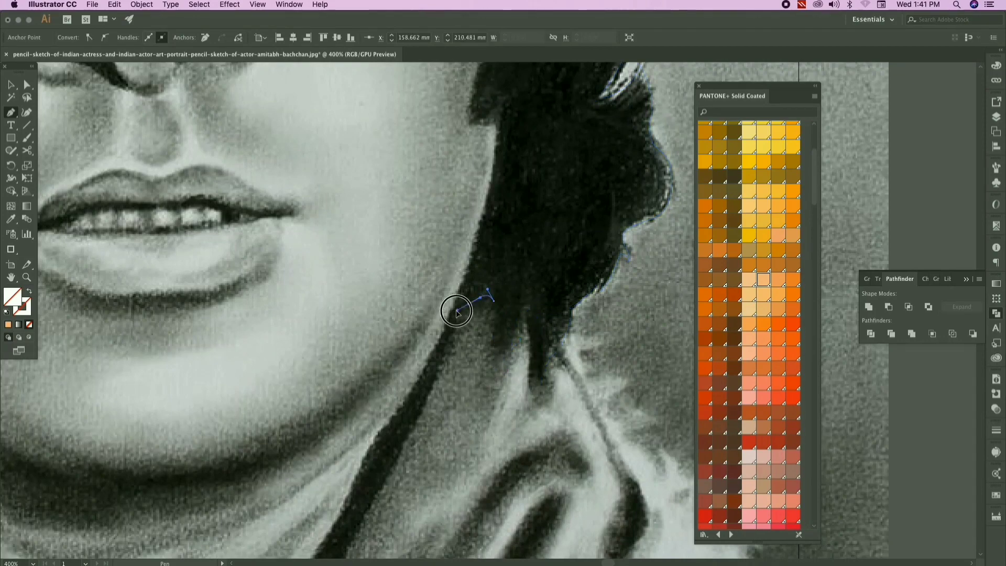
Step: Trace the inner hair edge up the right jawline and around the pointed tip of the sideburn
{"action": "left_click_drag", "start_coordinate": [468, 270], "coordinate": [475, 255]}
{"action": "scroll", "coordinate": [483, 213], "scroll_direction": "up", "scroll_amount": 8}
{"action": "mouse_move", "coordinate": [495, 324]}
{"action": "left_mouse_down"}
{"action": "mouse_move", "coordinate": [493, 270]}
{"action": "mouse_move", "coordinate": [493, 318]}
{"action": "left_mouse_up"}
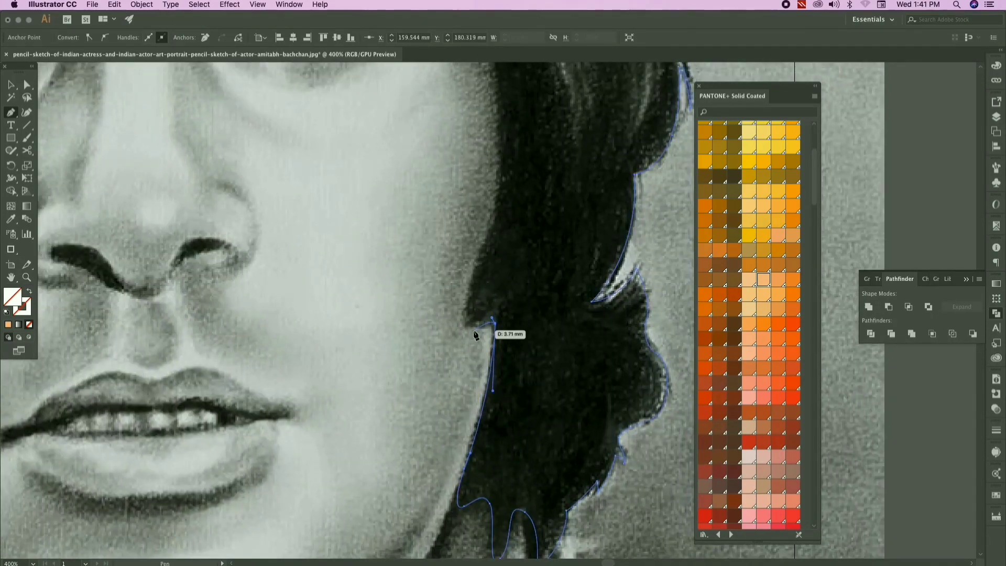
{"action": "scroll", "coordinate": [467, 370], "scroll_direction": "up", "scroll_amount": 5}
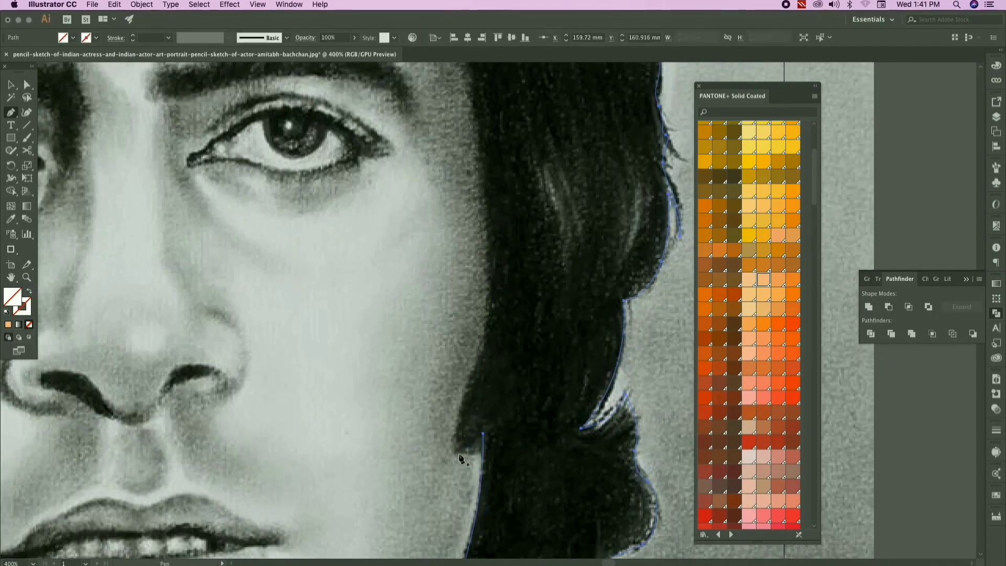
{"action": "left_click", "coordinate": [489, 408]}
{"action": "left_click", "coordinate": [488, 437]}
{"action": "left_click", "coordinate": [454, 456]}
{"action": "left_click", "coordinate": [486, 346]}
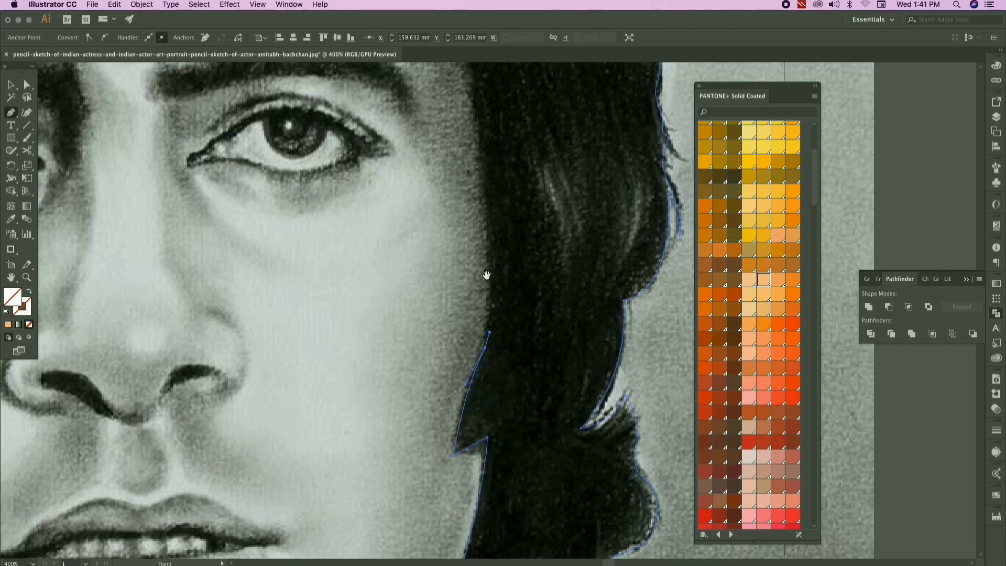
Step: Rework the last sideburn curve and continue the inner hair edge past the temple to the right forehead corner
{"action": "key", "text": "super+minus"}
{"action": "key", "text": "super+z"}
{"action": "mouse_move", "coordinate": [568, 460]}
{"action": "left_mouse_down"}
{"action": "mouse_move", "coordinate": [593, 409]}
{"action": "mouse_move", "coordinate": [571, 448]}
{"action": "left_mouse_up"}
{"action": "key", "text": "super+z"}
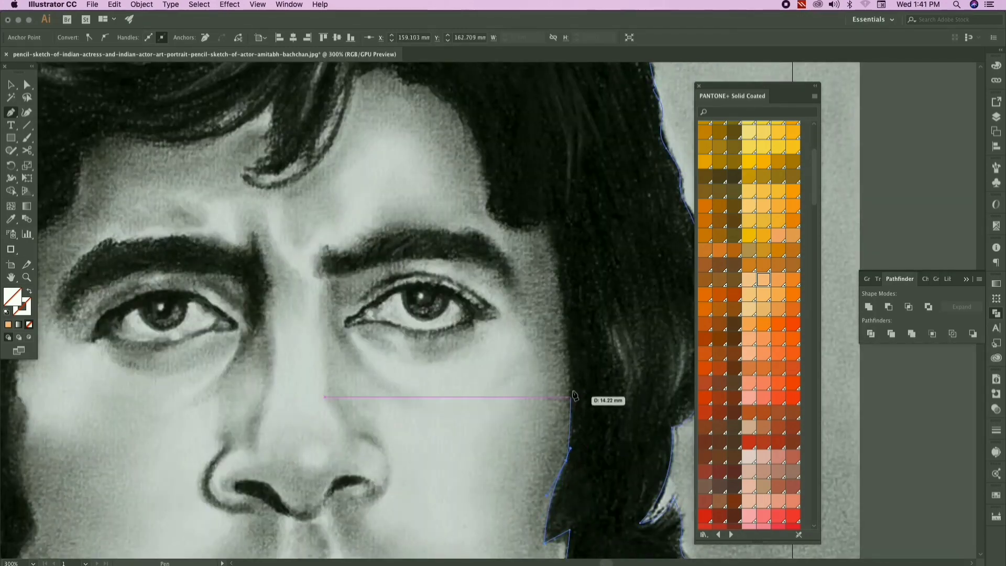
{"action": "left_click_drag", "start_coordinate": [571, 397], "coordinate": [493, 256]}
{"action": "scroll", "coordinate": [563, 282], "scroll_direction": "up", "scroll_amount": 2}
{"action": "scroll", "coordinate": [500, 237], "scroll_direction": "up", "scroll_amount": 2}
{"action": "left_click_drag", "start_coordinate": [528, 291], "coordinate": [520, 260]}
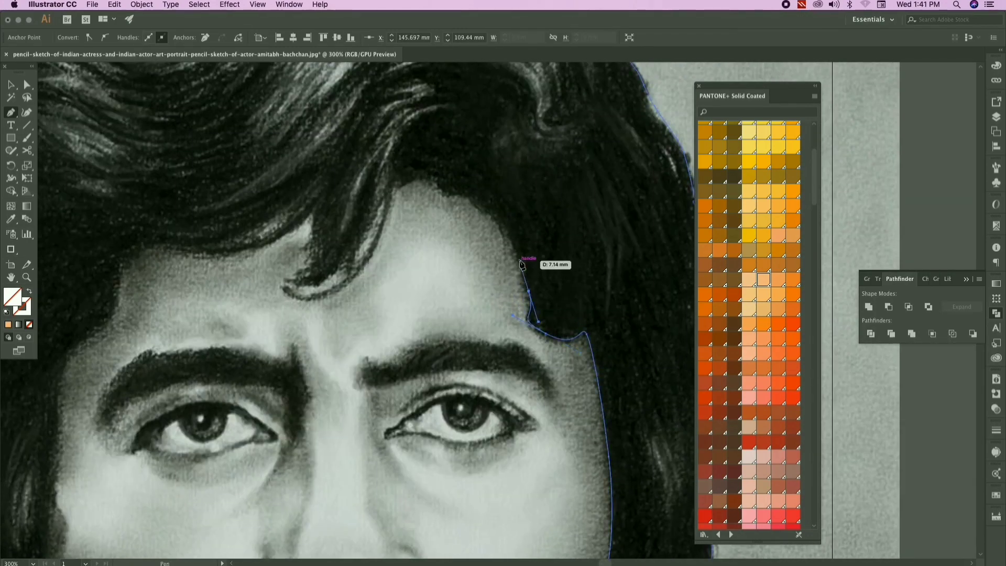
Step: Trace the hairline across the right side of the forehead and down to the curled tip of the fringe lock
{"action": "scroll", "coordinate": [519, 260], "scroll_direction": "up", "scroll_amount": 3}
{"action": "scroll", "coordinate": [520, 260], "scroll_direction": "left", "scroll_amount": 3}
{"action": "left_click_drag", "start_coordinate": [580, 290], "coordinate": [509, 248]}
{"action": "left_click_drag", "start_coordinate": [490, 254], "coordinate": [479, 259]}
{"action": "left_click_drag", "start_coordinate": [479, 262], "coordinate": [466, 290]}
{"action": "scroll", "coordinate": [481, 271], "scroll_direction": "down", "scroll_amount": 3}
{"action": "scroll", "coordinate": [481, 272], "scroll_direction": "left", "scroll_amount": 1}
{"action": "left_click_drag", "start_coordinate": [397, 291], "coordinate": [368, 267]}
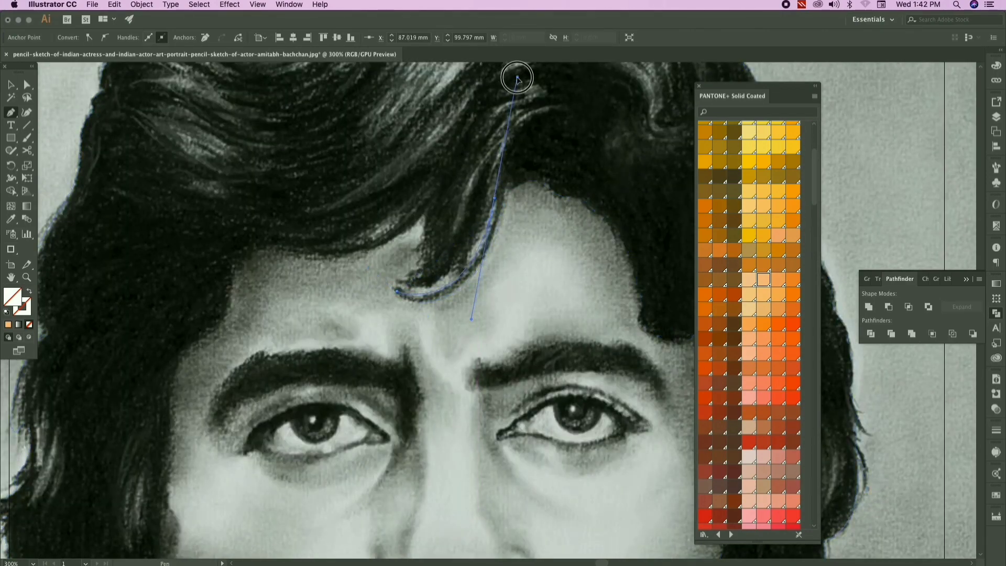
Step: Outline the opposite edge of the fringe lock back up to where it meets the forehead hairline
{"action": "scroll", "coordinate": [503, 231], "scroll_direction": "up", "scroll_amount": 3}
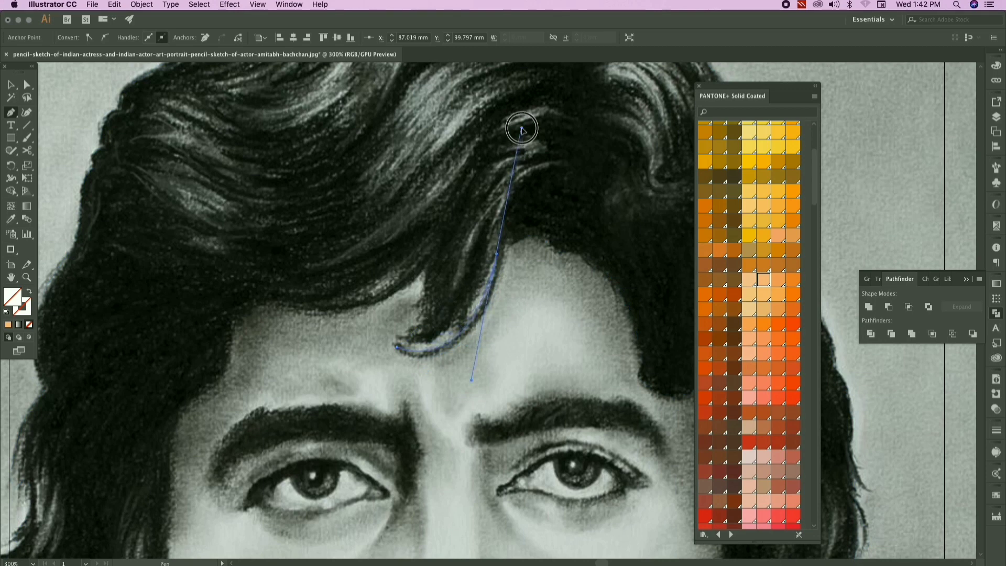
{"action": "left_click", "coordinate": [496, 254]}
{"action": "left_click_drag", "start_coordinate": [464, 313], "coordinate": [421, 247]}
{"action": "left_click", "coordinate": [427, 272]}
Step: Trace the hairline across the left side of the forehead and down towards the temple
{"action": "scroll", "coordinate": [464, 306], "scroll_direction": "down", "scroll_amount": 10}
{"action": "scroll", "coordinate": [470, 283], "scroll_direction": "up", "scroll_amount": 13}
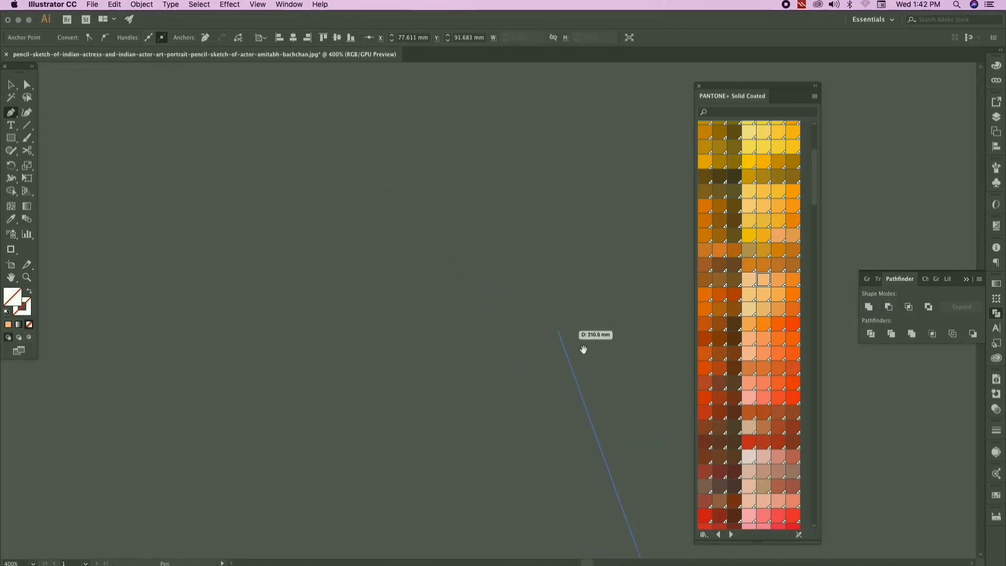
{"action": "left_click_drag", "start_coordinate": [584, 349], "coordinate": [428, 379]}
{"action": "scroll", "coordinate": [427, 380], "scroll_direction": "down", "scroll_amount": 10}
{"action": "scroll", "coordinate": [503, 228], "scroll_direction": "up", "scroll_amount": 10}
{"action": "left_click_drag", "start_coordinate": [451, 242], "coordinate": [406, 228]}
{"action": "left_click_drag", "start_coordinate": [399, 275], "coordinate": [402, 286]}
{"action": "left_click_drag", "start_coordinate": [356, 370], "coordinate": [406, 234]}
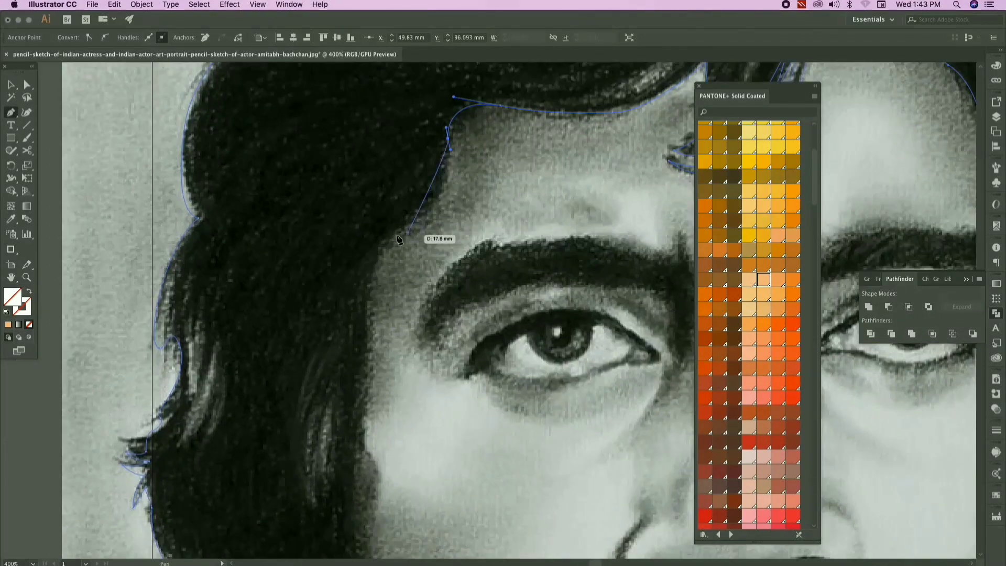
Step: Continue the inner hair edge from the left temple down past the eye to the cheek
{"action": "scroll", "coordinate": [348, 247], "scroll_direction": "down", "scroll_amount": 5}
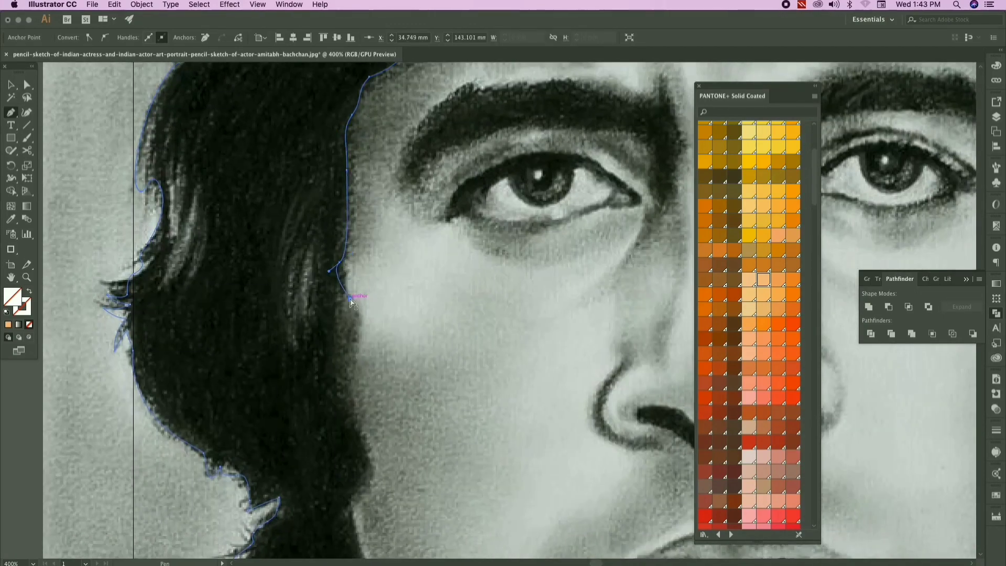
{"action": "left_click_drag", "start_coordinate": [347, 296], "coordinate": [359, 310]}
{"action": "left_click_drag", "start_coordinate": [330, 271], "coordinate": [349, 283]}
{"action": "scroll", "coordinate": [356, 288], "scroll_direction": "down", "scroll_amount": 2}
{"action": "left_click_drag", "start_coordinate": [345, 350], "coordinate": [337, 337]}
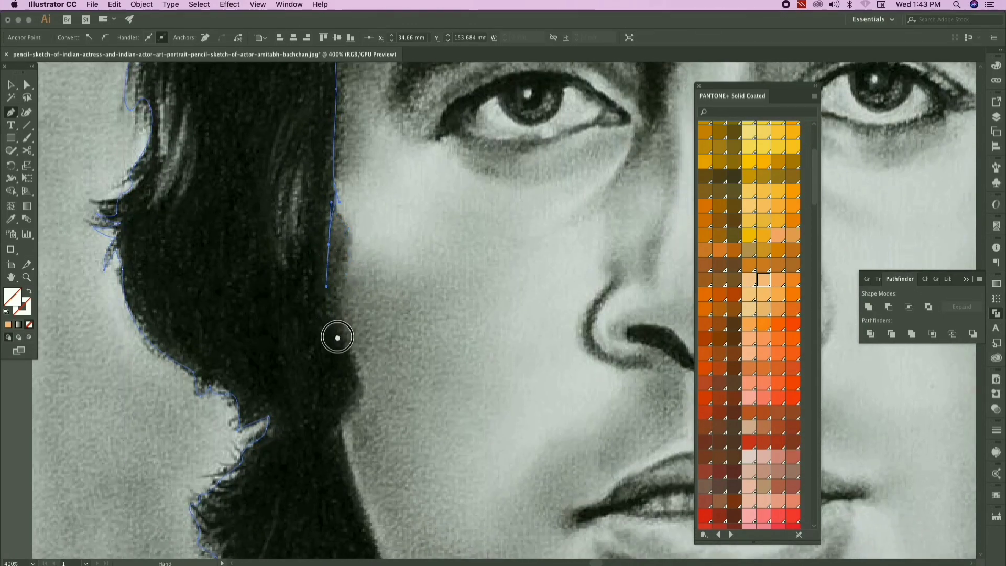
{"action": "left_click_drag", "start_coordinate": [348, 229], "coordinate": [318, 266]}
{"action": "left_click_drag", "start_coordinate": [327, 319], "coordinate": [338, 335]}
Step: Trace around the left sideburn and down the jawline to complete the hair outline at the lower-left tips
{"action": "left_click_drag", "start_coordinate": [338, 335], "coordinate": [314, 229]}
{"action": "left_click_drag", "start_coordinate": [335, 281], "coordinate": [332, 304]}
{"action": "left_click_drag", "start_coordinate": [312, 321], "coordinate": [315, 339]}
{"action": "left_click_drag", "start_coordinate": [321, 354], "coordinate": [290, 271]}
{"action": "scroll", "coordinate": [283, 276], "scroll_direction": "down", "scroll_amount": 3}
{"action": "scroll", "coordinate": [283, 275], "scroll_direction": "right", "scroll_amount": 1}
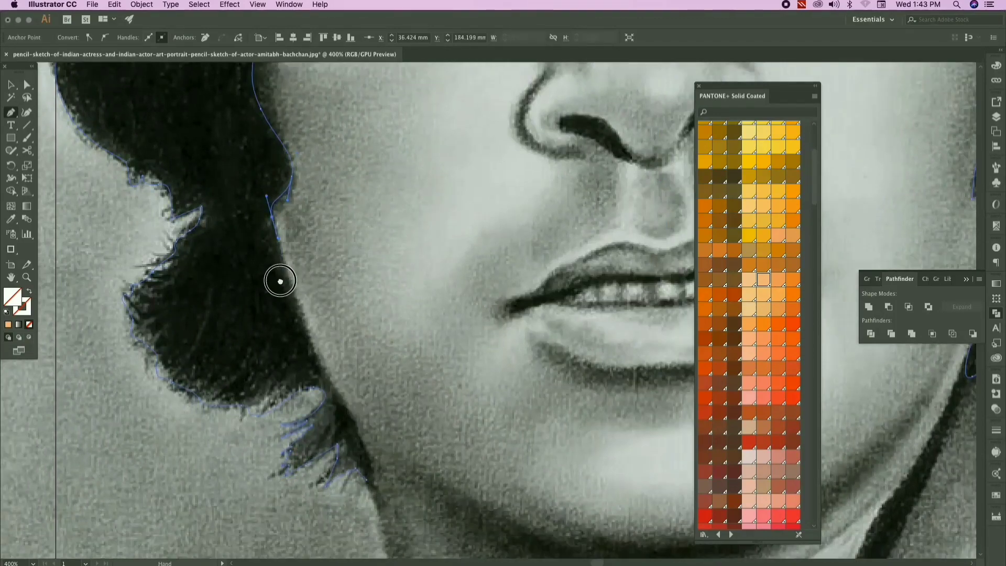
{"action": "left_click_drag", "start_coordinate": [324, 372], "coordinate": [350, 444]}
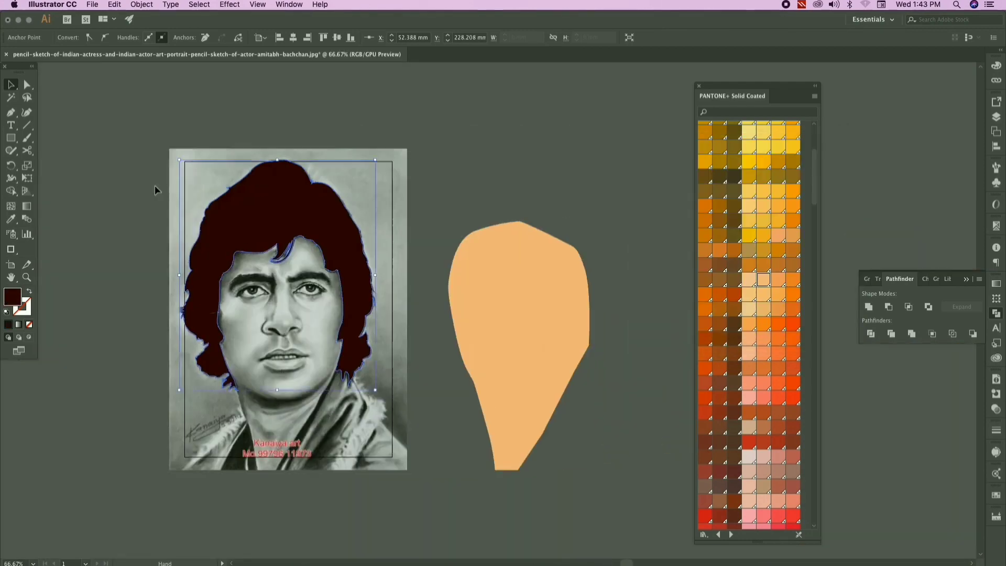
Step: Move the dark brown hair shape from the photo onto the skin-coloured face shape and deselect it
{"action": "left_click_drag", "start_coordinate": [155, 185], "coordinate": [417, 191]}
{"action": "left_click", "coordinate": [501, 125]}
Step: Trace the dark inner collar edge from the right jawline down to the photo's lower border with the Pen tool
{"action": "scroll", "coordinate": [478, 183], "scroll_direction": "down", "scroll_amount": 1}
{"action": "scroll", "coordinate": [370, 237], "scroll_direction": "up", "scroll_amount": 3}
{"action": "scroll", "coordinate": [414, 262], "scroll_direction": "down", "scroll_amount": 1}
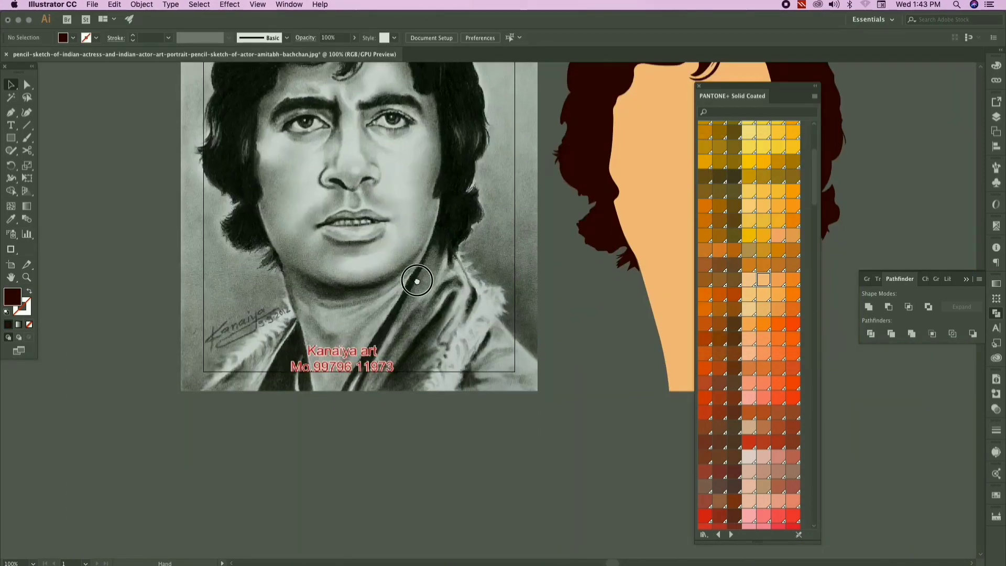
{"action": "scroll", "coordinate": [417, 299], "scroll_direction": "up", "scroll_amount": 1}
{"action": "left_click", "coordinate": [431, 193]}
{"action": "scroll", "coordinate": [431, 193], "scroll_direction": "down", "scroll_amount": 2}
{"action": "scroll", "coordinate": [431, 193], "scroll_direction": "left", "scroll_amount": 1}
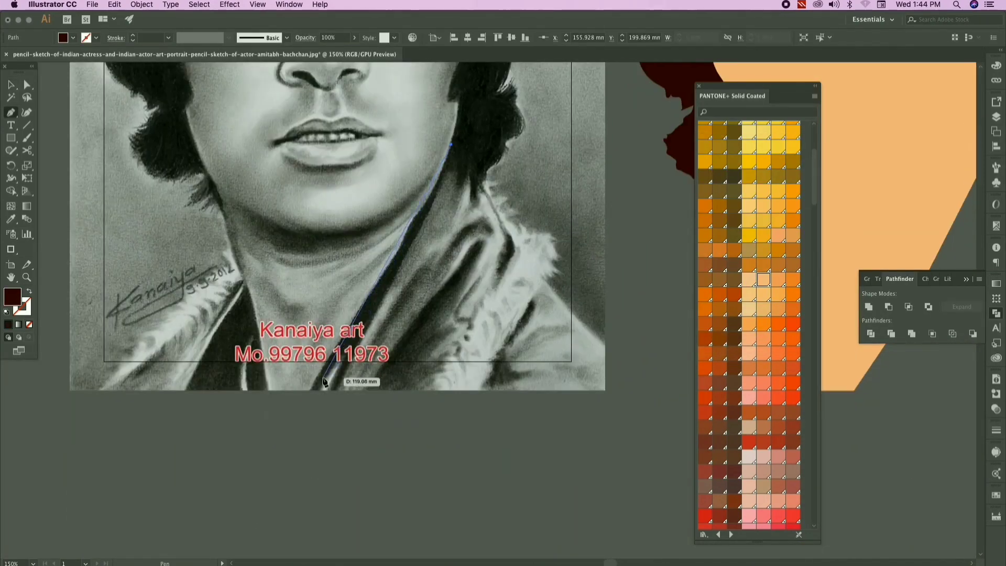
{"action": "scroll", "coordinate": [410, 224], "scroll_direction": "down", "scroll_amount": 2}
{"action": "scroll", "coordinate": [410, 223], "scroll_direction": "left", "scroll_amount": 1}
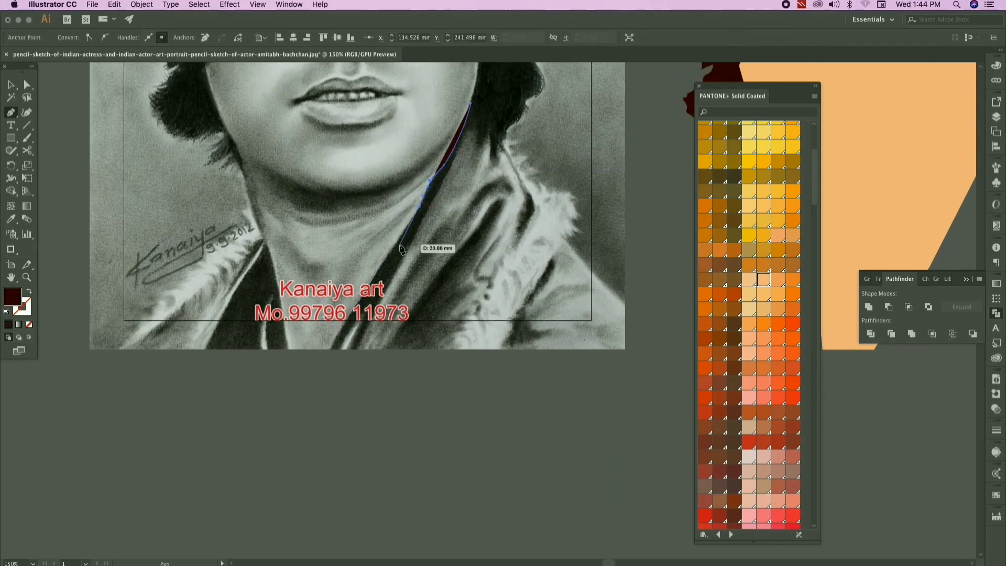
{"action": "left_click", "coordinate": [328, 352]}
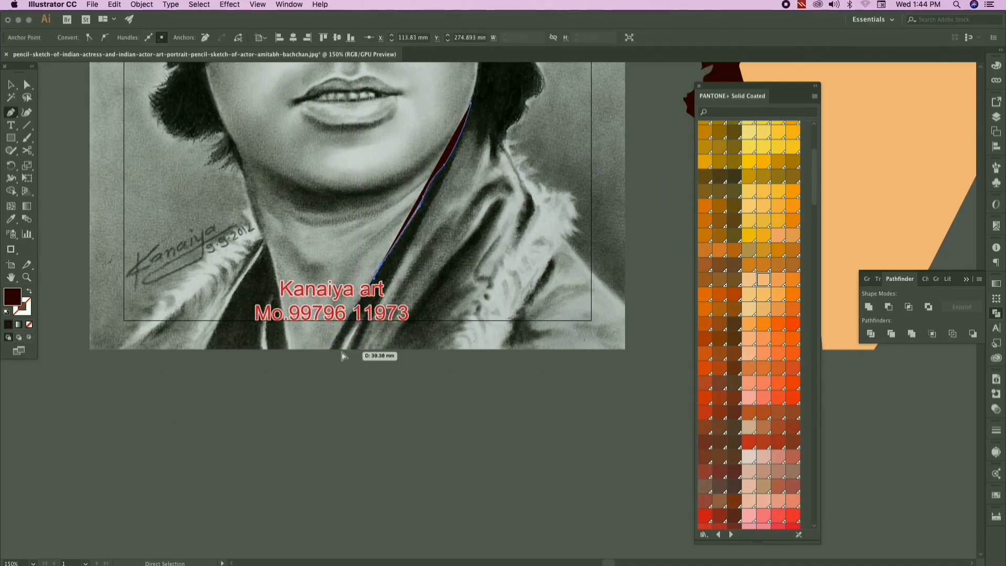
{"action": "left_click", "coordinate": [358, 349]}
Step: Remove the collar path's fill and run its outline back up to the starting point near the jaw
{"action": "scroll", "coordinate": [367, 341], "scroll_direction": "up", "scroll_amount": 1}
{"action": "scroll", "coordinate": [367, 341], "scroll_direction": "right", "scroll_amount": 2}
{"action": "key", "text": "slash"}
{"action": "left_click_drag", "start_coordinate": [381, 185], "coordinate": [351, 120]}
{"action": "left_click", "coordinate": [382, 184]}
Step: Trace the jagged outer edge of the right fur collar from the hair tips down past the shoulder with the Pen tool
{"action": "scroll", "coordinate": [362, 210], "scroll_direction": "down", "scroll_amount": 1}
{"action": "scroll", "coordinate": [381, 188], "scroll_direction": "up", "scroll_amount": 2}
{"action": "left_click", "coordinate": [344, 171]}
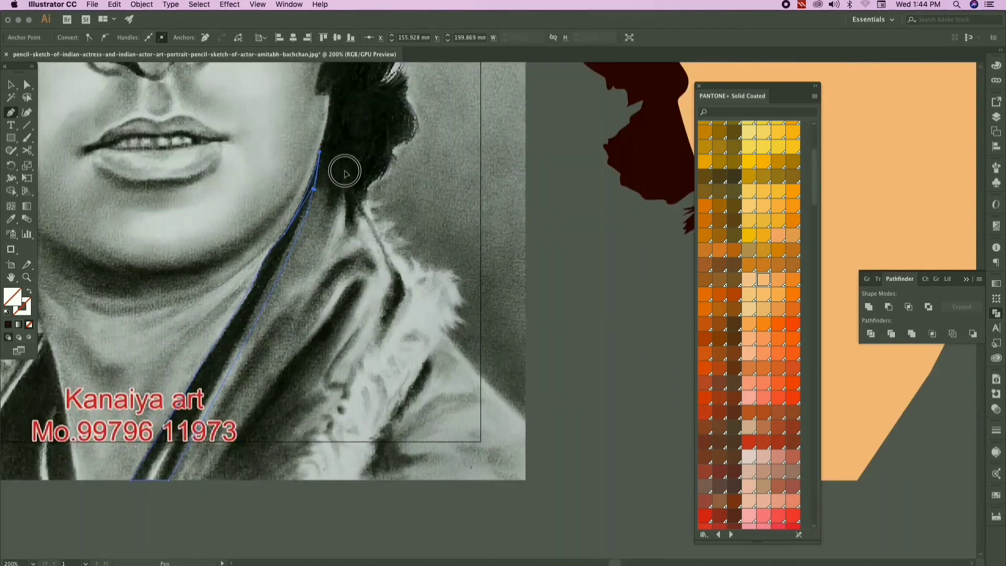
{"action": "scroll", "coordinate": [384, 234], "scroll_direction": "right", "scroll_amount": 1}
{"action": "left_click", "coordinate": [370, 211]}
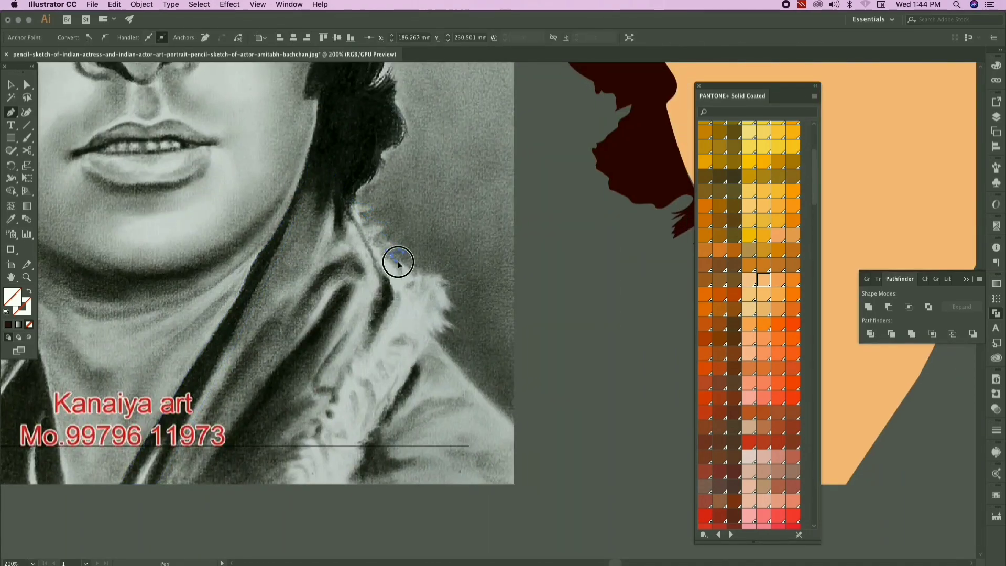
{"action": "left_click_drag", "start_coordinate": [440, 334], "coordinate": [421, 280]}
{"action": "left_click", "coordinate": [421, 287]}
{"action": "left_click", "coordinate": [410, 282]}
{"action": "left_click_drag", "start_coordinate": [408, 293], "coordinate": [401, 293]}
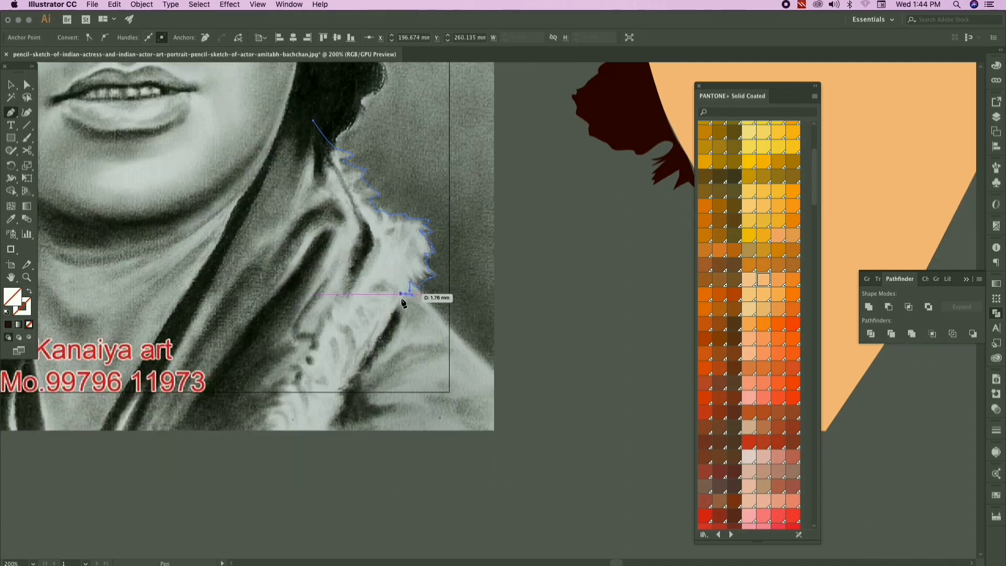
Step: Carry the fur collar outline along the photo's lower border and back up its inner edge to the hair
{"action": "left_click", "coordinate": [338, 426]}
{"action": "left_click", "coordinate": [323, 431]}
{"action": "left_click_drag", "start_coordinate": [315, 435], "coordinate": [369, 403]}
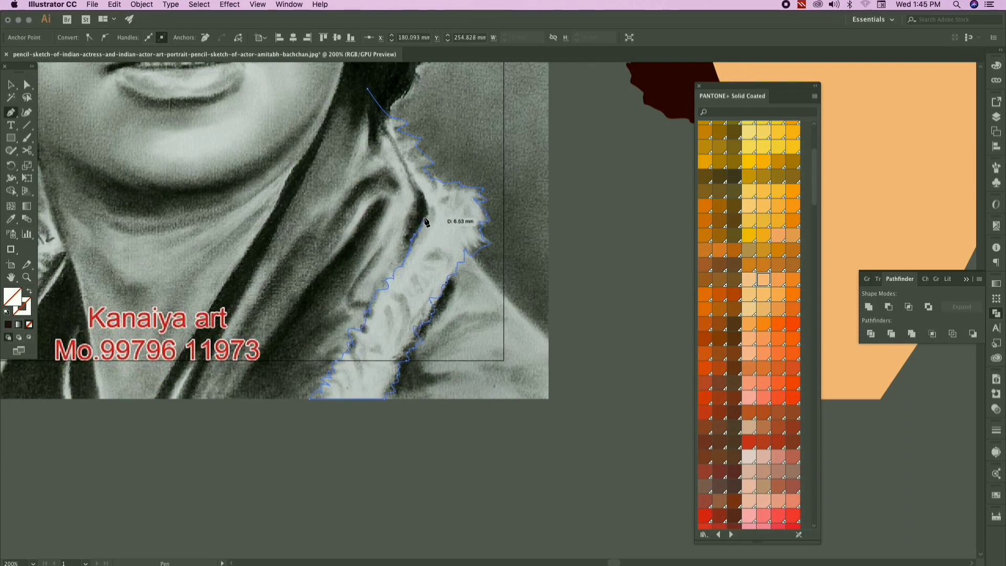
{"action": "left_click_drag", "start_coordinate": [404, 163], "coordinate": [431, 214]}
{"action": "left_click", "coordinate": [394, 138]}
Step: Move the traced fur collar outline from the photo to the right shoulder area of the flat portrait
{"action": "key", "text": "super+minus"}
{"action": "key", "text": "super+minus"}
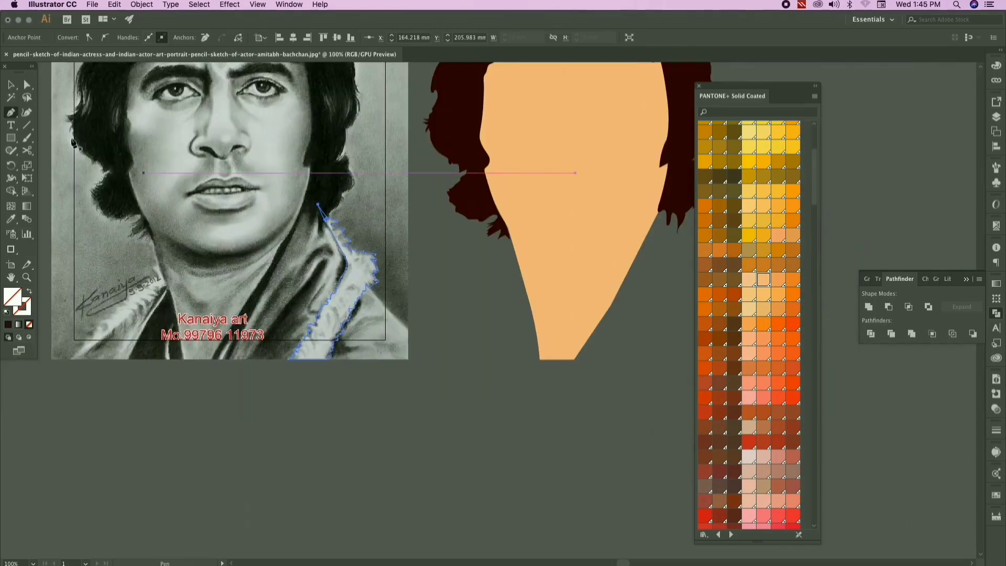
{"action": "key", "text": "super+minus"}
{"action": "left_click", "coordinate": [399, 338]}
{"action": "left_click_drag", "start_coordinate": [289, 331], "coordinate": [525, 330]}
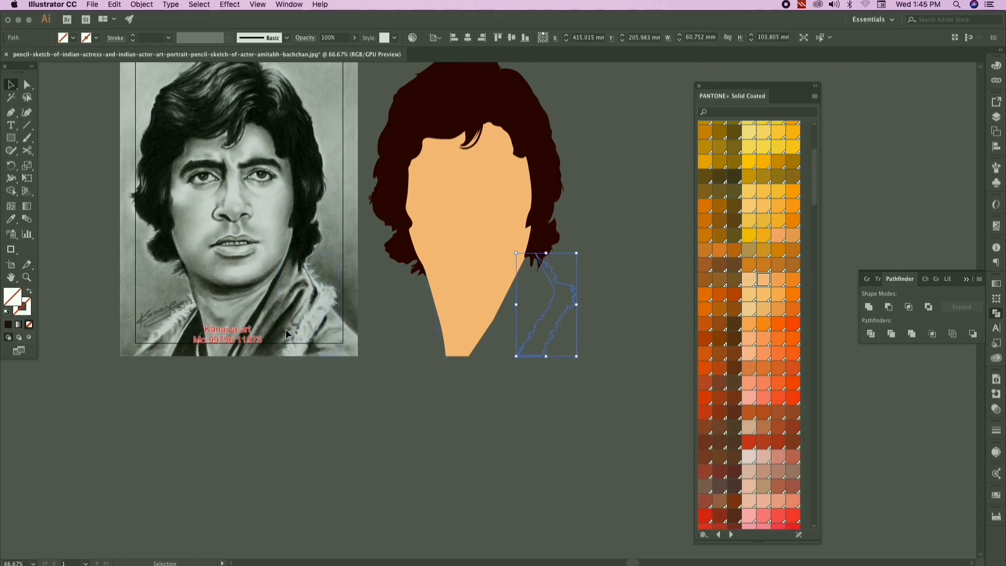
Step: Fill the fur collar shape with an orange-brown colour and deselect it
{"action": "scroll", "coordinate": [526, 330], "scroll_direction": "down", "scroll_amount": 2}
{"action": "double_click", "coordinate": [13, 298]}
{"action": "left_click_drag", "start_coordinate": [705, 215], "coordinate": [705, 287]}
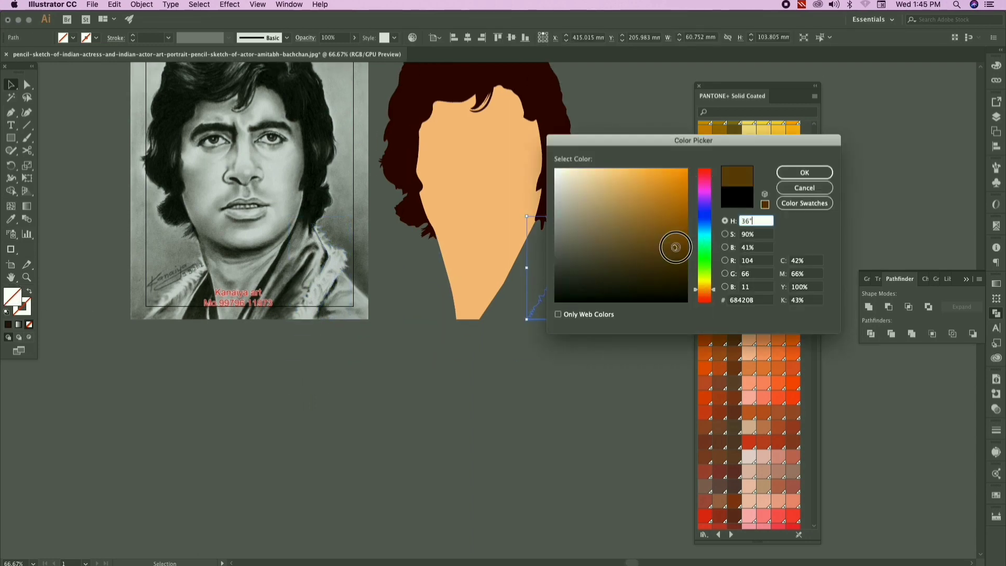
{"action": "left_click_drag", "start_coordinate": [674, 247], "coordinate": [655, 205]}
{"action": "key", "text": "Return"}
{"action": "left_click", "coordinate": [460, 327]}
{"action": "scroll", "coordinate": [460, 328], "scroll_direction": "right", "scroll_amount": 1}
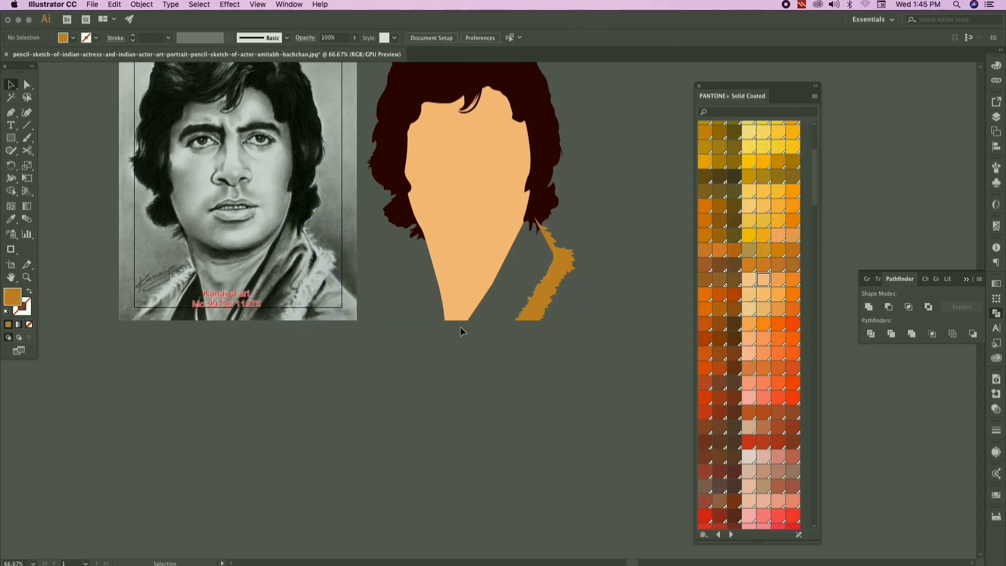
Step: Move the inner collar strip from the photo onto the portrait's neck and fill it with the hair's dark brown
{"action": "left_click_drag", "start_coordinate": [253, 285], "coordinate": [489, 254]}
{"action": "key", "text": "i"}
{"action": "left_click", "coordinate": [399, 157]}
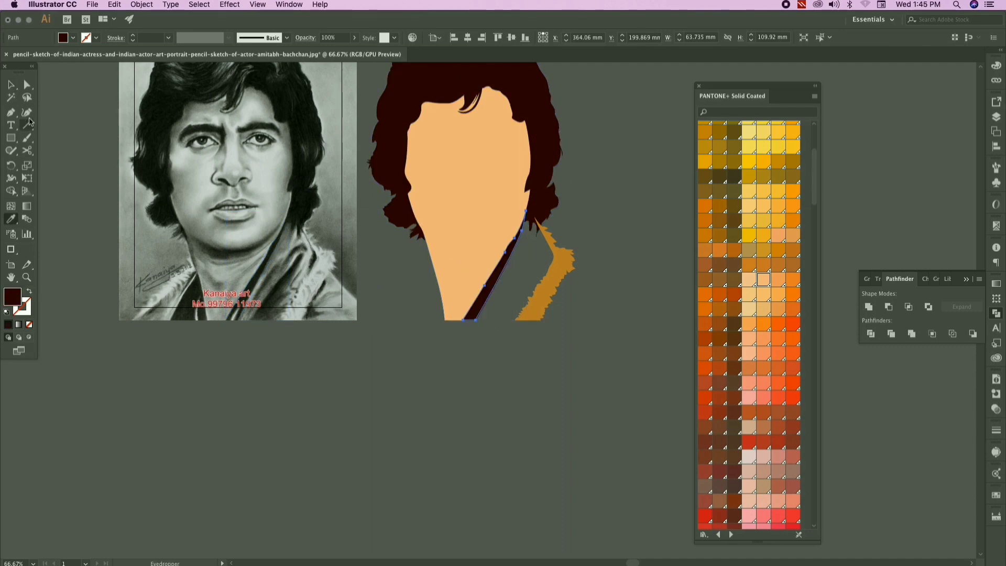
Step: Send the orange-brown fur collar to the back of the stack, behind the hair, and deselect it
{"action": "left_click", "coordinate": [549, 205]}
{"action": "left_click", "coordinate": [546, 236]}
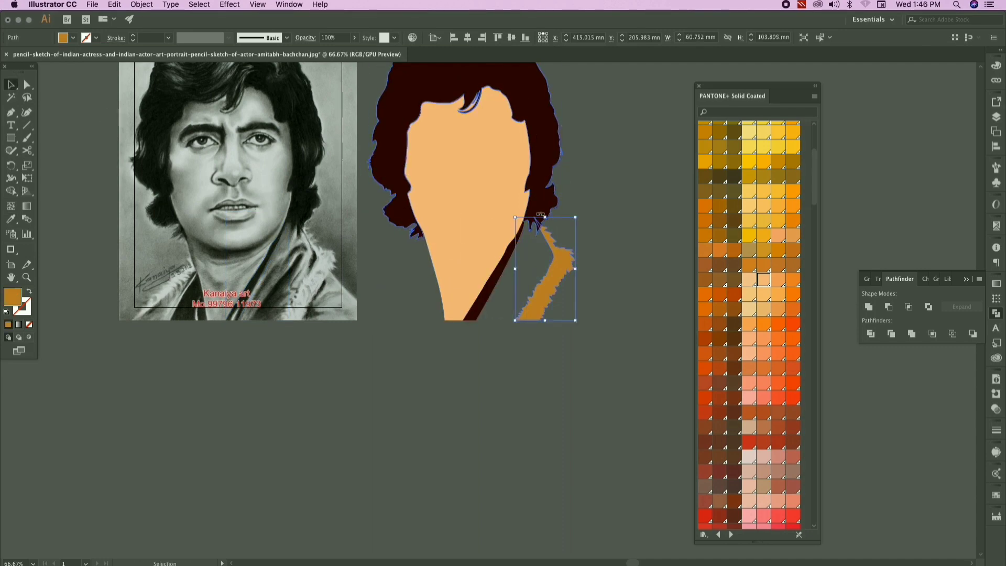
{"action": "key", "text": "super+shift+["}
{"action": "left_click", "coordinate": [484, 310]}
Step: Trace the jacket lapel's outer edge from the hair tips down along the inside of the fur, with no fill
{"action": "left_click_drag", "start_coordinate": [466, 273], "coordinate": [484, 373]}
{"action": "scroll", "coordinate": [309, 355], "scroll_direction": "up", "scroll_amount": 2}
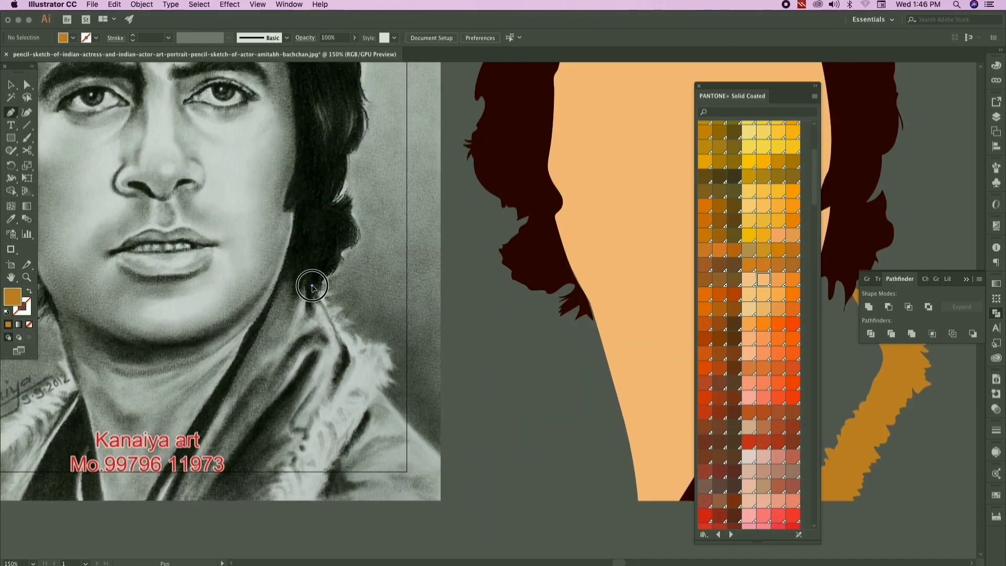
{"action": "left_click_drag", "start_coordinate": [312, 286], "coordinate": [335, 327]}
{"action": "left_click", "coordinate": [352, 360]}
{"action": "left_click_drag", "start_coordinate": [339, 389], "coordinate": [358, 305]}
{"action": "left_click_drag", "start_coordinate": [358, 304], "coordinate": [347, 316]}
{"action": "key", "text": "/"}
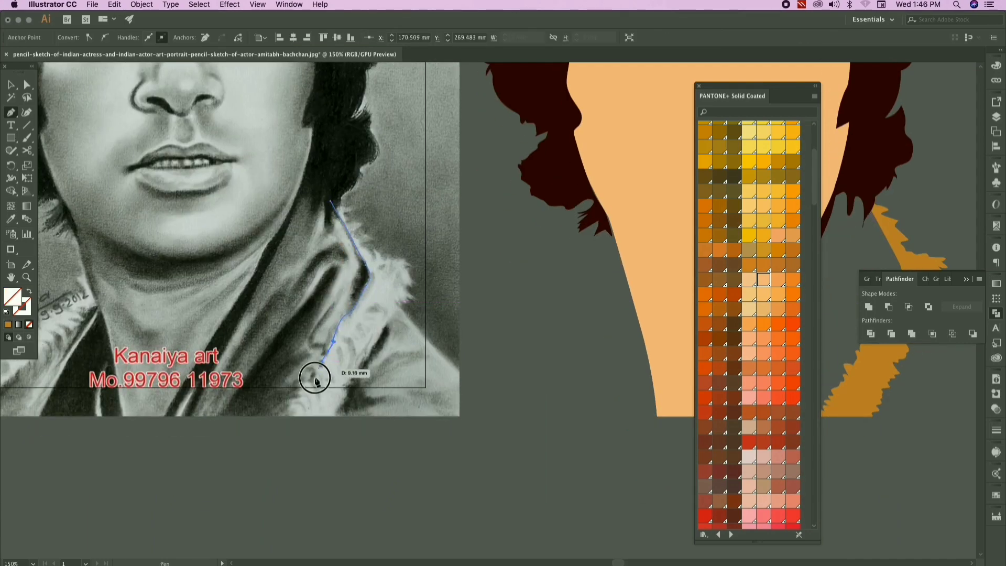
Step: Close the lapel outline along the photo's lower border and up the dark collar strip to the hair
{"action": "scroll", "coordinate": [282, 417], "scroll_direction": "left", "scroll_amount": 3}
{"action": "left_click", "coordinate": [342, 417]}
{"action": "left_click", "coordinate": [430, 268]}
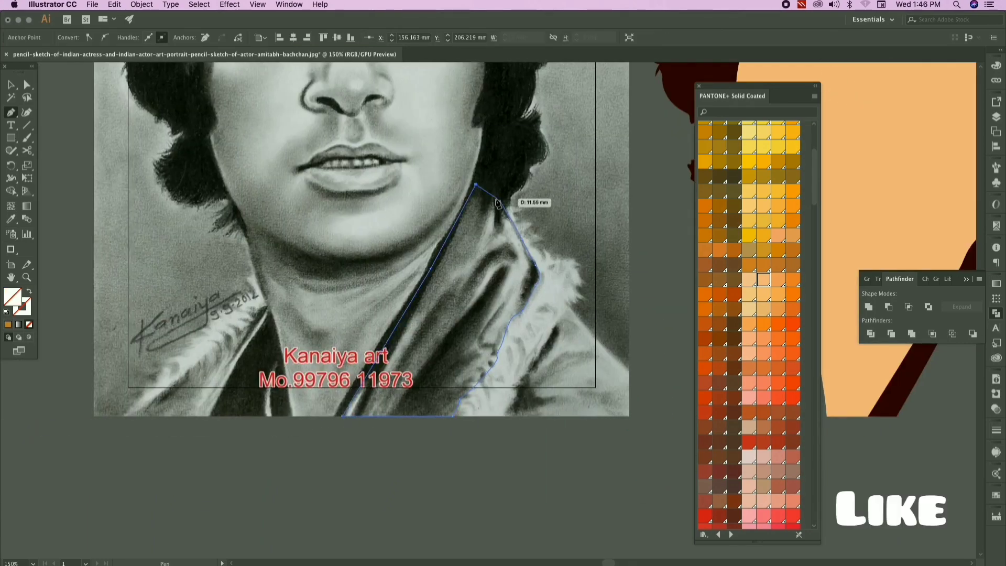
{"action": "left_click", "coordinate": [499, 201]}
Step: Move the lapel outline from the photo onto the portrait, between the dark collar strip and the fur
{"action": "scroll", "coordinate": [498, 205], "scroll_direction": "down", "scroll_amount": 3}
{"action": "left_click_drag", "start_coordinate": [516, 229], "coordinate": [379, 294]}
{"action": "key", "text": "v"}
{"action": "key", "text": "super+c"}
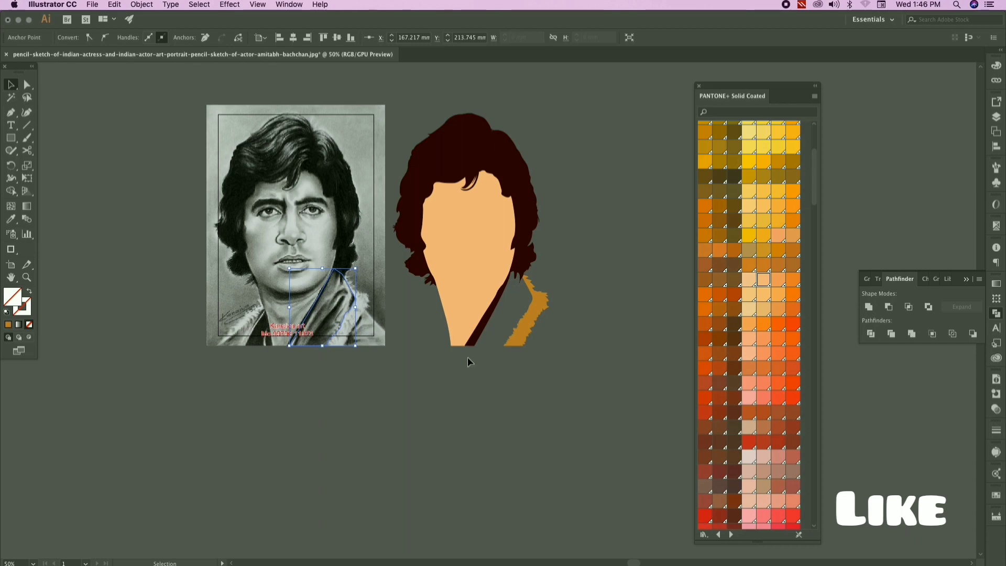
{"action": "scroll", "coordinate": [444, 342], "scroll_direction": "up", "scroll_amount": 1}
{"action": "key", "text": "super+v"}
{"action": "scroll", "coordinate": [512, 292], "scroll_direction": "right", "scroll_amount": 2}
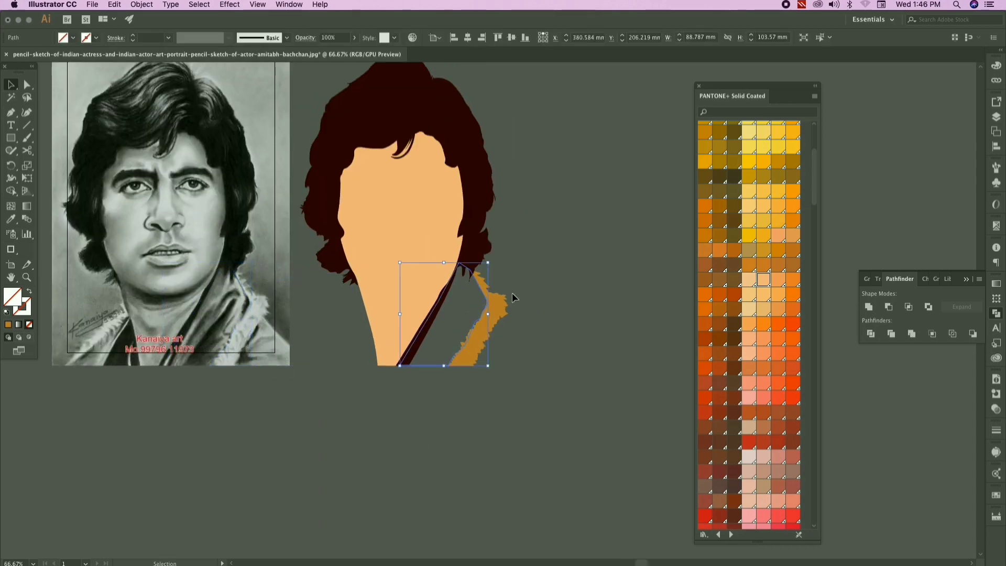
Step: Fill the lapel shape with a pale grey swatch from the PANTONE+ Solid Coated library
{"action": "scroll", "coordinate": [511, 292], "scroll_direction": "up", "scroll_amount": 2}
{"action": "double_click", "coordinate": [12, 297]}
{"action": "left_click", "coordinate": [778, 155]}
{"action": "scroll", "coordinate": [777, 155], "scroll_direction": "up", "scroll_amount": 3}
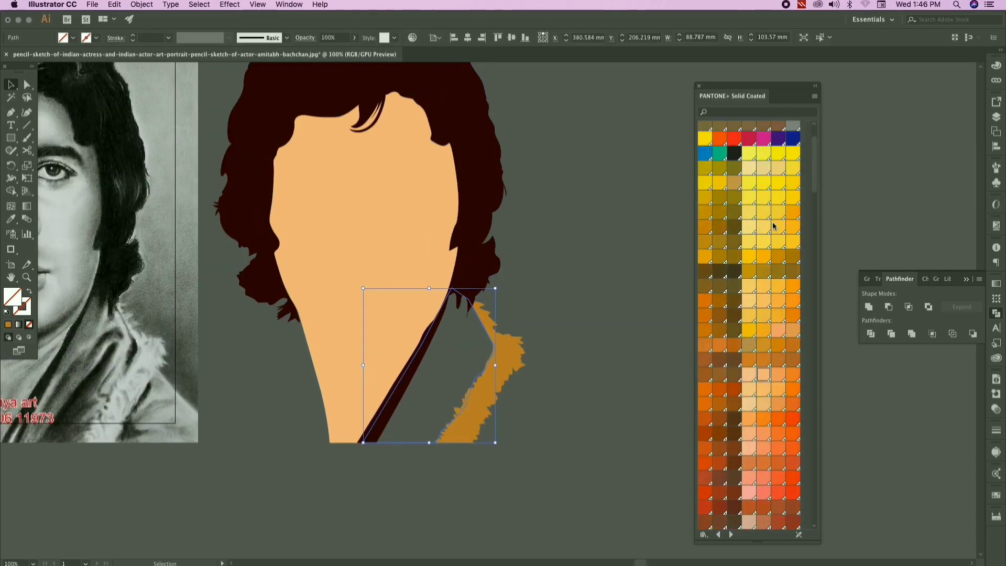
{"action": "scroll", "coordinate": [763, 278], "scroll_direction": "down", "scroll_amount": 2}
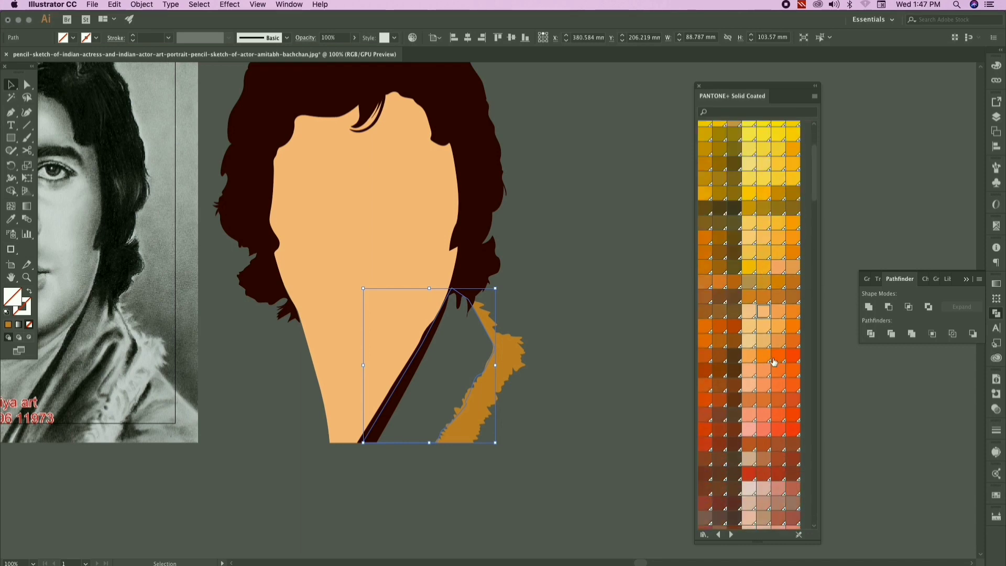
{"action": "scroll", "coordinate": [774, 362], "scroll_direction": "down", "scroll_amount": 10}
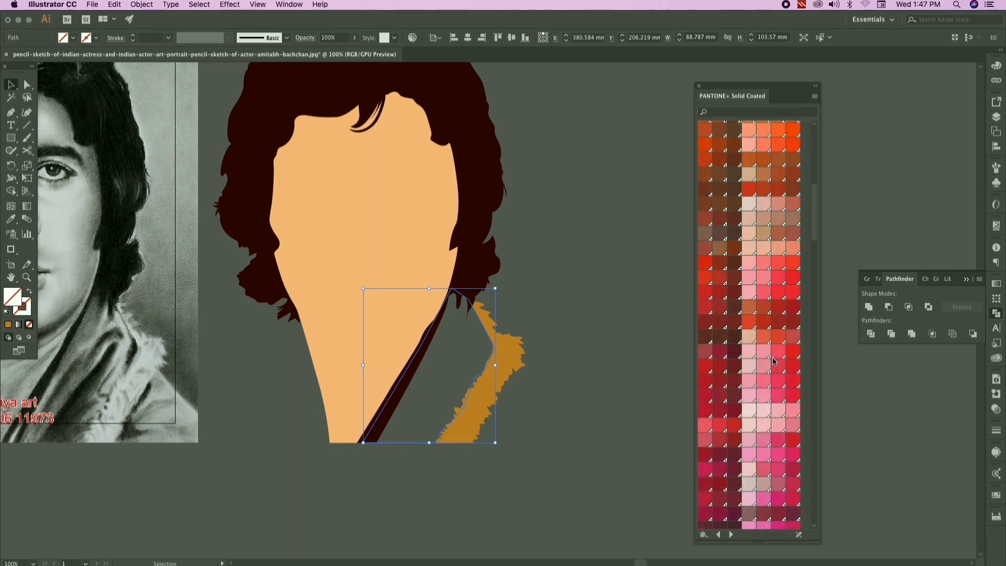
{"action": "scroll", "coordinate": [774, 362], "scroll_direction": "down", "scroll_amount": 10}
{"action": "scroll", "coordinate": [772, 279], "scroll_direction": "down", "scroll_amount": 15}
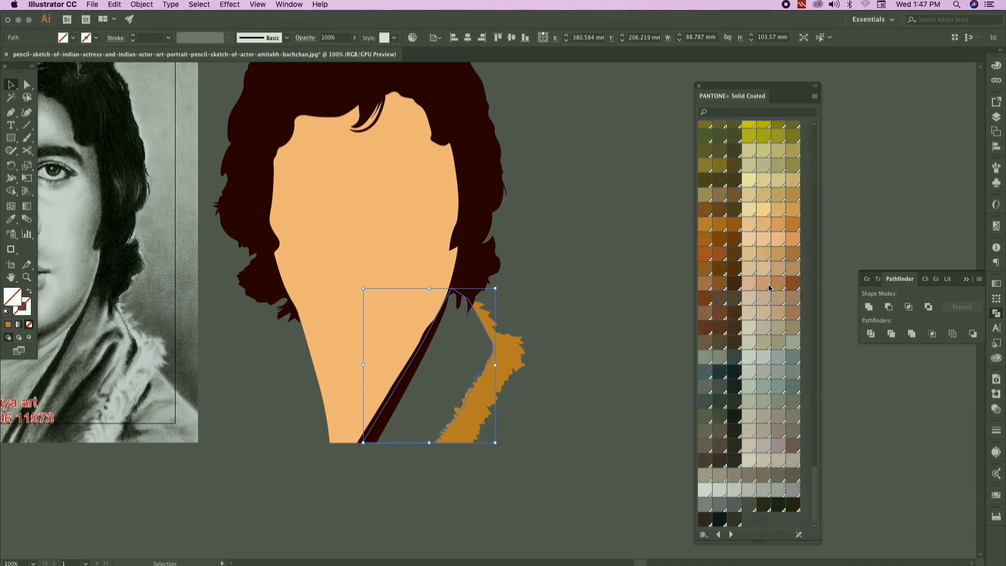
{"action": "left_click", "coordinate": [748, 357]}
Step: Send the pale grey lapel to the back of the stack and deselect it
{"action": "left_click", "coordinate": [502, 382]}
{"action": "left_click", "coordinate": [472, 370]}
{"action": "key", "text": "super+shift+a"}
{"action": "left_click", "coordinate": [454, 367]}
{"action": "key", "text": "super+shift+["}
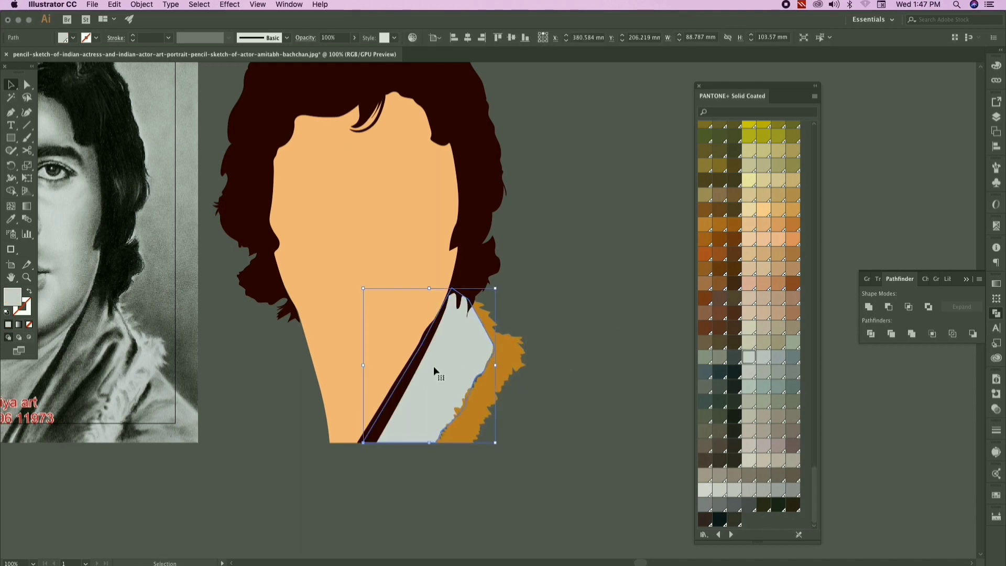
{"action": "key", "text": "super+shift+a"}
Step: Bring the dark brown hair shape to the front of the stack
{"action": "scroll", "coordinate": [426, 398], "scroll_direction": "up", "scroll_amount": 1}
{"action": "scroll", "coordinate": [426, 398], "scroll_direction": "down", "scroll_amount": 1}
{"action": "scroll", "coordinate": [618, 254], "scroll_direction": "right", "scroll_amount": 1}
{"action": "right_click", "coordinate": [606, 254]}
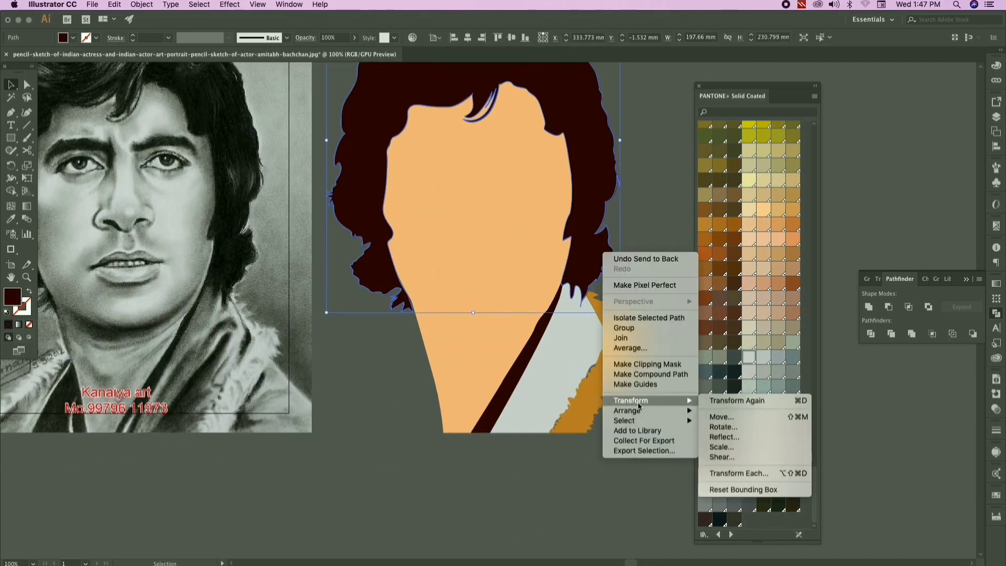
{"action": "mouse_move", "coordinate": [627, 410]}
{"action": "left_click", "coordinate": [729, 412]}
Step: Raise the orange-brown fur collar above the pale grey lapel and clear the selection
{"action": "left_click", "coordinate": [618, 352]}
{"action": "right_click", "coordinate": [617, 343]}
{"action": "mouse_move", "coordinate": [687, 505]}
{"action": "left_click", "coordinate": [734, 505]}
{"action": "key", "text": "super+shift+a"}
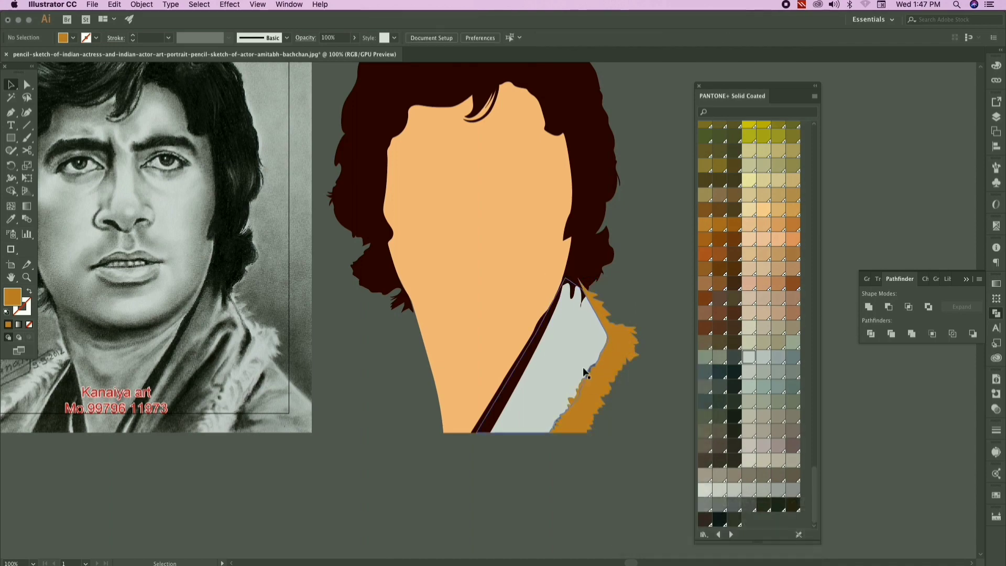
{"action": "scroll", "coordinate": [580, 368], "scroll_direction": "up", "scroll_amount": 1}
{"action": "left_click", "coordinate": [591, 219]}
{"action": "key", "text": "super+shift+a"}
Step: Try to reshape the fur collar's inner edge at the gap beside the lapel, and undo the change
{"action": "left_click", "coordinate": [595, 407]}
{"action": "scroll", "coordinate": [601, 387], "scroll_direction": "up", "scroll_amount": 4}
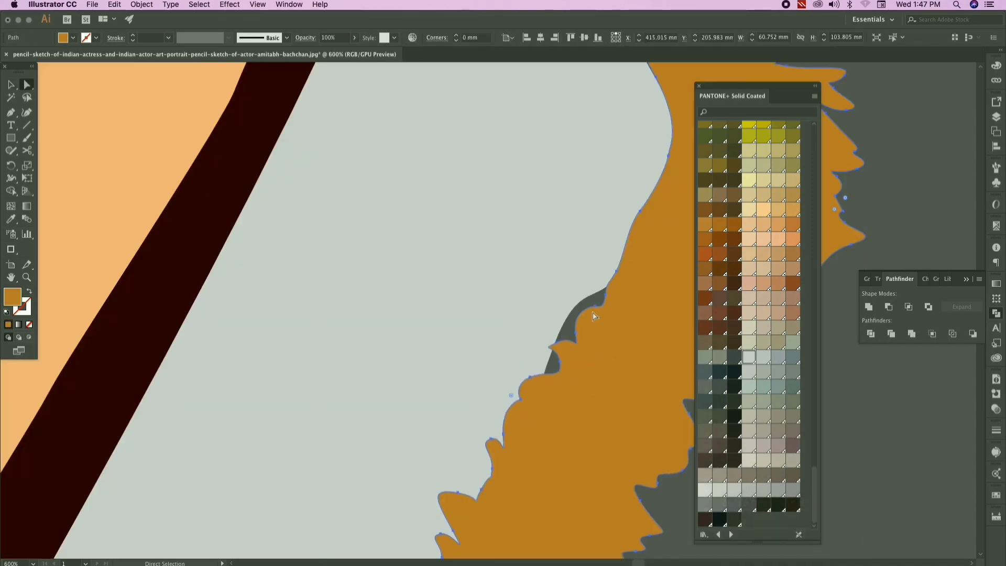
{"action": "left_click_drag", "start_coordinate": [595, 309], "coordinate": [584, 294]}
{"action": "key", "text": "super+z"}
{"action": "scroll", "coordinate": [582, 288], "scroll_direction": "down", "scroll_amount": 2}
{"action": "key", "text": "super+z"}
{"action": "scroll", "coordinate": [584, 294], "scroll_direction": "up", "scroll_amount": 1}
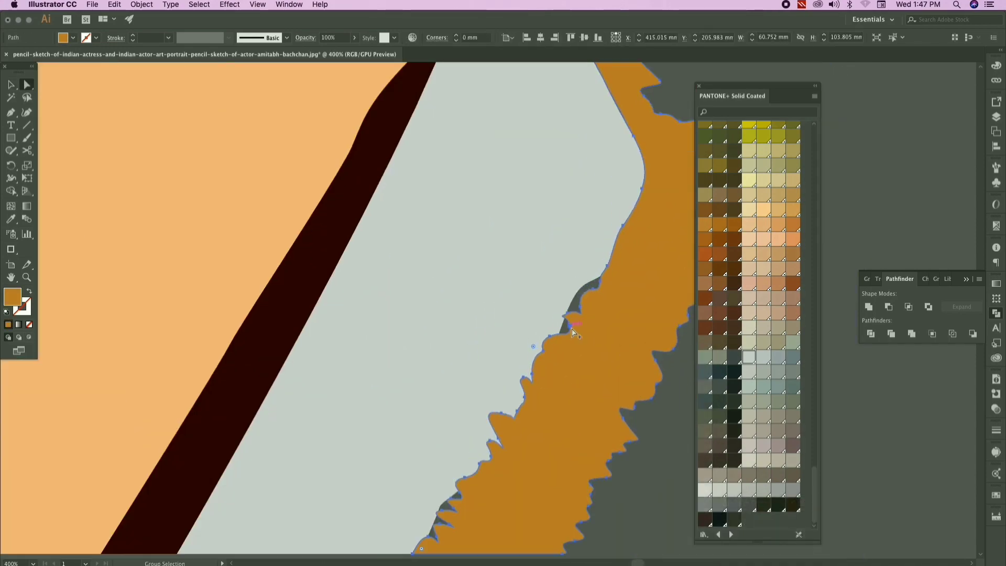
Step: Nudge the whole fur collar slightly inward over the gap beside the lapel and deselect it
{"action": "scroll", "coordinate": [576, 321], "scroll_direction": "down", "scroll_amount": 2}
{"action": "left_click", "coordinate": [12, 85]}
{"action": "left_click_drag", "start_coordinate": [579, 369], "coordinate": [572, 369]}
{"action": "left_click", "coordinate": [560, 489]}
{"action": "scroll", "coordinate": [595, 326], "scroll_direction": "down", "scroll_amount": 4}
{"action": "scroll", "coordinate": [555, 209], "scroll_direction": "up", "scroll_amount": 1}
{"action": "left_click_drag", "start_coordinate": [387, 393], "coordinate": [399, 345]}
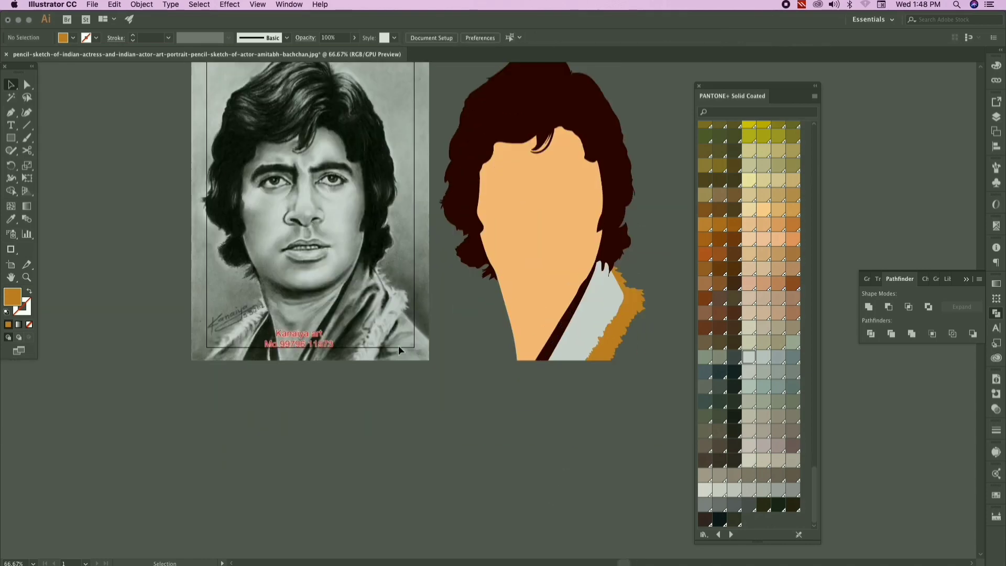
{"action": "scroll", "coordinate": [392, 342], "scroll_direction": "up", "scroll_amount": 2}
{"action": "left_click_drag", "start_coordinate": [270, 329], "coordinate": [506, 452]}
{"action": "key", "text": "p"}
{"action": "scroll", "coordinate": [419, 262], "scroll_direction": "down", "scroll_amount": 5}
{"action": "left_click", "coordinate": [307, 256]}
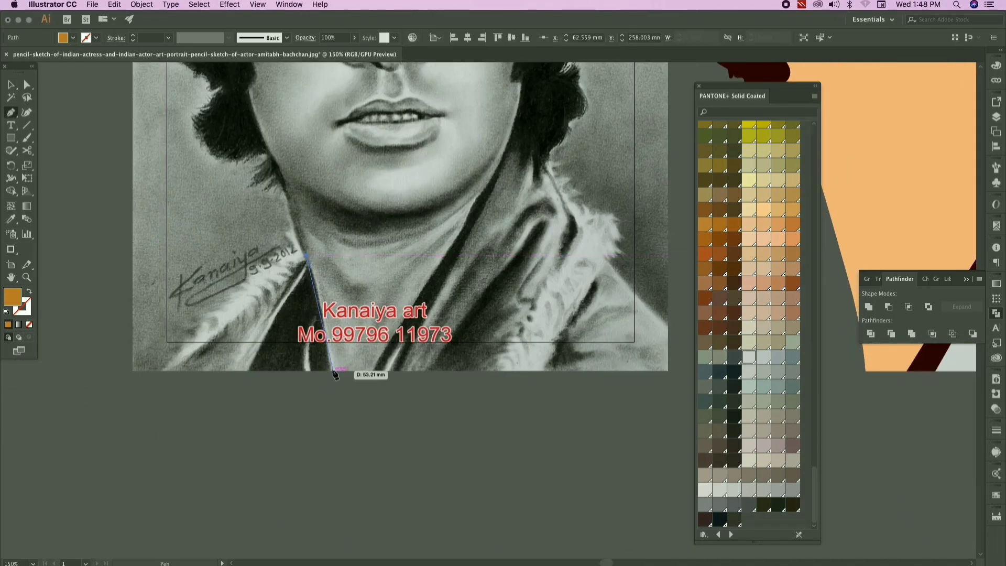
{"action": "left_click", "coordinate": [332, 370]}
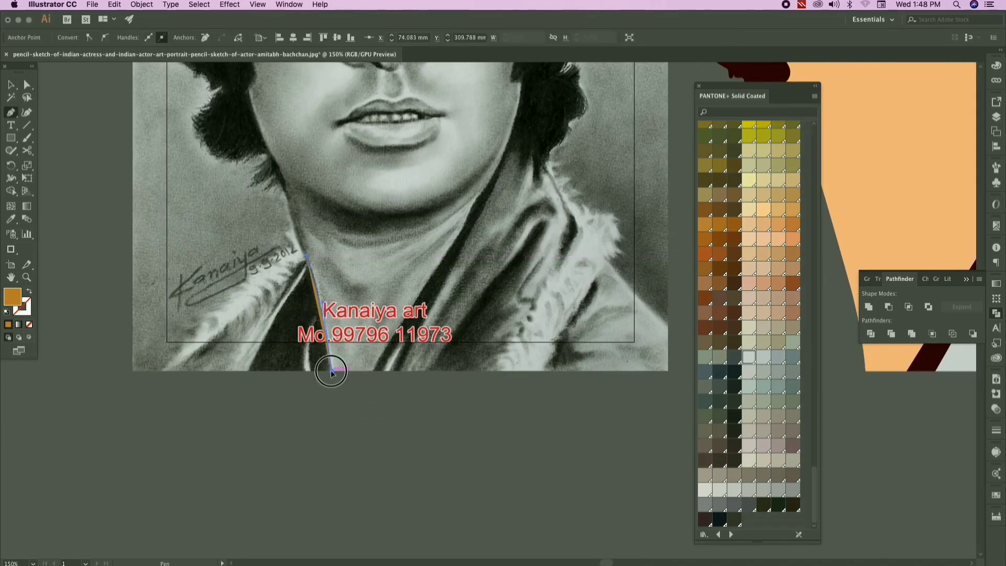
{"action": "left_click", "coordinate": [307, 257]}
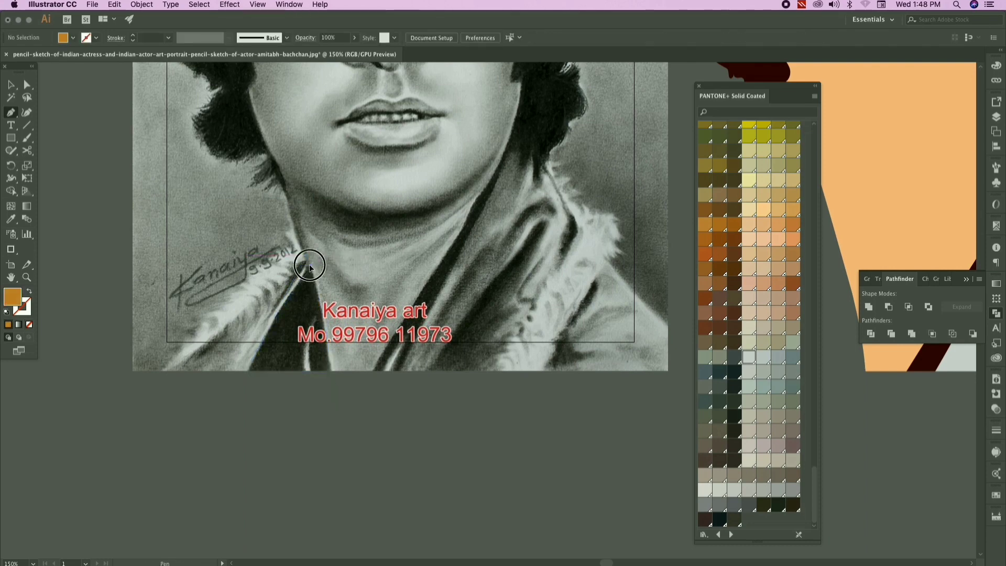
Step: Outline the dark collar wedge left of the neck down to the photo's lower border, with no fill
{"action": "left_click", "coordinate": [331, 378]}
{"action": "left_click", "coordinate": [332, 371]}
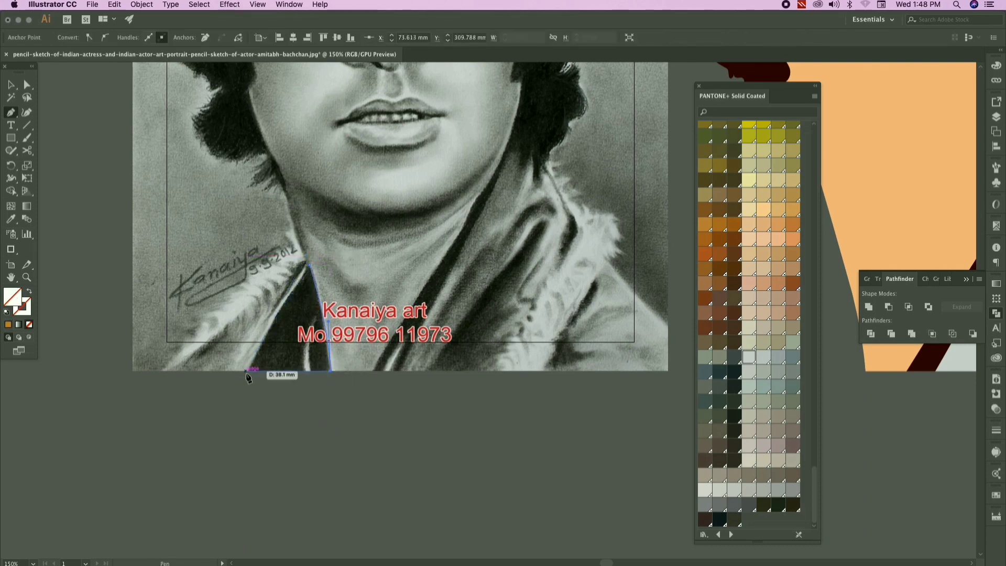
{"action": "key", "text": "super+minus"}
{"action": "key", "text": "super+minus"}
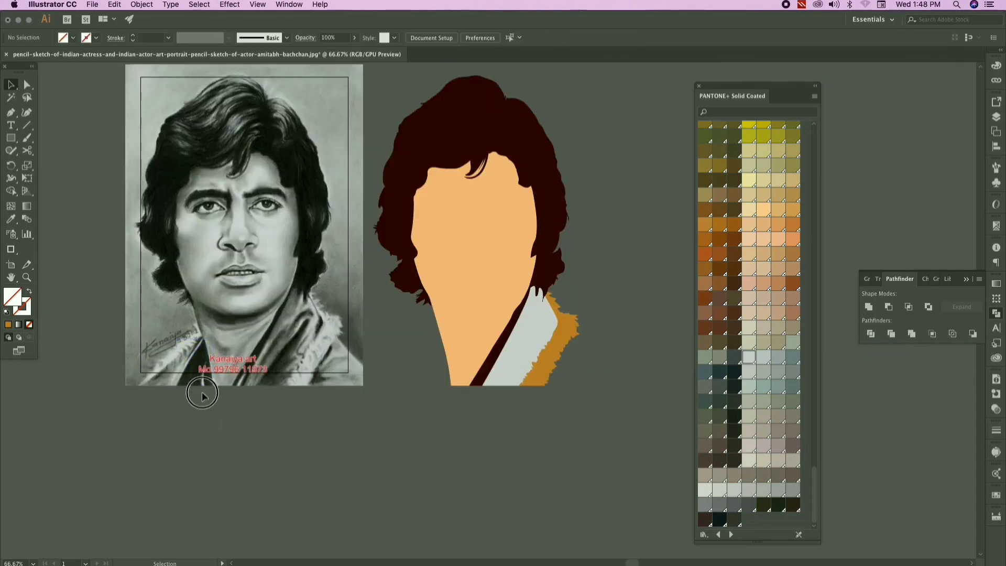
Step: Place the left collar wedge against the portrait's neck, fill it with the sampled dark brown and deselect it
{"action": "key", "text": "i"}
{"action": "left_click", "coordinate": [476, 370]}
{"action": "key", "text": "v"}
{"action": "left_click", "coordinate": [460, 375]}
{"action": "scroll", "coordinate": [445, 407], "scroll_direction": "up", "scroll_amount": 5}
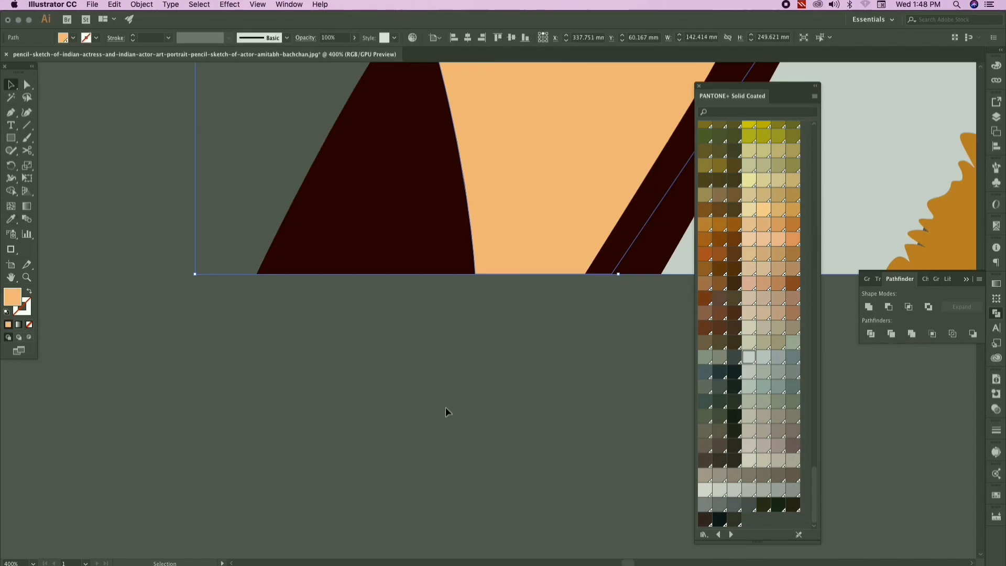
{"action": "scroll", "coordinate": [445, 407], "scroll_direction": "down", "scroll_amount": 3}
{"action": "left_click", "coordinate": [420, 337]}
{"action": "left_click", "coordinate": [488, 411]}
Step: Start tracing the left fur collar's upper edge from the neck outward below the signature, and remove the path's fill
{"action": "scroll", "coordinate": [489, 411], "scroll_direction": "down", "scroll_amount": 4}
{"action": "scroll", "coordinate": [369, 385], "scroll_direction": "up", "scroll_amount": 4}
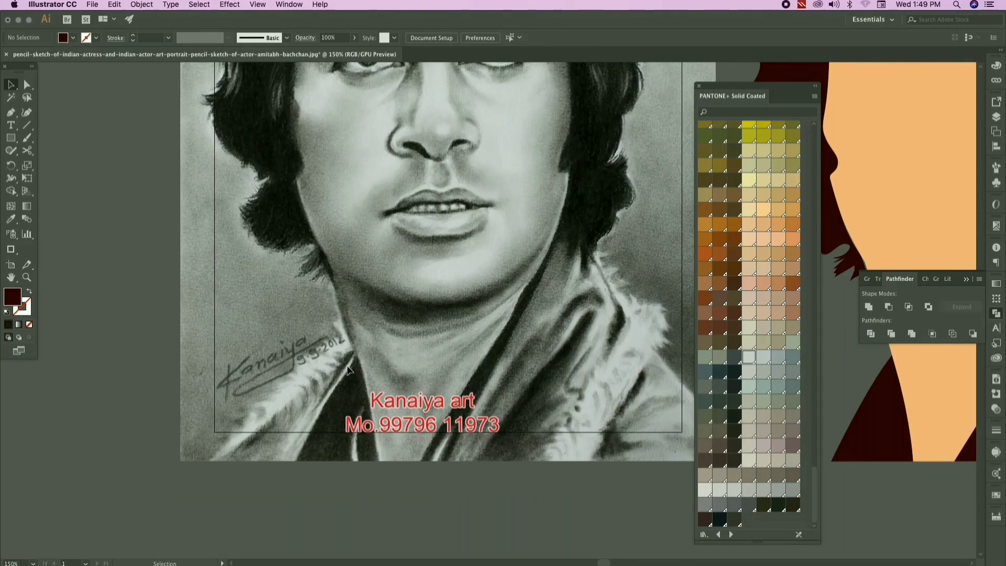
{"action": "key", "text": "p"}
{"action": "mouse_move", "coordinate": [348, 366]}
{"action": "left_mouse_down"}
{"action": "mouse_move", "coordinate": [110, 314]}
{"action": "mouse_move", "coordinate": [242, 330]}
{"action": "mouse_move", "coordinate": [178, 252]}
{"action": "mouse_move", "coordinate": [291, 278]}
{"action": "left_mouse_up"}
{"action": "scroll", "coordinate": [242, 292], "scroll_direction": "up", "scroll_amount": 3}
{"action": "left_click", "coordinate": [379, 169]}
{"action": "left_click_drag", "start_coordinate": [368, 163], "coordinate": [352, 172]}
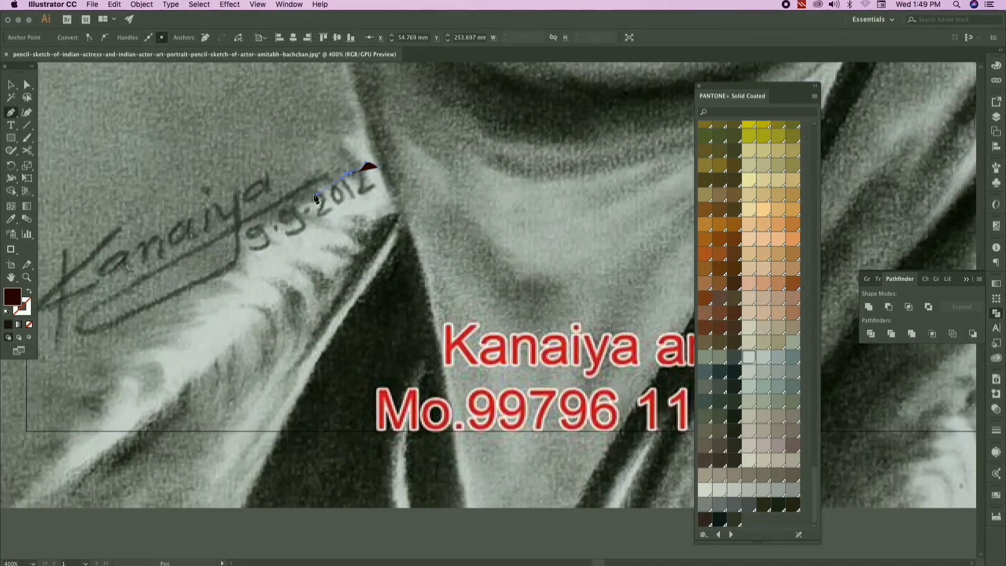
{"action": "left_click_drag", "start_coordinate": [305, 194], "coordinate": [293, 212]}
{"action": "mouse_move", "coordinate": [303, 210]}
{"action": "left_mouse_down"}
{"action": "mouse_move", "coordinate": [598, 217]}
{"action": "mouse_move", "coordinate": [510, 231]}
{"action": "left_mouse_up"}
{"action": "key", "text": "/"}
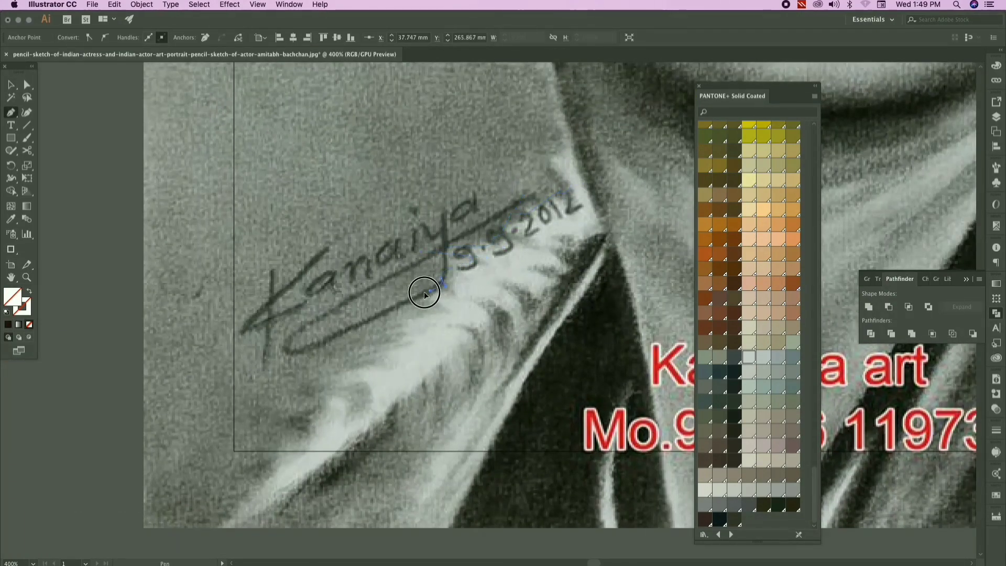
Step: Continue the left fur collar's jagged outline down to the photo's lower border and back up its inner edge to the neck, closing it
{"action": "left_click_drag", "start_coordinate": [319, 402], "coordinate": [302, 404]}
{"action": "left_click_drag", "start_coordinate": [302, 404], "coordinate": [315, 248]}
{"action": "left_click_drag", "start_coordinate": [314, 270], "coordinate": [297, 276]}
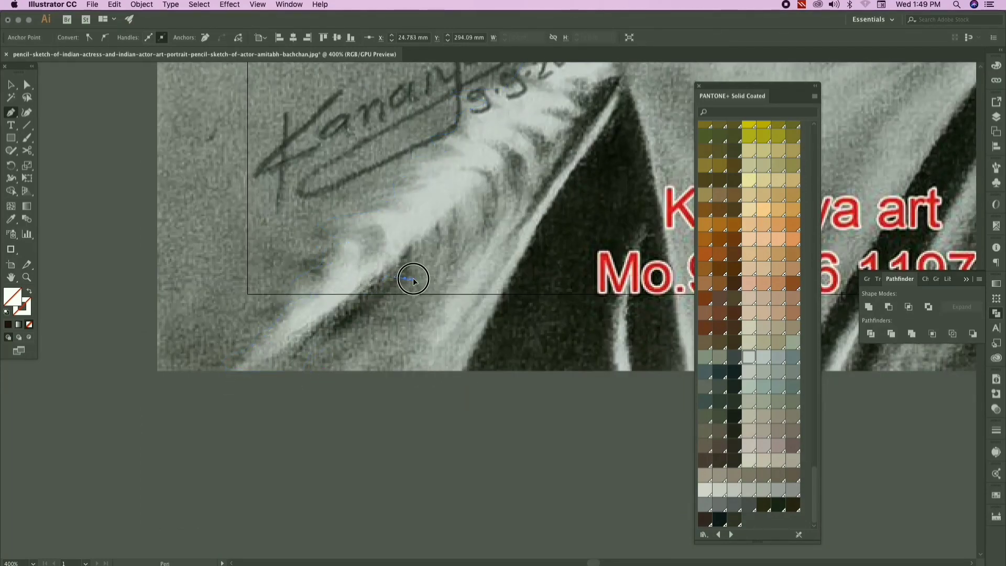
{"action": "left_click_drag", "start_coordinate": [533, 160], "coordinate": [357, 307]}
{"action": "left_click", "coordinate": [384, 305]}
{"action": "left_click", "coordinate": [443, 230]}
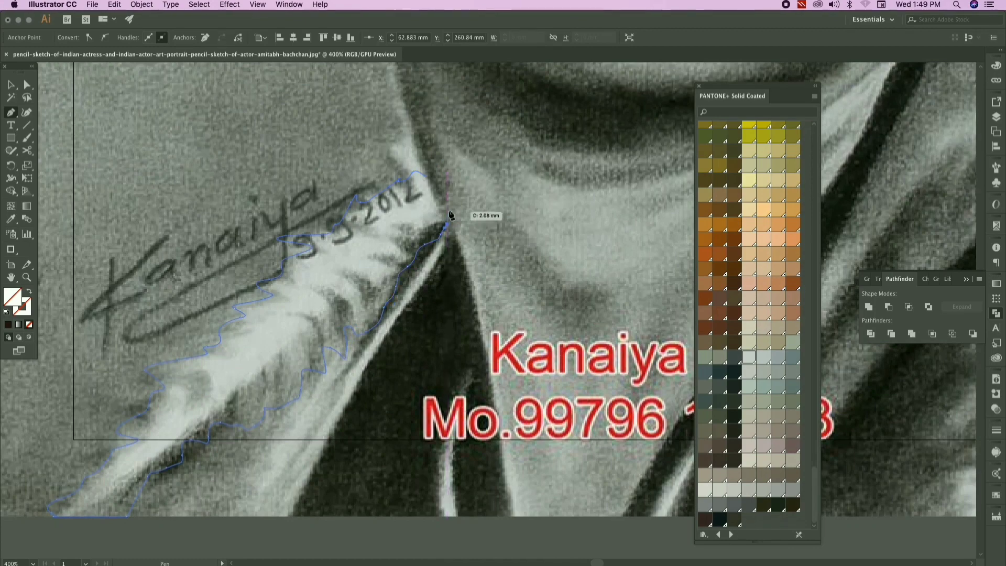
{"action": "left_click", "coordinate": [404, 162]}
Step: Place the left fur collar against the portrait's neck, fill it with the orange-brown sampled from the right fur collar and deselect it
{"action": "key", "text": "super+minus"}
{"action": "key", "text": "super+minus"}
{"action": "key", "text": "super+minus"}
{"action": "left_click", "coordinate": [11, 84]}
{"action": "scroll", "coordinate": [352, 352], "scroll_direction": "down", "scroll_amount": 1}
{"action": "left_click_drag", "start_coordinate": [374, 390], "coordinate": [172, 375]}
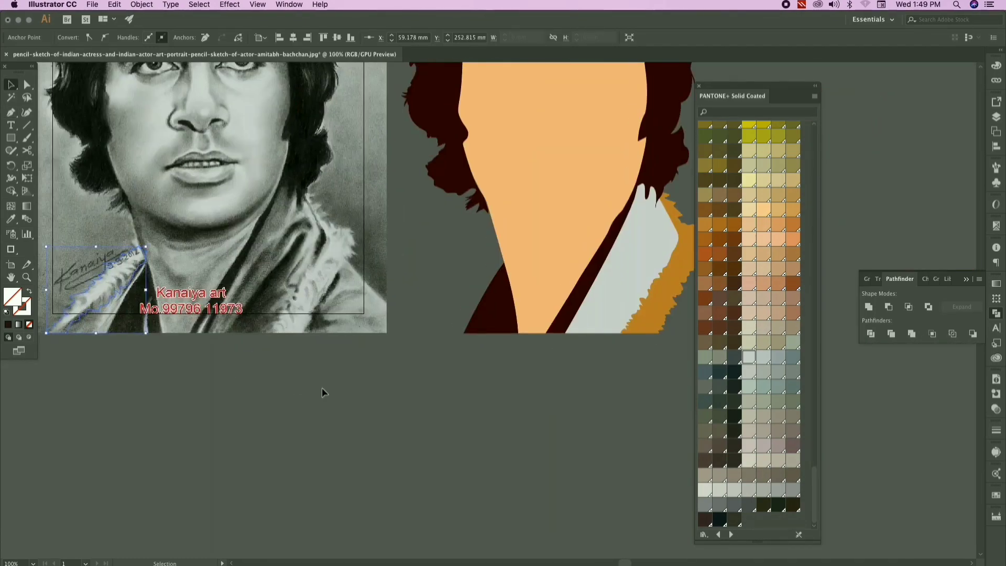
{"action": "key", "text": "super+d"}
{"action": "key", "text": "i"}
{"action": "left_click", "coordinate": [642, 310]}
{"action": "key", "text": "v"}
{"action": "left_click", "coordinate": [209, 427]}
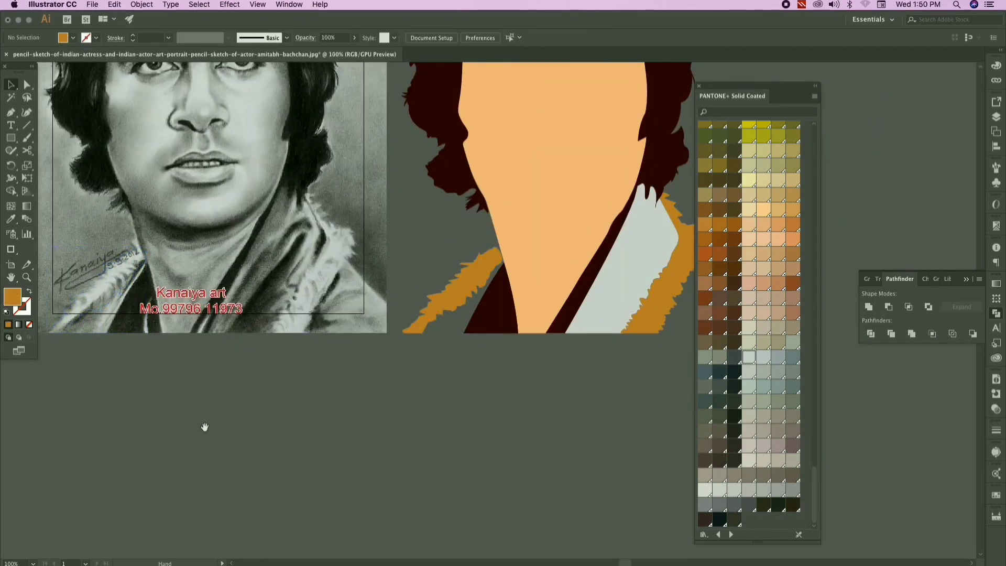
{"action": "left_click_drag", "start_coordinate": [209, 428], "coordinate": [264, 423]}
{"action": "left_click", "coordinate": [527, 263]}
{"action": "key", "text": "super+shift+a"}
{"action": "left_click_drag", "start_coordinate": [532, 265], "coordinate": [525, 267]}
{"action": "left_click", "coordinate": [525, 269]}
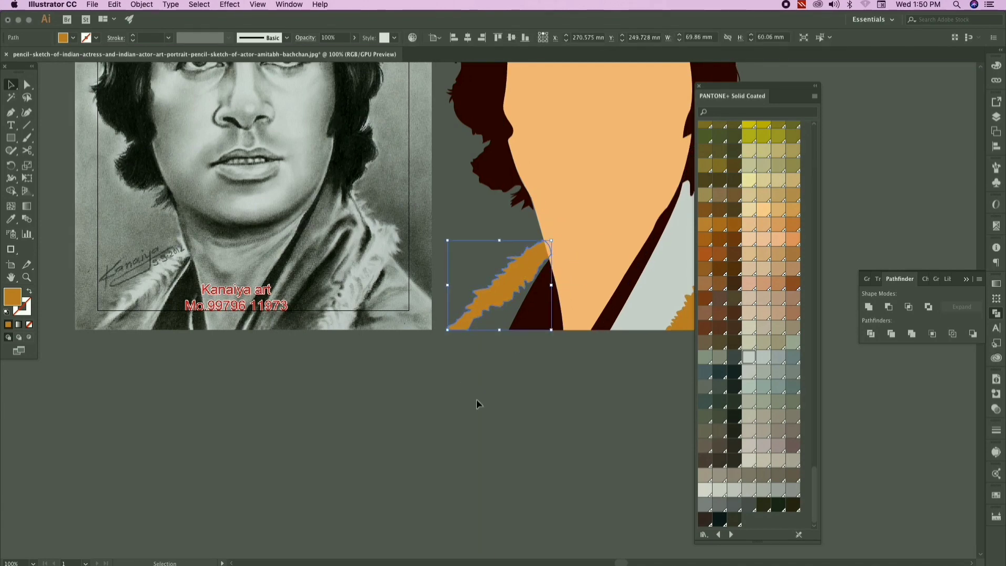
{"action": "left_click", "coordinate": [479, 404]}
Step: Outline the gap between the left fur collar and the dark collar wedge down to the portrait's lower edge, with no fill
{"action": "key", "text": "p"}
{"action": "left_click", "coordinate": [549, 245]}
{"action": "left_click", "coordinate": [462, 329]}
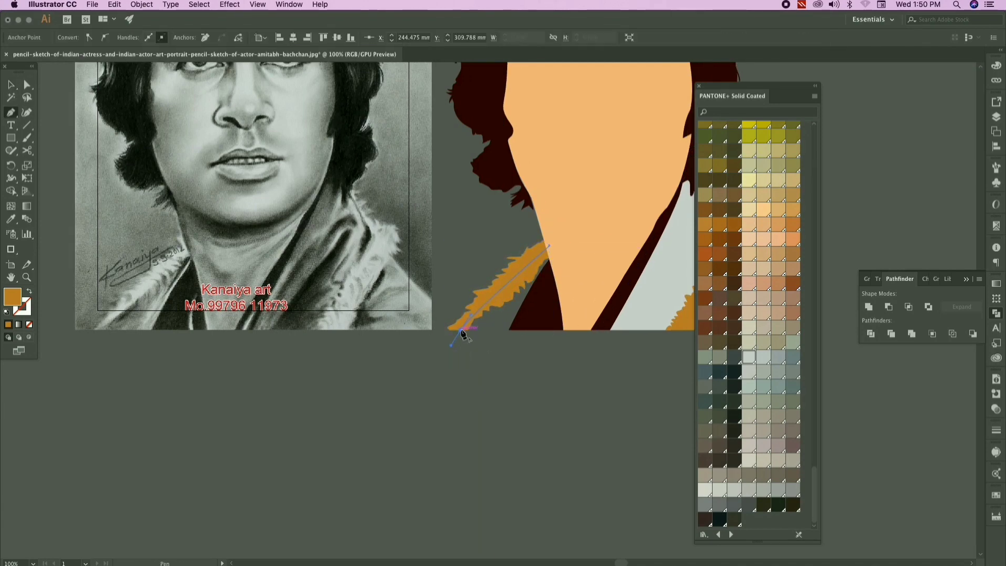
{"action": "left_click", "coordinate": [531, 329]}
{"action": "left_click_drag", "start_coordinate": [550, 246], "coordinate": [559, 272]}
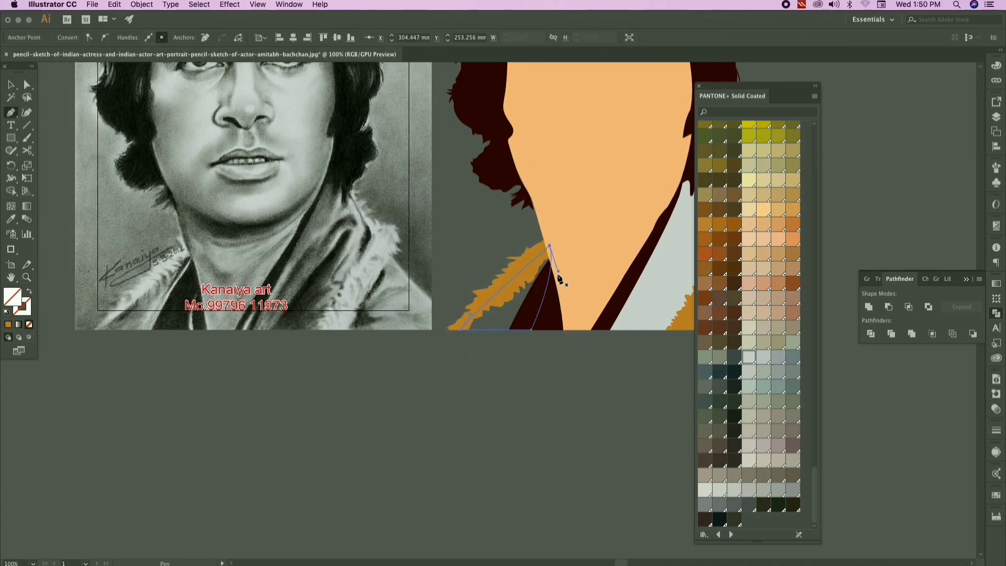
Step: Fill the left gap shape with the sampled pale grey, send it behind all other shapes and deselect it
{"action": "key", "text": "i"}
{"action": "left_click", "coordinate": [163, 272]}
{"action": "key", "text": "super+shift+["}
{"action": "left_click", "coordinate": [551, 396]}
Step: Trace the right shoulder from the fur down to the photo's lower border in pale grey and place it behind the portrait's right fur collar
{"action": "scroll", "coordinate": [551, 397], "scroll_direction": "down", "scroll_amount": 3}
{"action": "scroll", "coordinate": [346, 337], "scroll_direction": "up", "scroll_amount": 3}
{"action": "left_click_drag", "start_coordinate": [552, 396], "coordinate": [470, 354]}
{"action": "key", "text": "p"}
{"action": "left_click", "coordinate": [268, 277]}
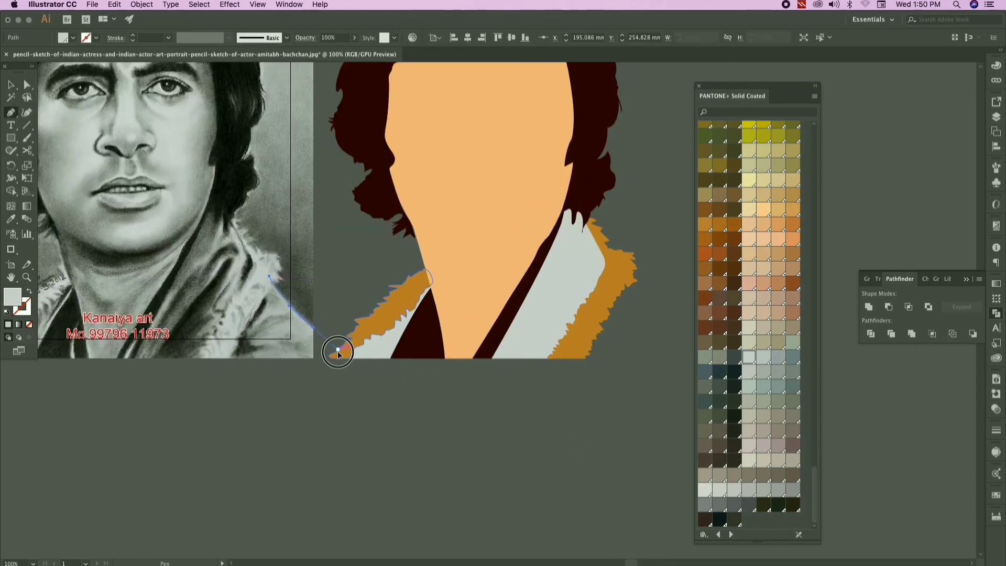
{"action": "left_click", "coordinate": [312, 328]}
{"action": "left_click", "coordinate": [342, 359]}
{"action": "scroll", "coordinate": [342, 359], "scroll_direction": "left", "scroll_amount": 5}
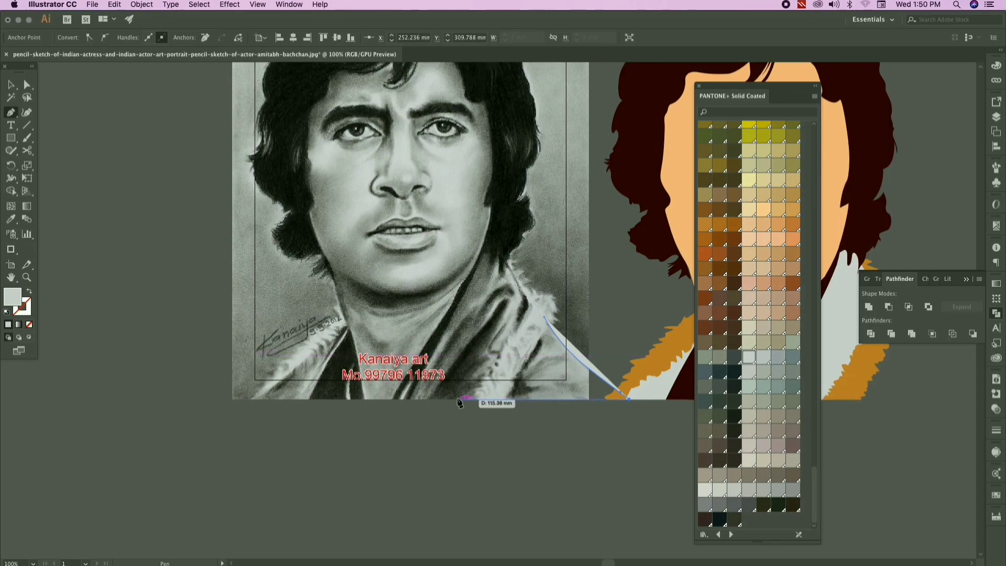
{"action": "left_click", "coordinate": [498, 406]}
{"action": "scroll", "coordinate": [498, 406], "scroll_direction": "right", "scroll_amount": 10}
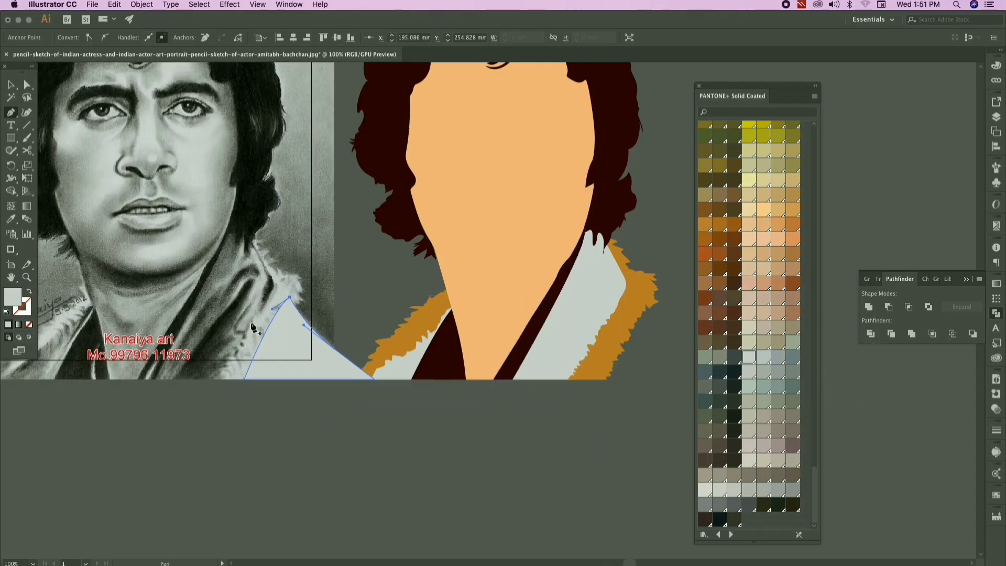
{"action": "key", "text": "v"}
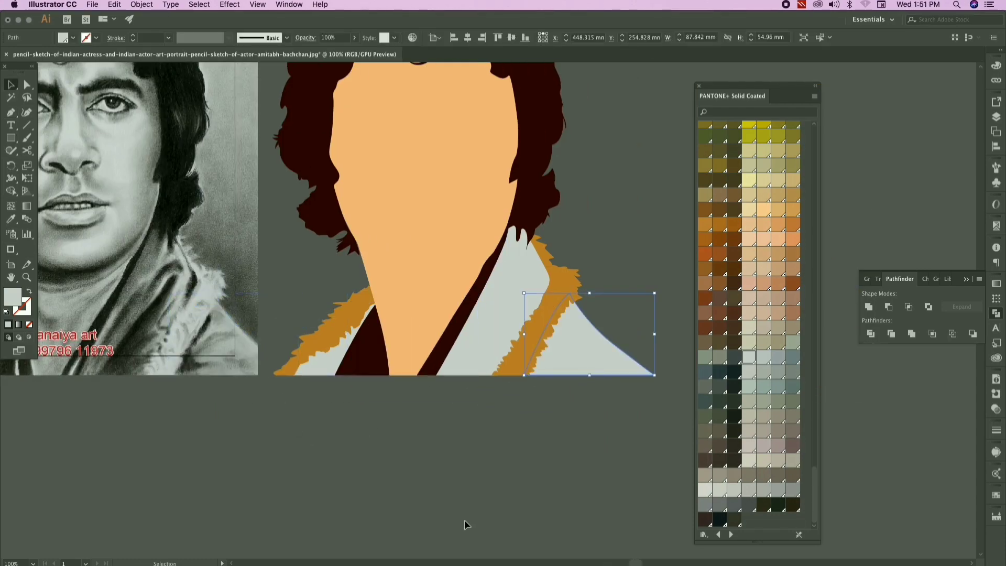
Step: Reshape the lower end of the left fur collar by moving its bottom anchor points toward the outer tip
{"action": "scroll", "coordinate": [465, 520], "scroll_direction": "left", "scroll_amount": 6}
{"action": "scroll", "coordinate": [315, 396], "scroll_direction": "down", "scroll_amount": 1}
{"action": "scroll", "coordinate": [355, 377], "scroll_direction": "up", "scroll_amount": 3}
{"action": "left_click", "coordinate": [388, 369]}
{"action": "scroll", "coordinate": [392, 370], "scroll_direction": "up", "scroll_amount": 3}
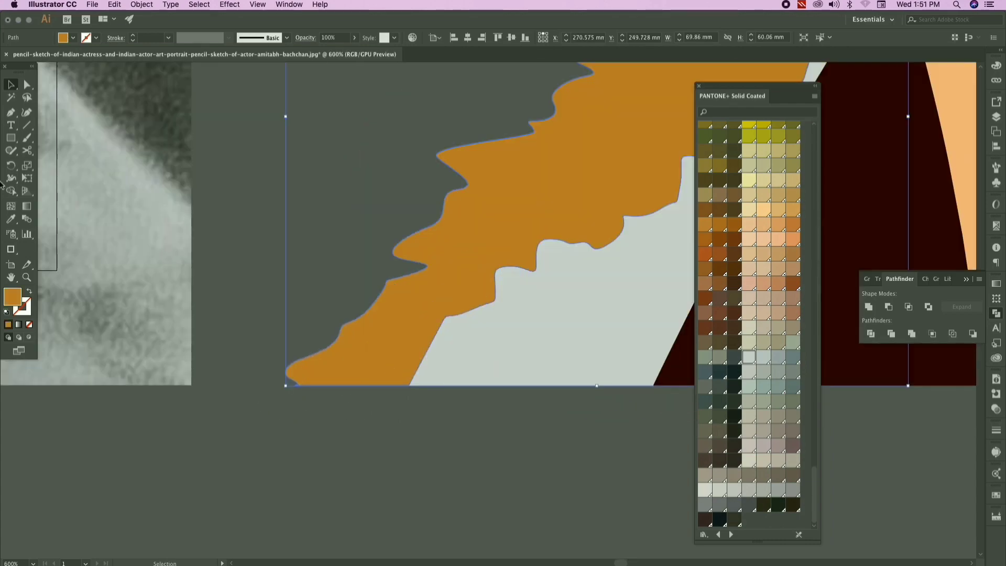
{"action": "key", "text": "a"}
{"action": "left_click_drag", "start_coordinate": [414, 386], "coordinate": [356, 387]}
{"action": "left_click_drag", "start_coordinate": [356, 387], "coordinate": [361, 387]}
{"action": "left_click", "coordinate": [347, 438]}
{"action": "left_click_drag", "start_coordinate": [361, 379], "coordinate": [359, 415]}
{"action": "scroll", "coordinate": [348, 411], "scroll_direction": "up", "scroll_amount": 1}
{"action": "left_click", "coordinate": [360, 424]}
Step: Trace the long narrow fold shadow on the sketch's right lapel as a closed, tapering shape
{"action": "scroll", "coordinate": [331, 374], "scroll_direction": "down", "scroll_amount": 8}
{"action": "left_click", "coordinate": [10, 84]}
{"action": "left_click_drag", "start_coordinate": [267, 144], "coordinate": [365, 134]}
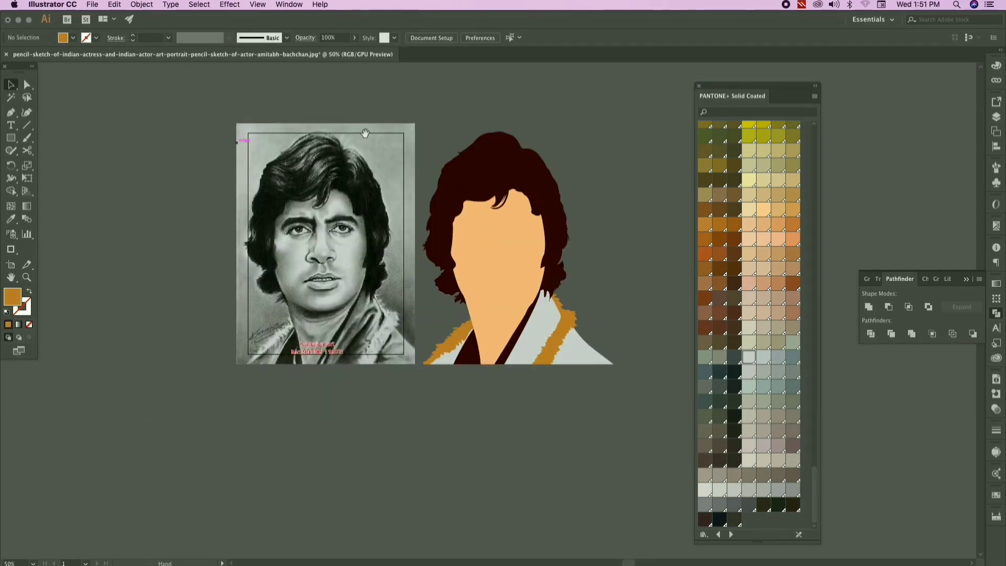
{"action": "scroll", "coordinate": [590, 418], "scroll_direction": "up", "scroll_amount": 5}
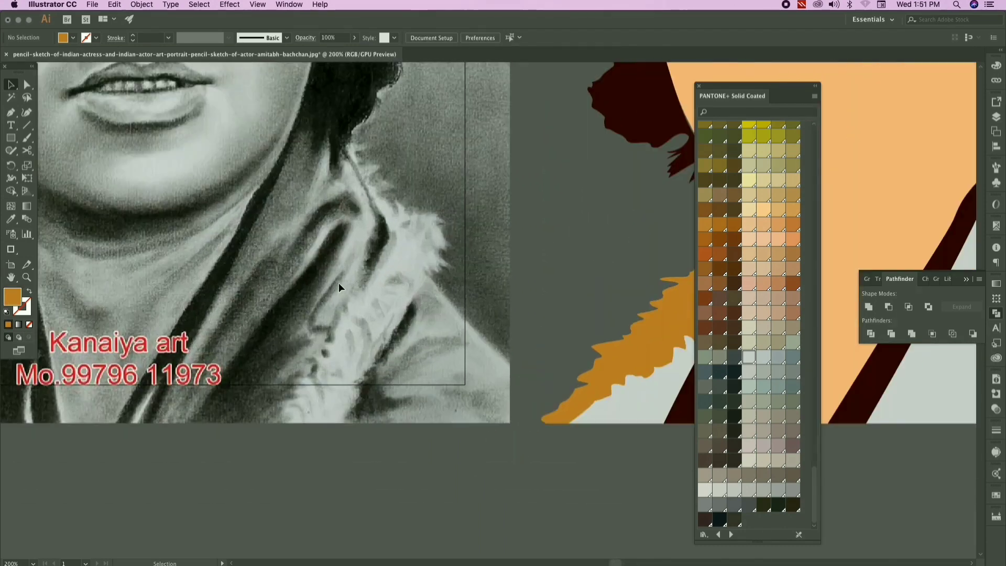
{"action": "left_click_drag", "start_coordinate": [338, 283], "coordinate": [390, 294]}
{"action": "key", "text": "p"}
{"action": "left_click", "coordinate": [254, 417]}
{"action": "mouse_move", "coordinate": [387, 231]}
{"action": "left_mouse_down"}
{"action": "mouse_move", "coordinate": [395, 227]}
{"action": "mouse_move", "coordinate": [401, 252]}
{"action": "left_mouse_up"}
{"action": "left_click_drag", "start_coordinate": [352, 316], "coordinate": [322, 343]}
{"action": "left_click", "coordinate": [253, 416]}
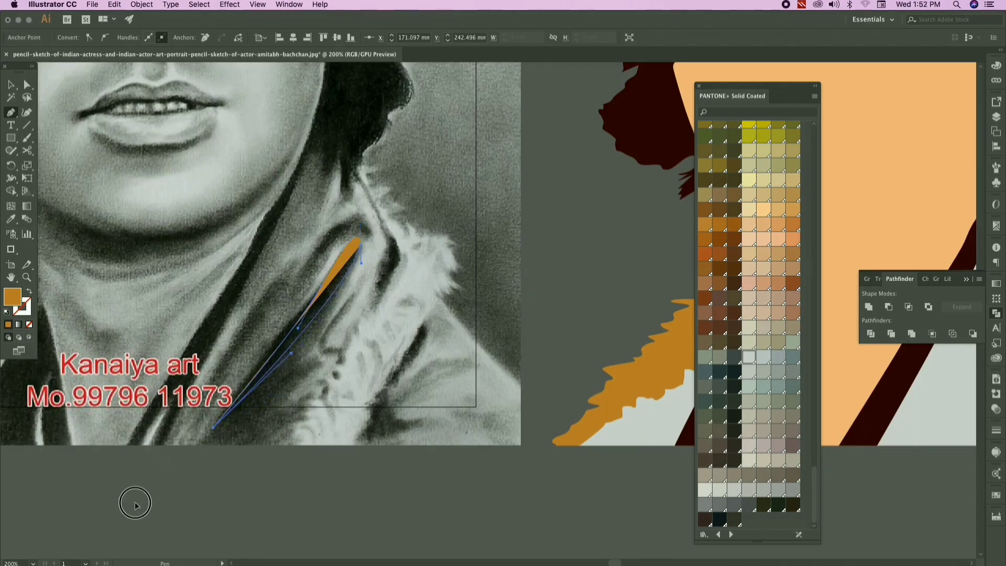
{"action": "left_click", "coordinate": [212, 427]}
Step: Fill the traced lapel fold with the dark brown sampled from the portrait
{"action": "scroll", "coordinate": [157, 243], "scroll_direction": "down", "scroll_amount": 1}
{"action": "left_click", "coordinate": [10, 85]}
{"action": "scroll", "coordinate": [366, 291], "scroll_direction": "right", "scroll_amount": 2}
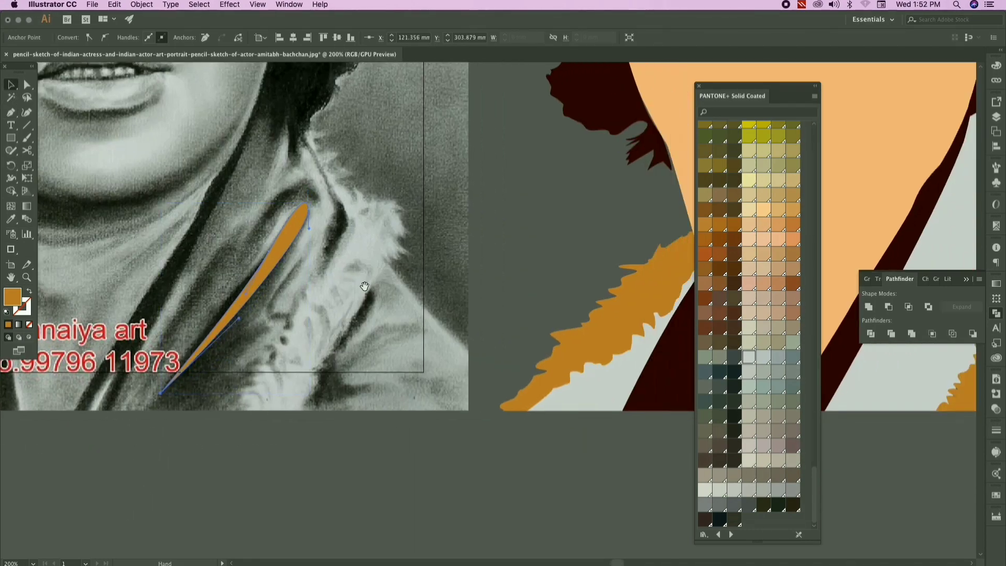
{"action": "key", "text": "slash"}
{"action": "scroll", "coordinate": [367, 292], "scroll_direction": "right", "scroll_amount": 3}
{"action": "key", "text": "i"}
{"action": "left_click", "coordinate": [620, 359]}
Step: Place the dark fold on the portrait's right lapel and deselect it
{"action": "key", "text": "super+minus"}
{"action": "key", "text": "v"}
{"action": "left_click", "coordinate": [348, 436]}
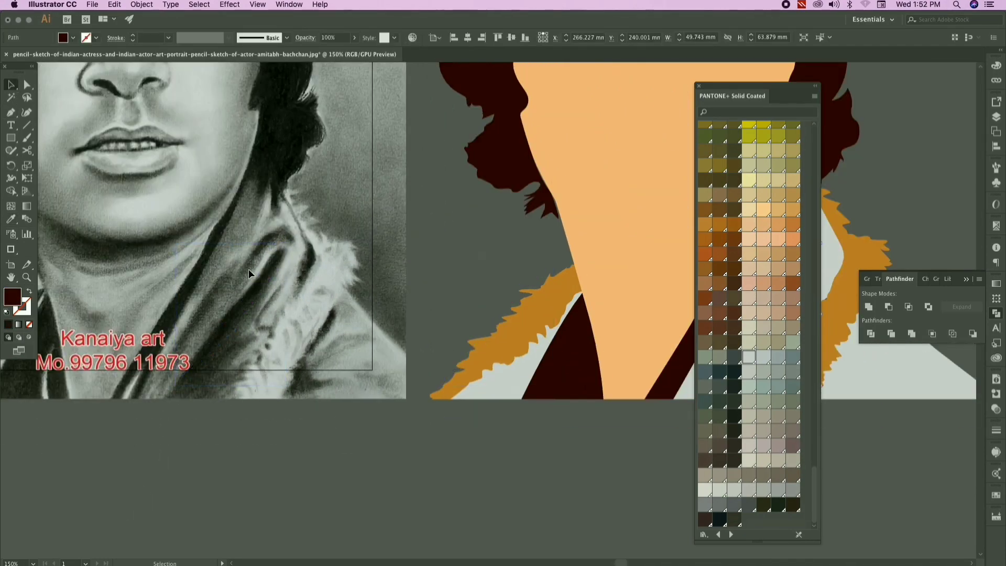
{"action": "left_click_drag", "start_coordinate": [248, 269], "coordinate": [412, 233]}
{"action": "scroll", "coordinate": [412, 233], "scroll_direction": "right", "scroll_amount": 5}
{"action": "left_click", "coordinate": [467, 493]}
Step: Trace the dark sliver between the right lapel and the fur, from below the hair down to its pointed end
{"action": "key", "text": "super+minus"}
{"action": "key", "text": "super+minus"}
{"action": "scroll", "coordinate": [297, 356], "scroll_direction": "up", "scroll_amount": 4}
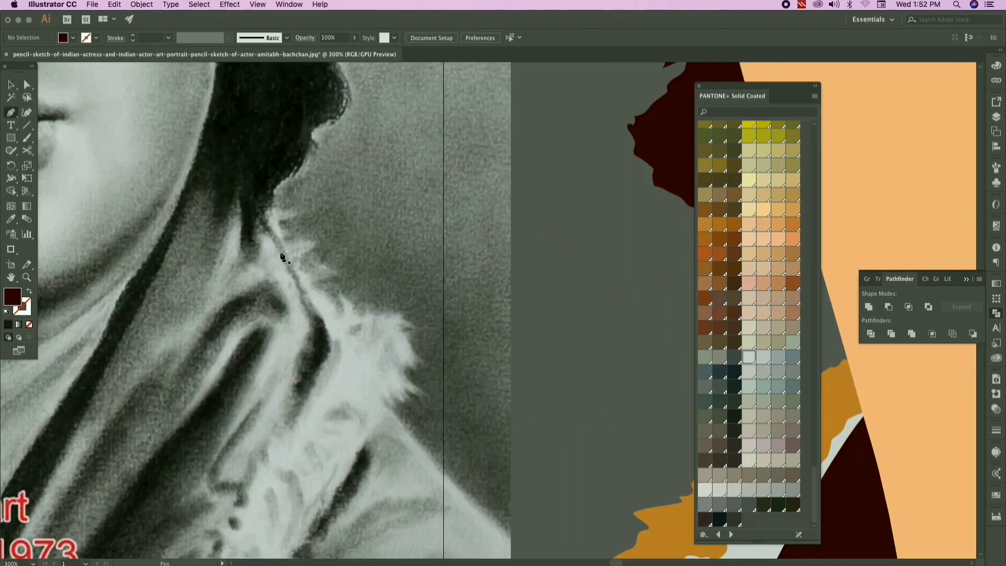
{"action": "left_click", "coordinate": [267, 232]}
{"action": "left_click_drag", "start_coordinate": [313, 328], "coordinate": [309, 354]}
{"action": "left_click_drag", "start_coordinate": [285, 423], "coordinate": [291, 462]}
{"action": "key", "text": "super+z"}
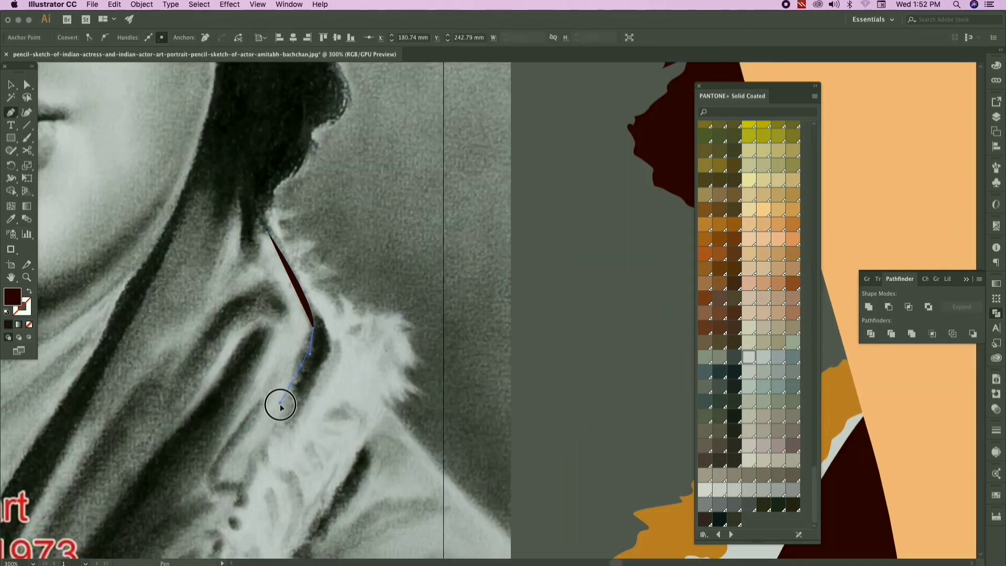
{"action": "left_click_drag", "start_coordinate": [288, 419], "coordinate": [269, 458]}
{"action": "left_click_drag", "start_coordinate": [331, 340], "coordinate": [320, 306]}
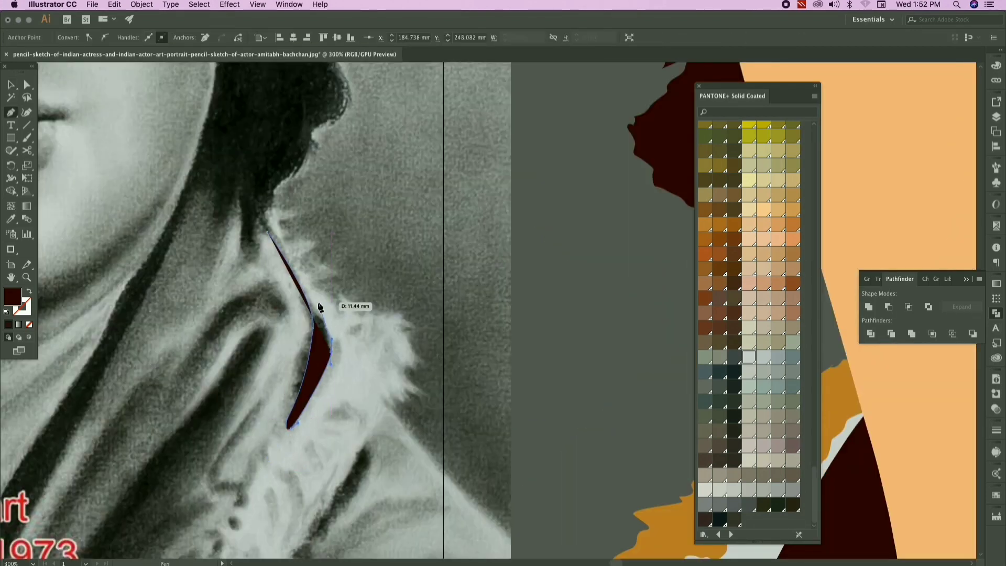
{"action": "left_click_drag", "start_coordinate": [242, 215], "coordinate": [242, 214]}
Step: Trace the dark shadow on the right shoulder beside the fur's lower edge as a closed, curved shape
{"action": "scroll", "coordinate": [363, 287], "scroll_direction": "down", "scroll_amount": 1}
{"action": "scroll", "coordinate": [363, 288], "scroll_direction": "down", "scroll_amount": 3}
{"action": "left_click", "coordinate": [423, 266]}
{"action": "left_click_drag", "start_coordinate": [398, 317], "coordinate": [388, 344]}
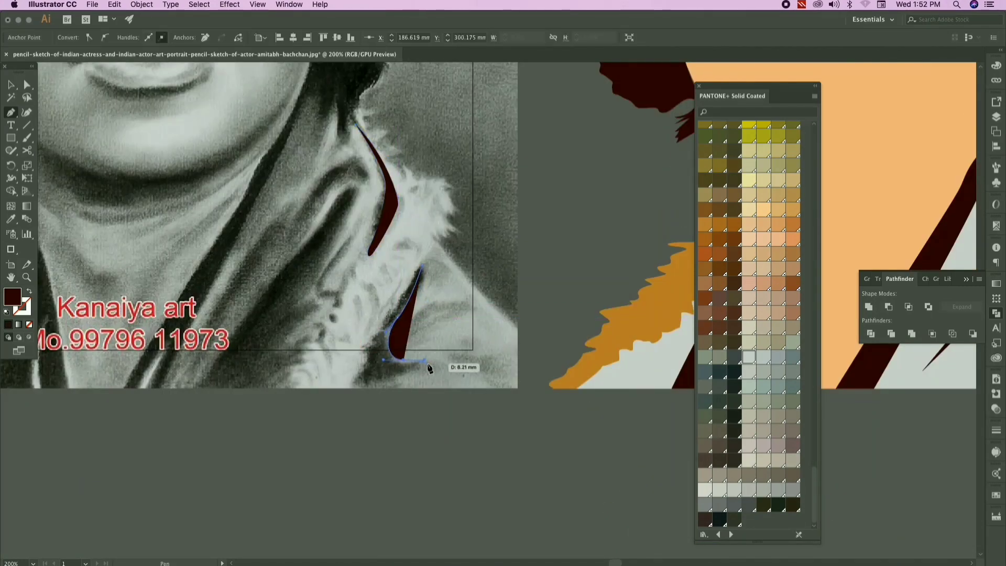
{"action": "left_click", "coordinate": [428, 369]}
{"action": "left_click_drag", "start_coordinate": [352, 383], "coordinate": [368, 328]}
{"action": "left_click", "coordinate": [423, 265]}
Step: Place the lapel sliver and the shoulder shadow together on the right side of the portrait and nudge them outward
{"action": "scroll", "coordinate": [407, 340], "scroll_direction": "down", "scroll_amount": 3}
{"action": "left_click", "coordinate": [10, 85]}
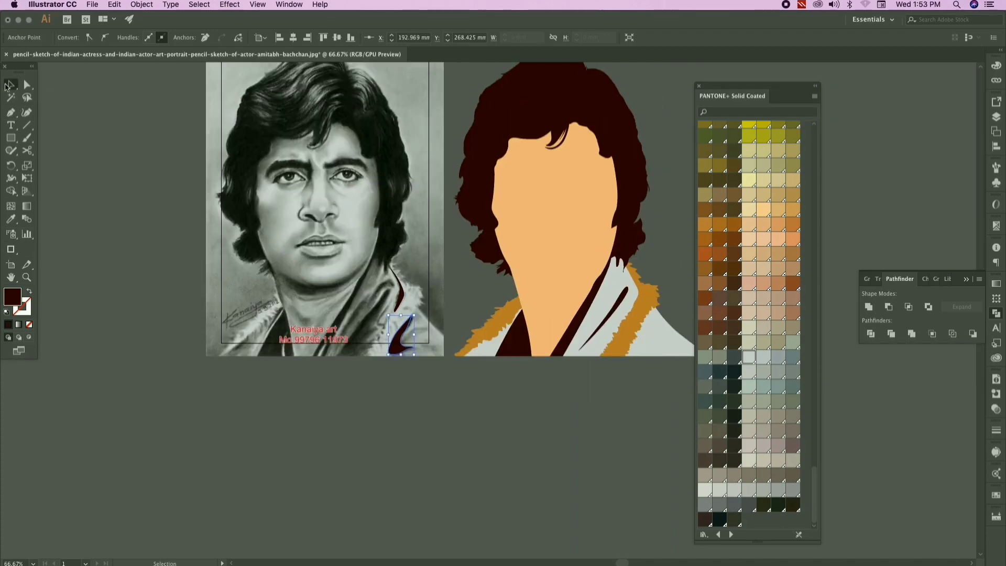
{"action": "left_click_drag", "start_coordinate": [376, 276], "coordinate": [345, 369]}
{"action": "key", "text": "shift+Right"}
{"action": "key", "text": "shift+Right"}
Step: Adjust the stacking order of the right fur collar and the dark shoulder shadow, and deselect them
{"action": "left_click", "coordinate": [518, 294]}
{"action": "scroll", "coordinate": [541, 356], "scroll_direction": "up", "scroll_amount": 1}
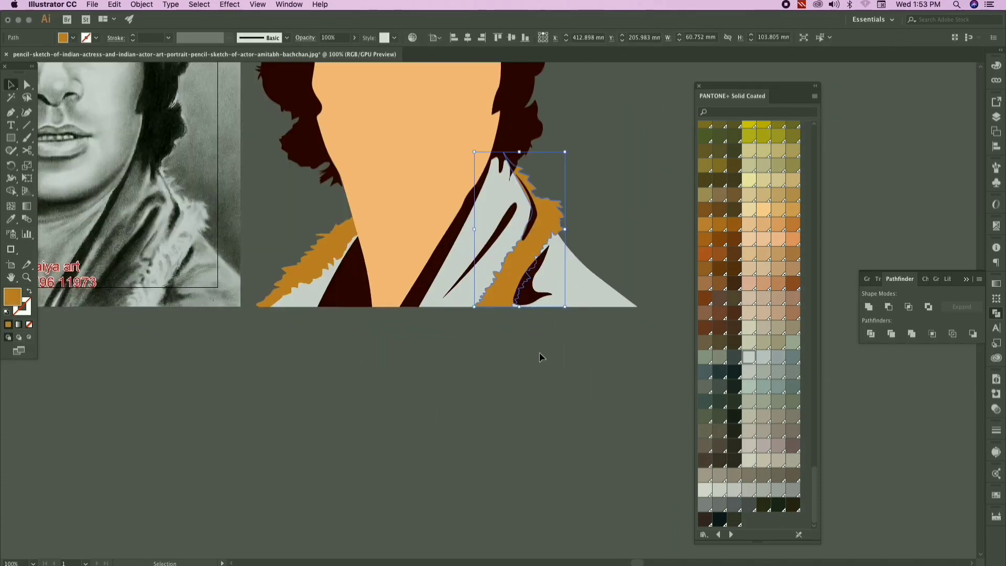
{"action": "left_click", "coordinate": [532, 294]}
{"action": "scroll", "coordinate": [532, 295], "scroll_direction": "up", "scroll_amount": 1}
{"action": "key", "text": "super+["}
{"action": "key", "text": "super+]"}
{"action": "left_click", "coordinate": [627, 395]}
Step: Trace the feathered shadow along the inner edge of the sketch's left fur collar as a closed path with no fill
{"action": "scroll", "coordinate": [628, 395], "scroll_direction": "down", "scroll_amount": 3}
{"action": "left_click_drag", "start_coordinate": [512, 395], "coordinate": [556, 406]}
{"action": "scroll", "coordinate": [365, 394], "scroll_direction": "up", "scroll_amount": 3}
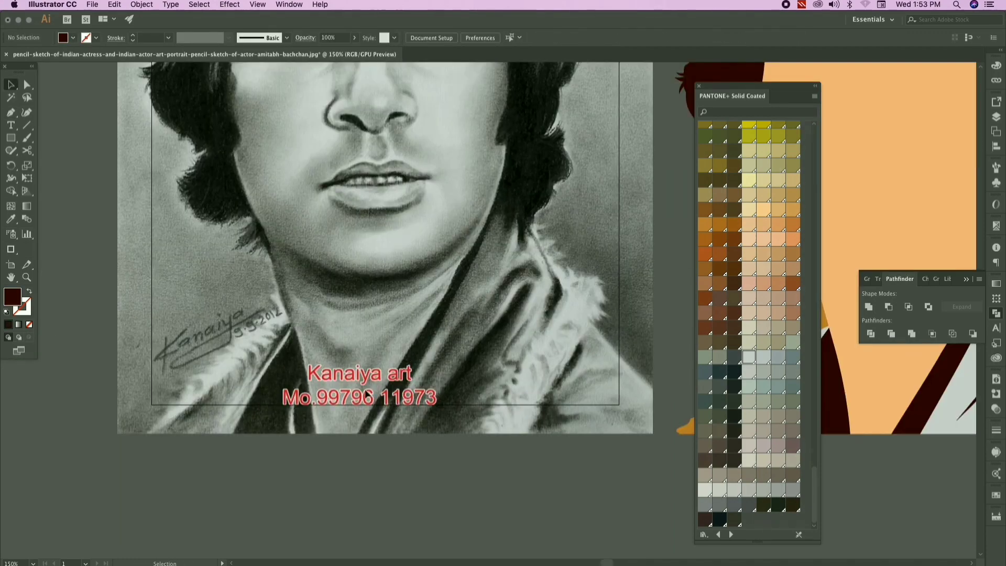
{"action": "scroll", "coordinate": [365, 394], "scroll_direction": "down", "scroll_amount": 2}
{"action": "key", "text": "p"}
{"action": "scroll", "coordinate": [247, 290], "scroll_direction": "up", "scroll_amount": 3}
{"action": "left_click", "coordinate": [291, 265]}
{"action": "left_click", "coordinate": [213, 377]}
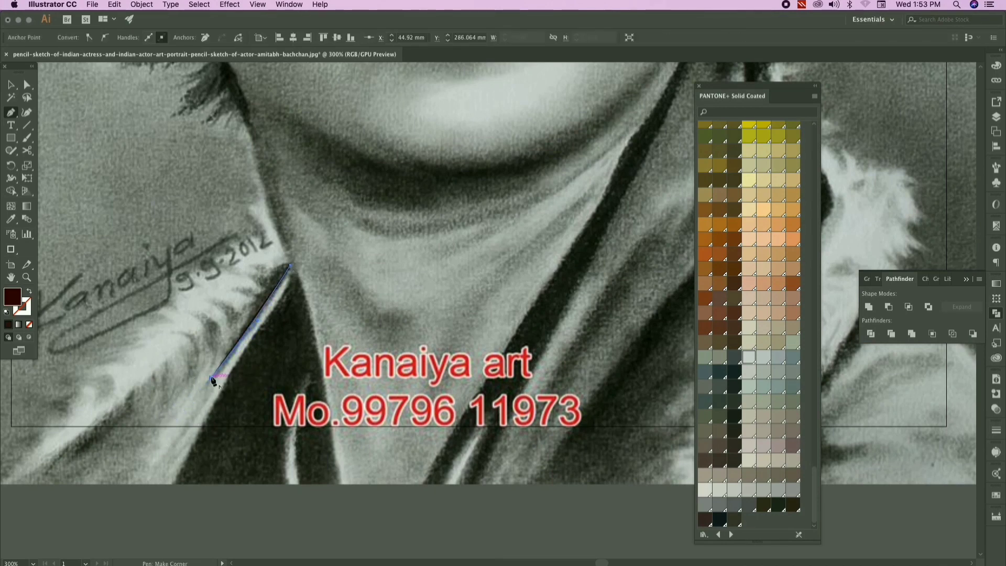
{"action": "left_click", "coordinate": [203, 298]}
{"action": "key", "text": "slash"}
{"action": "left_click_drag", "start_coordinate": [240, 311], "coordinate": [246, 320]}
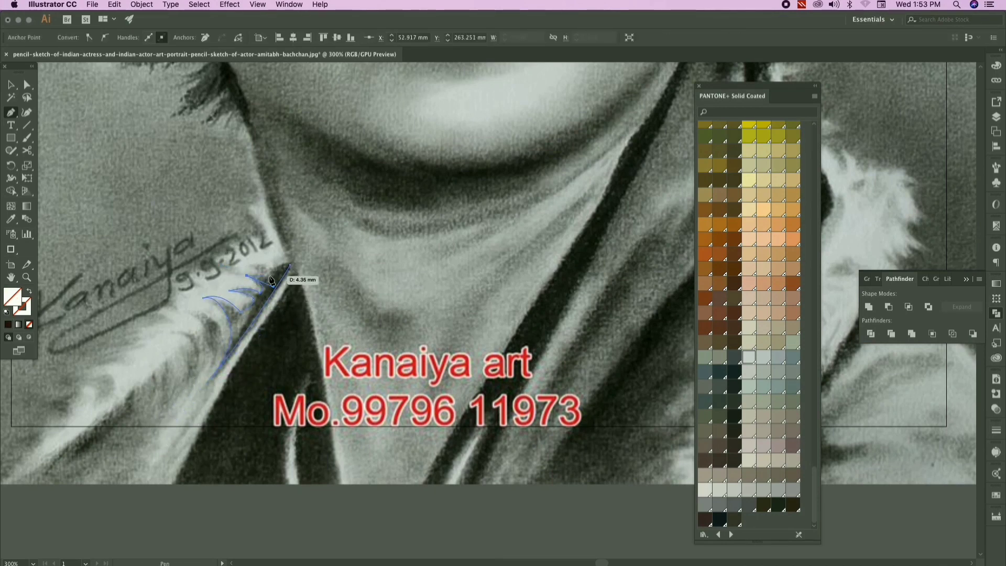
{"action": "left_click", "coordinate": [291, 266]}
Step: Place the feathered shadow on the portrait's left side and fill it with the sampled dark brown
{"action": "scroll", "coordinate": [297, 263], "scroll_direction": "down", "scroll_amount": 2}
{"action": "left_click_drag", "start_coordinate": [287, 319], "coordinate": [216, 261]}
{"action": "key", "text": "v"}
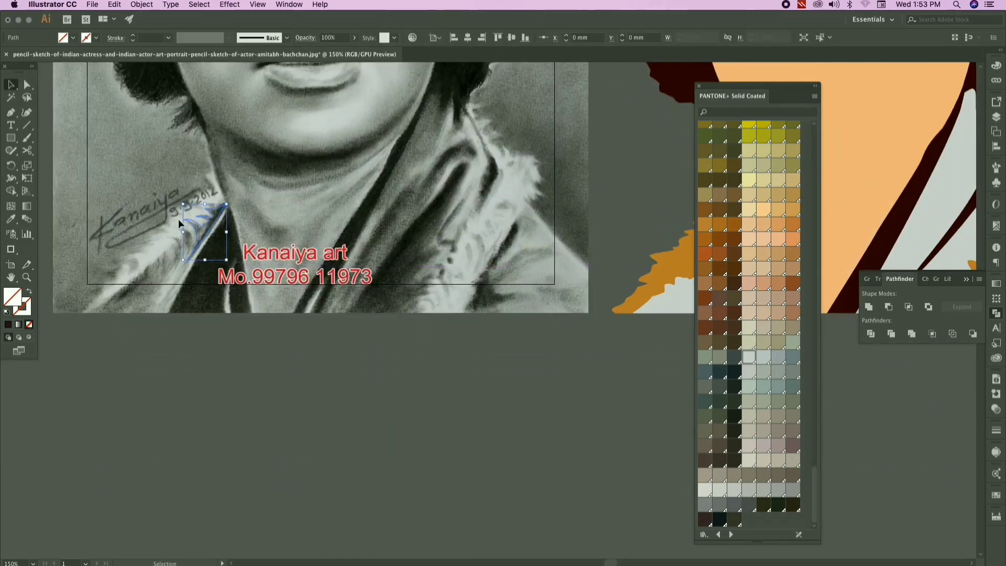
{"action": "left_click_drag", "start_coordinate": [184, 223], "coordinate": [719, 223]}
{"action": "left_click_drag", "start_coordinate": [590, 269], "coordinate": [219, 320]}
{"action": "key", "text": "i"}
{"action": "left_click", "coordinate": [517, 360]}
{"action": "key", "text": "v"}
Step: Reposition the feathered shadow on the upper end of the left fur collar, next to the neck
{"action": "left_click_drag", "start_coordinate": [316, 450], "coordinate": [494, 378]}
{"action": "scroll", "coordinate": [558, 394], "scroll_direction": "down", "scroll_amount": 1}
{"action": "scroll", "coordinate": [529, 267], "scroll_direction": "up", "scroll_amount": 5}
{"action": "left_click_drag", "start_coordinate": [529, 267], "coordinate": [377, 276]}
{"action": "left_click_drag", "start_coordinate": [467, 152], "coordinate": [456, 171]}
{"action": "key", "text": "super+minus"}
{"action": "key", "text": "super+minus"}
{"action": "key", "text": "super+minus"}
{"action": "key", "text": "super+minus"}
{"action": "key", "text": "super+equal"}
{"action": "key", "text": "super+equal"}
{"action": "left_click_drag", "start_coordinate": [372, 256], "coordinate": [361, 236]}
Step: Fine-tune how the feathered shadow sits inside the left fur collar and deselect it
{"action": "left_click_drag", "start_coordinate": [425, 187], "coordinate": [428, 191]}
{"action": "left_click", "coordinate": [266, 166]}
{"action": "left_click_drag", "start_coordinate": [354, 270], "coordinate": [354, 270]}
{"action": "scroll", "coordinate": [335, 168], "scroll_direction": "down", "scroll_amount": 3}
{"action": "left_click_drag", "start_coordinate": [346, 193], "coordinate": [440, 233]}
{"action": "scroll", "coordinate": [440, 234], "scroll_direction": "up", "scroll_amount": 3}
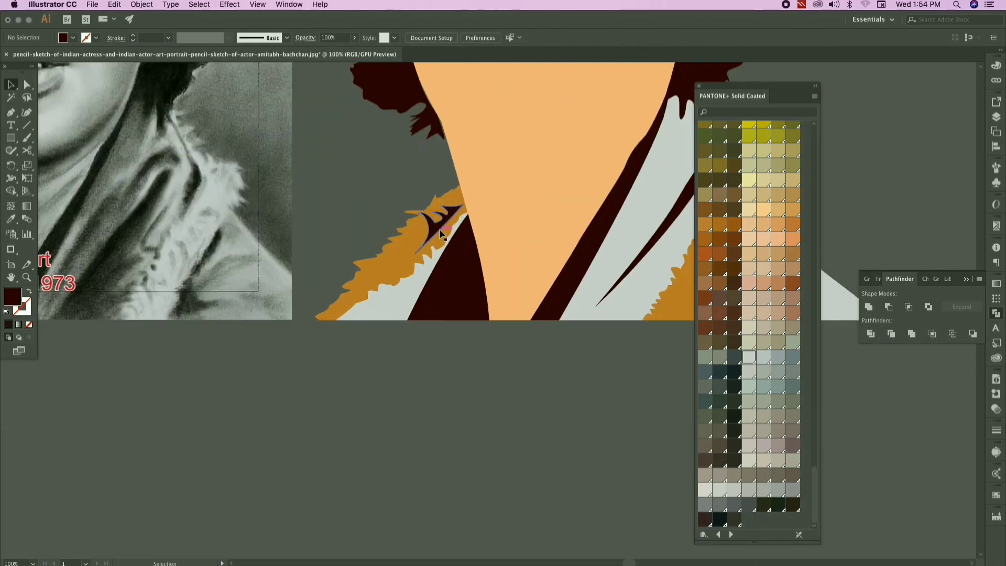
{"action": "key", "text": "a"}
{"action": "scroll", "coordinate": [432, 229], "scroll_direction": "up", "scroll_amount": 3}
{"action": "key", "text": "super+1"}
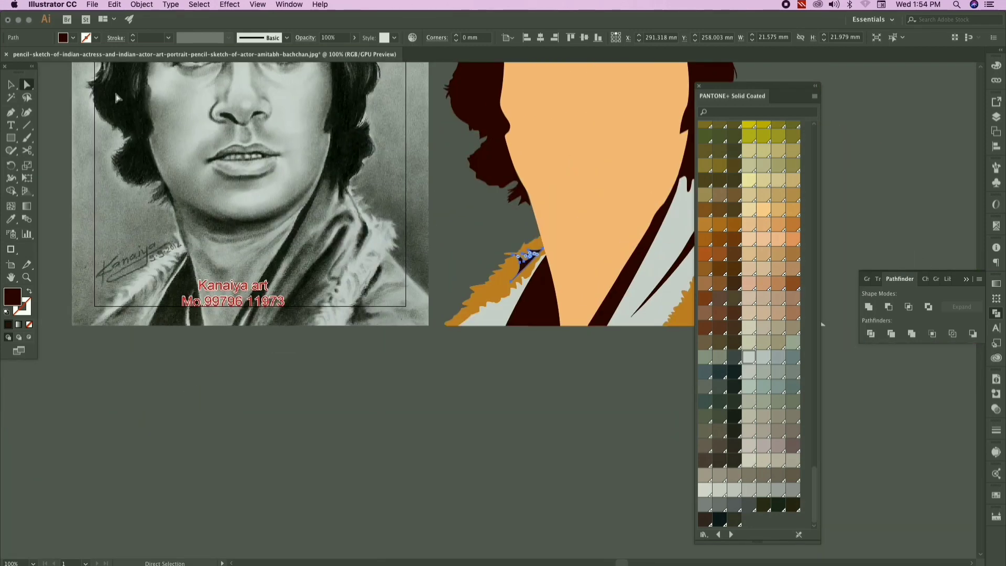
{"action": "key", "text": "v"}
{"action": "left_click", "coordinate": [207, 330]}
Step: Trace two thin slivers on the sketch, one inside the left collar's dark area and one along the lower right collar beside the neck
{"action": "key", "text": "super+equal"}
{"action": "key", "text": "super+equal"}
{"action": "scroll", "coordinate": [198, 440], "scroll_direction": "left", "scroll_amount": 5}
{"action": "scroll", "coordinate": [199, 441], "scroll_direction": "up", "scroll_amount": 2}
{"action": "left_click_drag", "start_coordinate": [212, 445], "coordinate": [215, 462]}
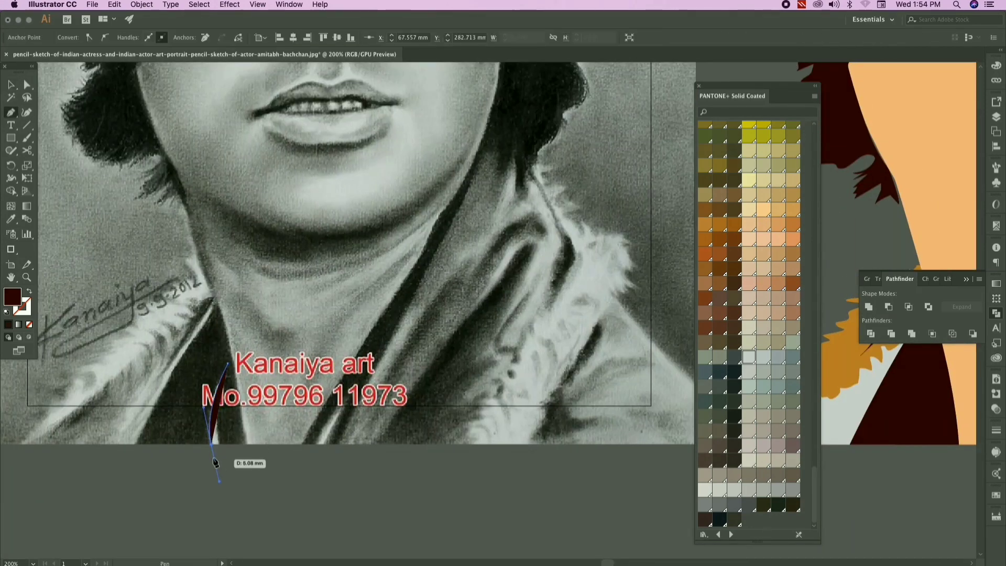
{"action": "scroll", "coordinate": [250, 311], "scroll_direction": "down", "scroll_amount": 2}
{"action": "scroll", "coordinate": [250, 310], "scroll_direction": "right", "scroll_amount": 1}
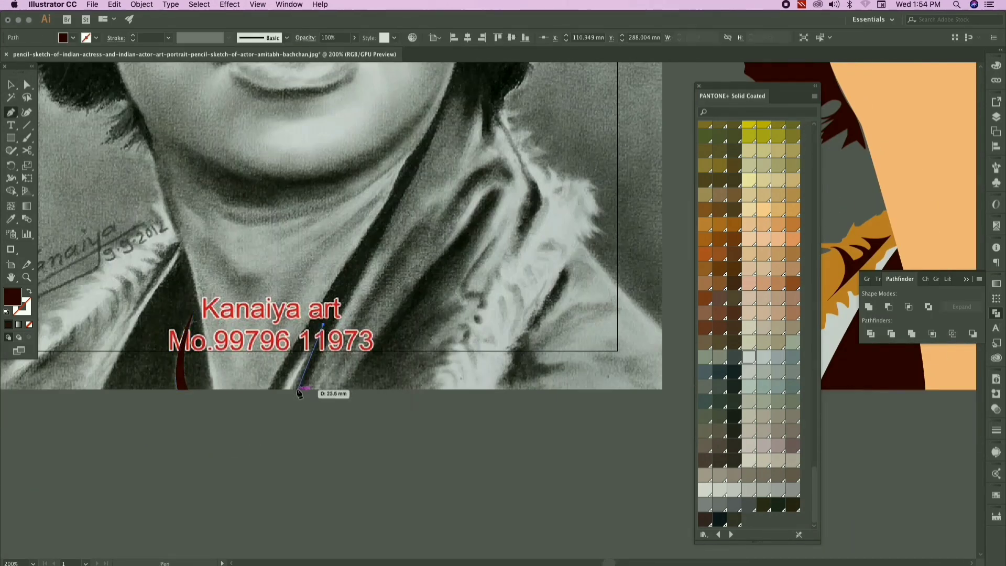
{"action": "left_click_drag", "start_coordinate": [295, 389], "coordinate": [259, 328]}
Step: Place the two collar slivers on the portrait, fill them with light grey and deselect them
{"action": "key", "text": "super+minus"}
{"action": "key", "text": "super+minus"}
{"action": "key", "text": "super+minus"}
{"action": "key", "text": "v"}
{"action": "scroll", "coordinate": [240, 415], "scroll_direction": "right", "scroll_amount": 5}
{"action": "key", "text": "super+d"}
{"action": "double_click", "coordinate": [18, 298]}
{"action": "left_click", "coordinate": [561, 184]}
{"action": "key", "text": "Return"}
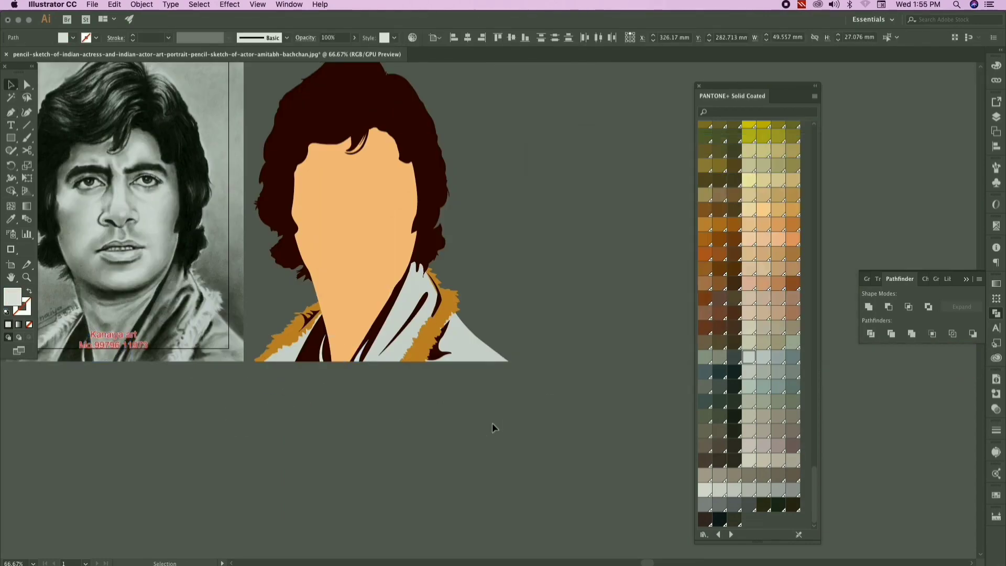
{"action": "left_click", "coordinate": [492, 423]}
Step: Try a grey fill on both fur collars of the portrait, then undo it
{"action": "scroll", "coordinate": [472, 404], "scroll_direction": "down", "scroll_amount": 2}
{"action": "scroll", "coordinate": [430, 375], "scroll_direction": "up", "scroll_amount": 3}
{"action": "scroll", "coordinate": [424, 375], "scroll_direction": "down", "scroll_amount": 1}
{"action": "left_click_drag", "start_coordinate": [435, 382], "coordinate": [424, 336]}
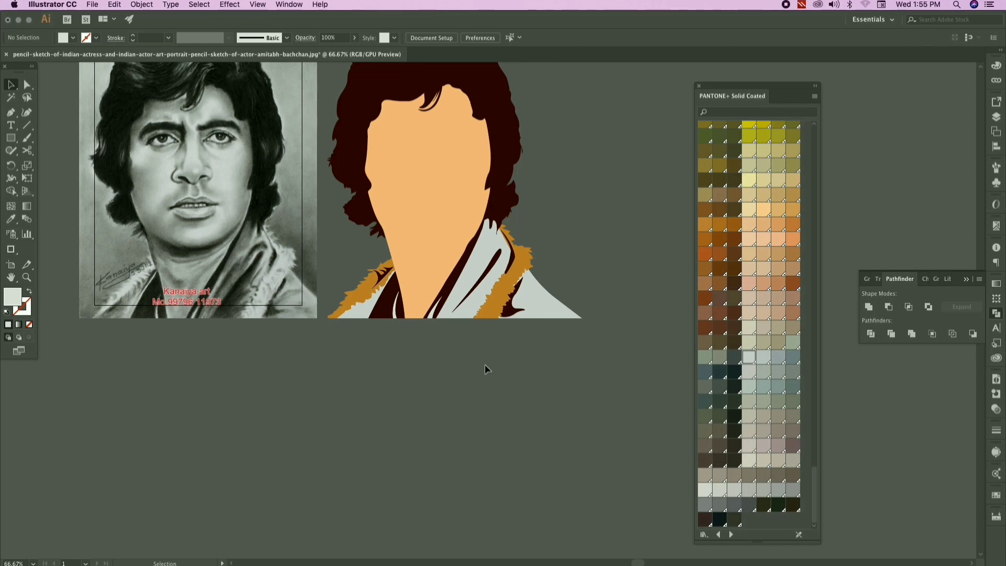
{"action": "left_click", "coordinate": [500, 298]}
{"action": "left_click", "coordinate": [365, 294], "text": "shift"}
{"action": "scroll", "coordinate": [365, 294], "scroll_direction": "up", "scroll_amount": 1}
{"action": "scroll", "coordinate": [365, 294], "scroll_direction": "down", "scroll_amount": 1}
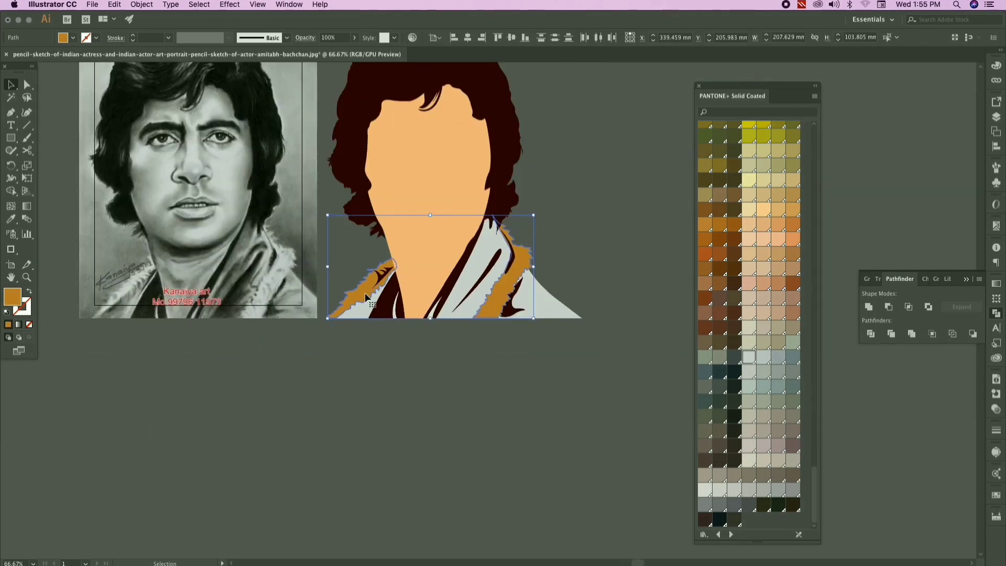
{"action": "double_click", "coordinate": [12, 296]}
{"action": "left_click", "coordinate": [796, 177]}
{"action": "left_click", "coordinate": [590, 384]}
{"action": "scroll", "coordinate": [590, 385], "scroll_direction": "up", "scroll_amount": 1}
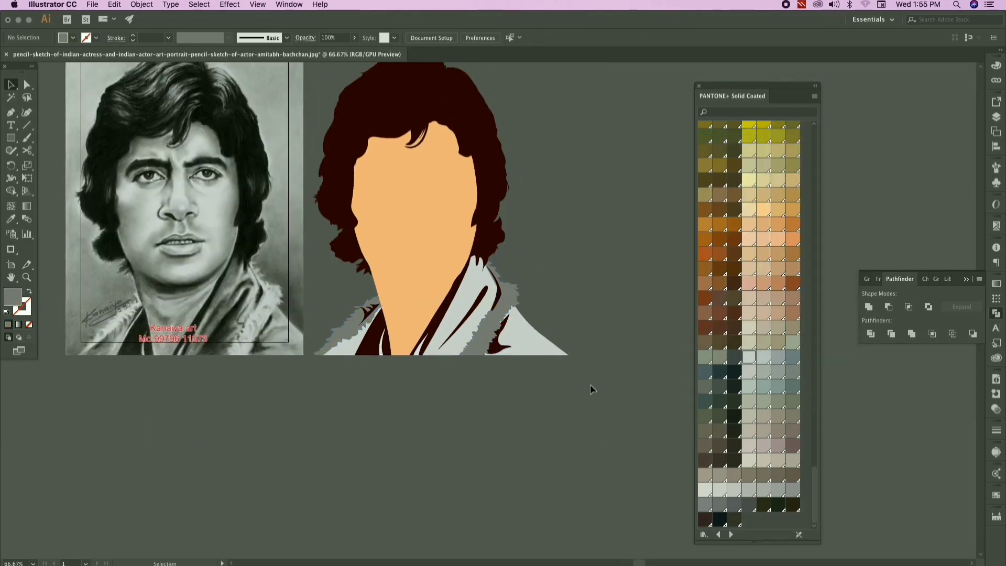
{"action": "scroll", "coordinate": [647, 244], "scroll_direction": "down", "scroll_amount": 2}
{"action": "key", "text": "super+z"}
Step: Trace the crescent shadow beneath the sketch's chin, about 92 by 36 mm, as a closed path with no fill
{"action": "key", "text": "super+minus"}
{"action": "scroll", "coordinate": [409, 356], "scroll_direction": "up", "scroll_amount": 3}
{"action": "scroll", "coordinate": [345, 347], "scroll_direction": "up", "scroll_amount": 2}
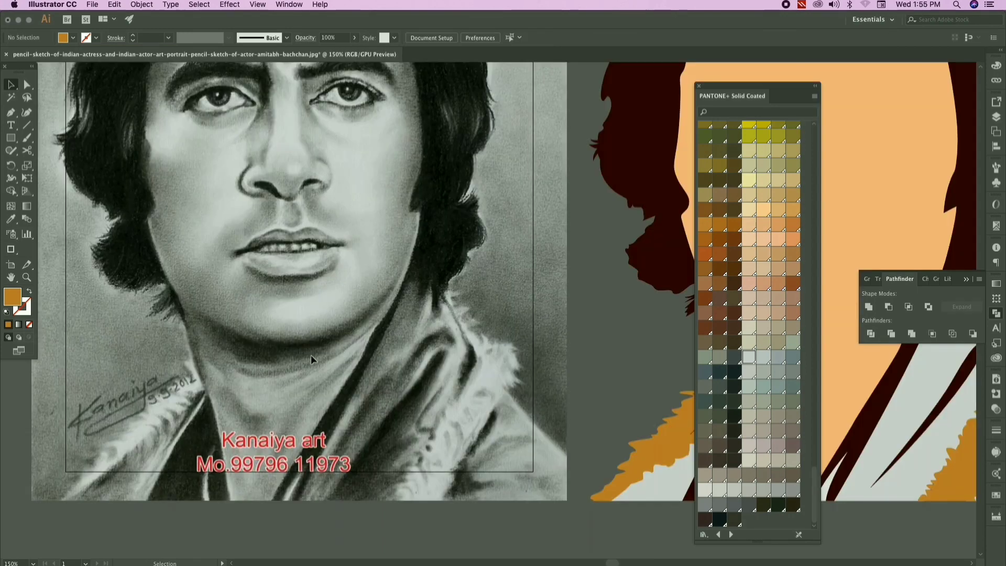
{"action": "key", "text": "p"}
{"action": "left_click", "coordinate": [164, 308]}
{"action": "left_click_drag", "start_coordinate": [369, 281], "coordinate": [350, 370]}
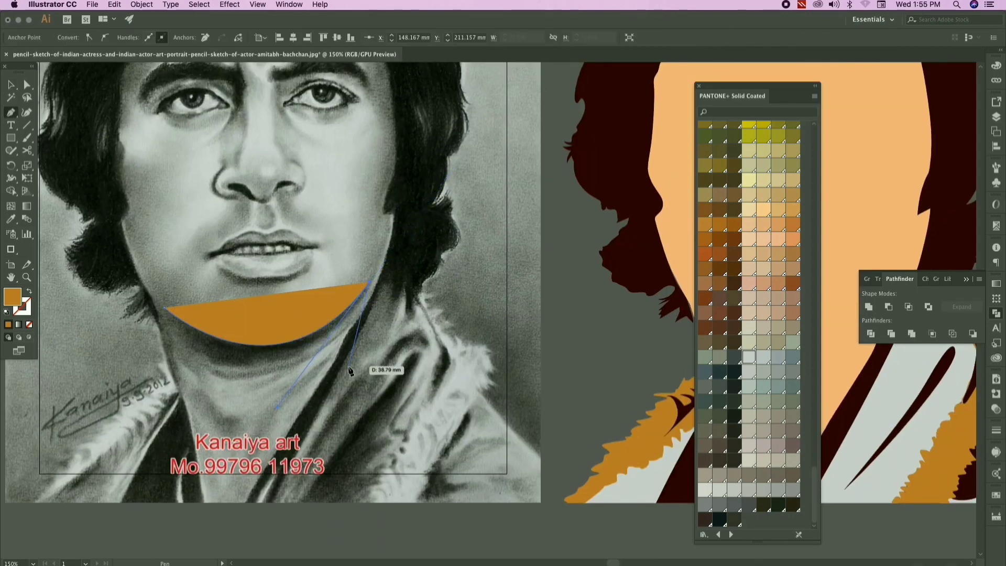
{"action": "scroll", "coordinate": [167, 311], "scroll_direction": "down", "scroll_amount": 1}
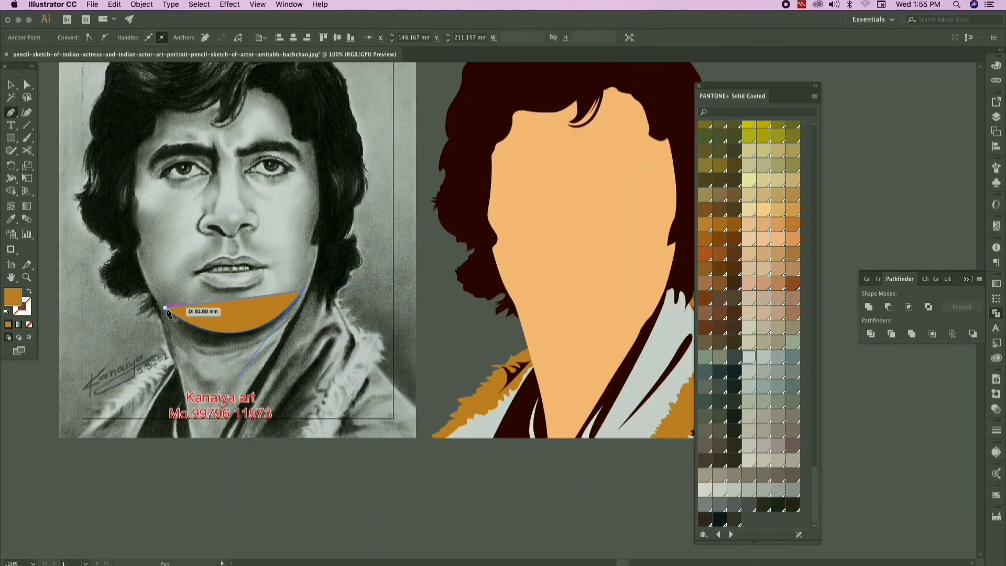
{"action": "left_click_drag", "start_coordinate": [99, 220], "coordinate": [112, 216]}
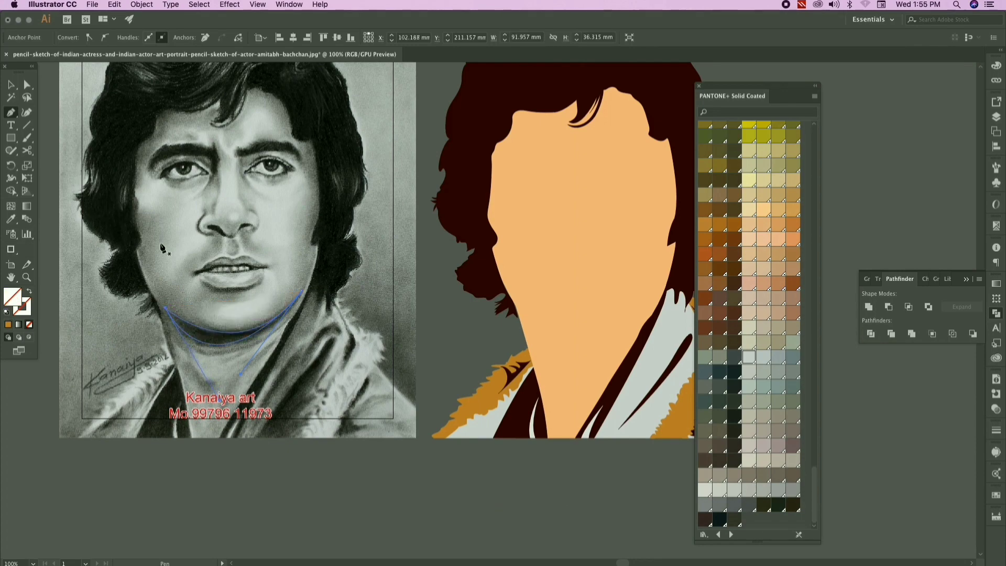
{"action": "scroll", "coordinate": [229, 340], "scroll_direction": "up", "scroll_amount": 3}
{"action": "left_click_drag", "start_coordinate": [94, 251], "coordinate": [194, 243]}
Step: Place the chin shadow under the portrait's jaw, fill it with the sampled dark brown and deselect it
{"action": "key", "text": "v"}
{"action": "scroll", "coordinate": [366, 266], "scroll_direction": "down", "scroll_amount": 3}
{"action": "scroll", "coordinate": [221, 280], "scroll_direction": "up", "scroll_amount": 1}
{"action": "left_click_drag", "start_coordinate": [362, 283], "coordinate": [177, 289]}
{"action": "scroll", "coordinate": [222, 282], "scroll_direction": "down", "scroll_amount": 1}
{"action": "left_click_drag", "start_coordinate": [197, 318], "coordinate": [291, 279]}
{"action": "key", "text": "shift+Right"}
{"action": "key", "text": "shift+Right"}
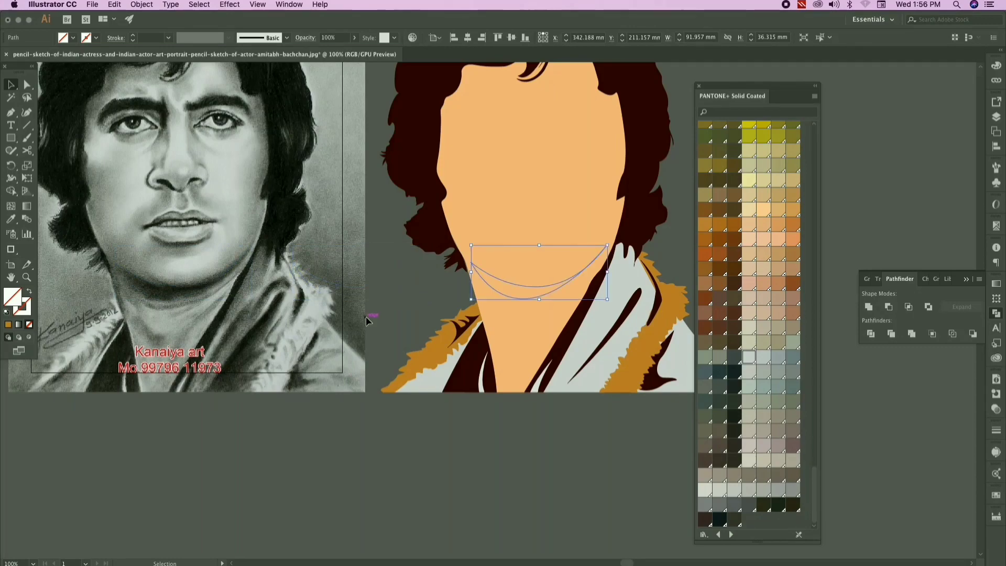
{"action": "key", "text": "i"}
{"action": "left_click", "coordinate": [595, 280]}
{"action": "key", "text": "v"}
{"action": "scroll", "coordinate": [277, 280], "scroll_direction": "down", "scroll_amount": 1}
{"action": "left_click", "coordinate": [279, 280]}
Step: Trace the curved neck crease just below the sketch's chin shadow as a closed path with no fill
{"action": "scroll", "coordinate": [194, 256], "scroll_direction": "up", "scroll_amount": 2}
{"action": "left_click_drag", "start_coordinate": [206, 342], "coordinate": [204, 319]}
{"action": "key", "text": "p"}
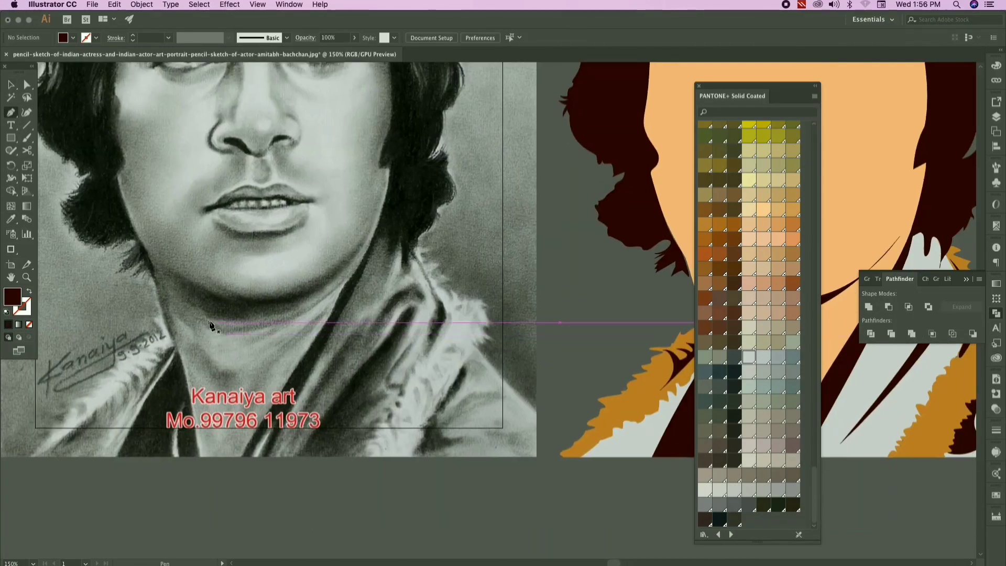
{"action": "scroll", "coordinate": [210, 323], "scroll_direction": "up", "scroll_amount": 2}
{"action": "left_click", "coordinate": [480, 235]}
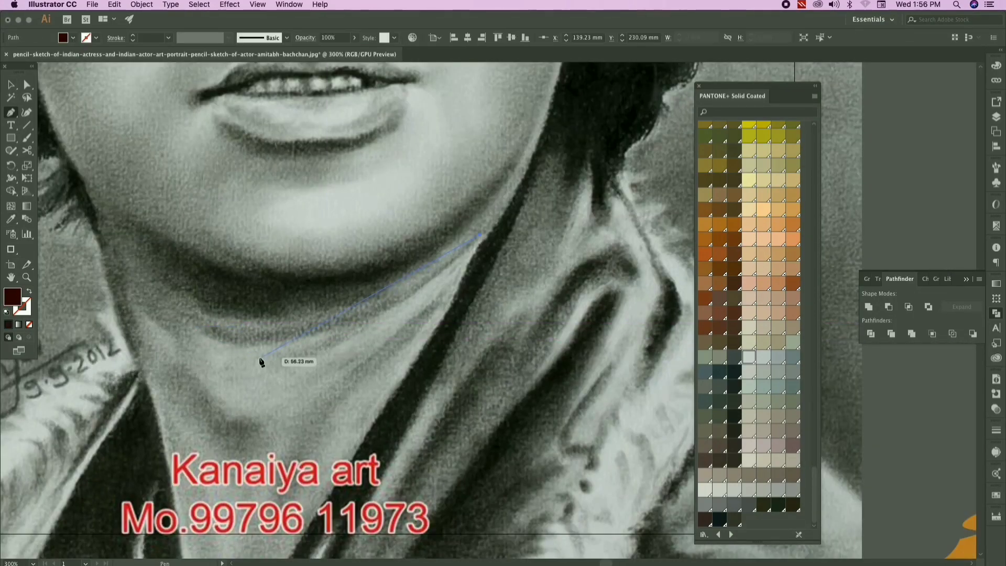
{"action": "left_click_drag", "start_coordinate": [219, 327], "coordinate": [252, 312]}
{"action": "key", "text": "/"}
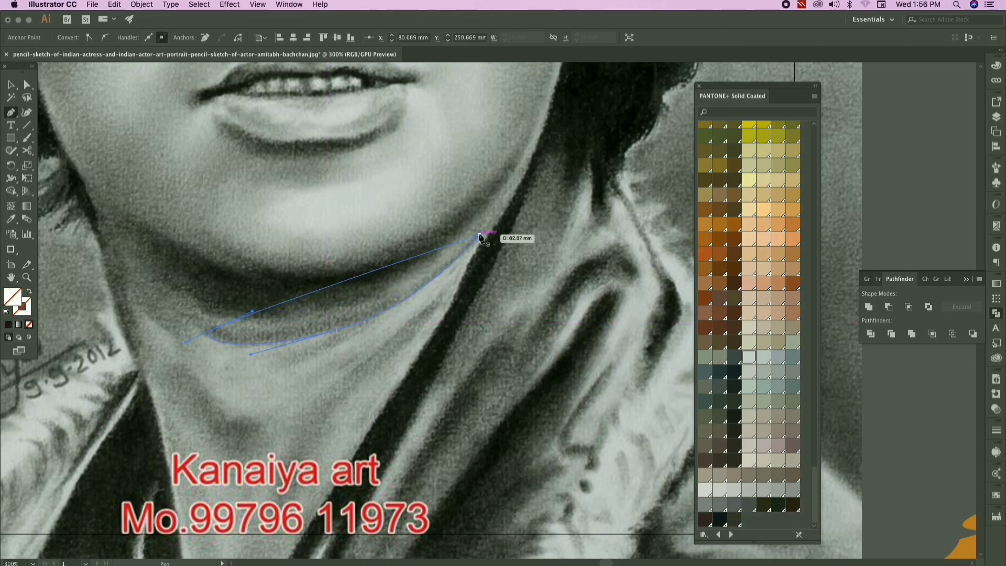
{"action": "scroll", "coordinate": [180, 378], "scroll_direction": "up", "scroll_amount": 1}
{"action": "scroll", "coordinate": [268, 323], "scroll_direction": "down", "scroll_amount": 3}
Step: Place the neck crease below the portrait's chin shadow, fill it with the sampled dark brown and deselect it
{"action": "key", "text": "v"}
{"action": "scroll", "coordinate": [275, 353], "scroll_direction": "right", "scroll_amount": 2}
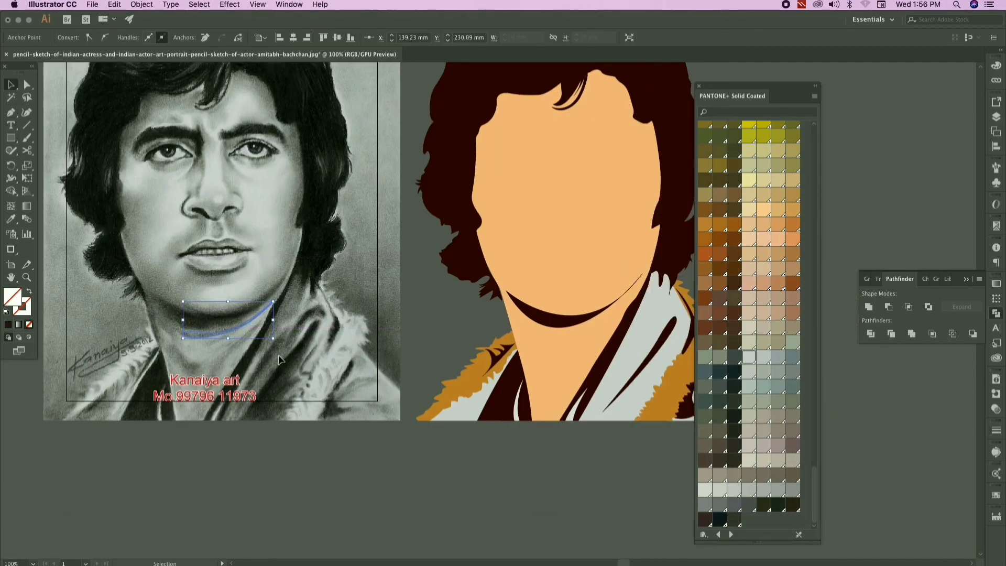
{"action": "left_click_drag", "start_coordinate": [229, 317], "coordinate": [586, 318]}
{"action": "key", "text": "i"}
{"action": "left_click", "coordinate": [543, 315]}
{"action": "left_click", "coordinate": [11, 85]}
{"action": "left_click", "coordinate": [373, 366]}
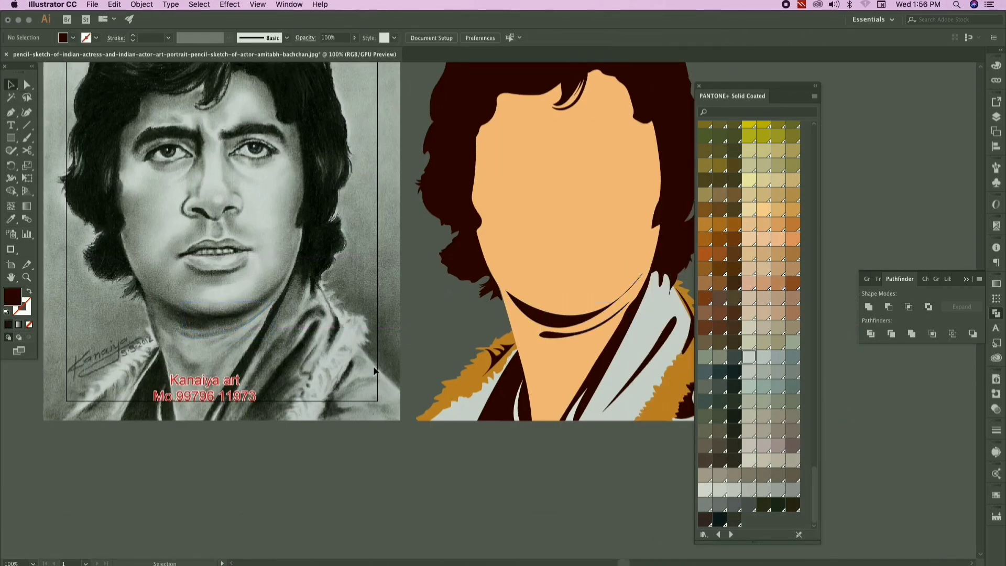
Step: Trace the small hooked shadow on the neck's left side, about 21 by 20 mm, in dark brown and place it on the portrait's neck
{"action": "scroll", "coordinate": [199, 328], "scroll_direction": "down", "scroll_amount": 2}
{"action": "scroll", "coordinate": [200, 329], "scroll_direction": "up", "scroll_amount": 2}
{"action": "key", "text": "p"}
{"action": "left_click", "coordinate": [134, 285]}
{"action": "left_click_drag", "start_coordinate": [168, 314], "coordinate": [181, 333]}
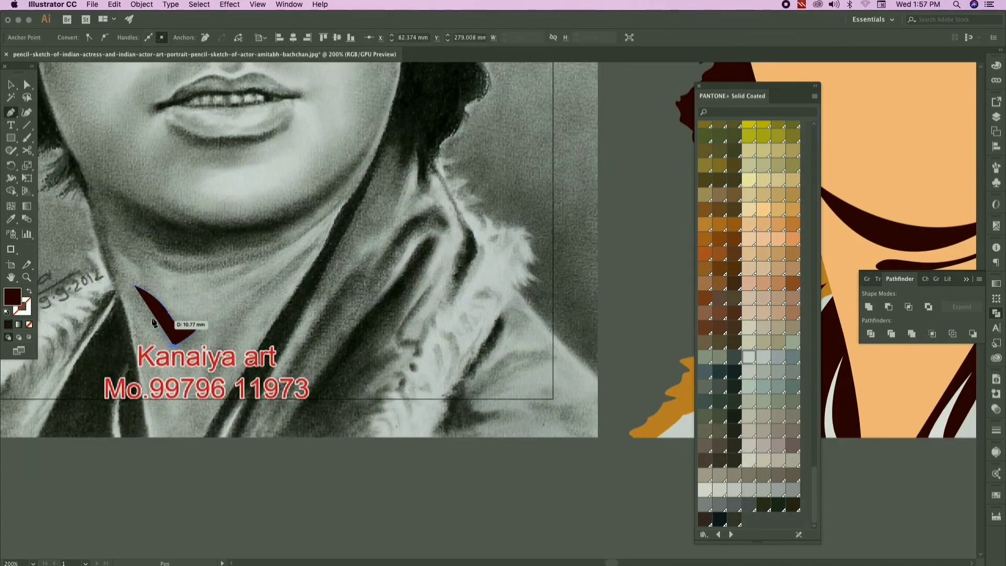
{"action": "scroll", "coordinate": [116, 268], "scroll_direction": "down", "scroll_amount": 2}
{"action": "key", "text": "v"}
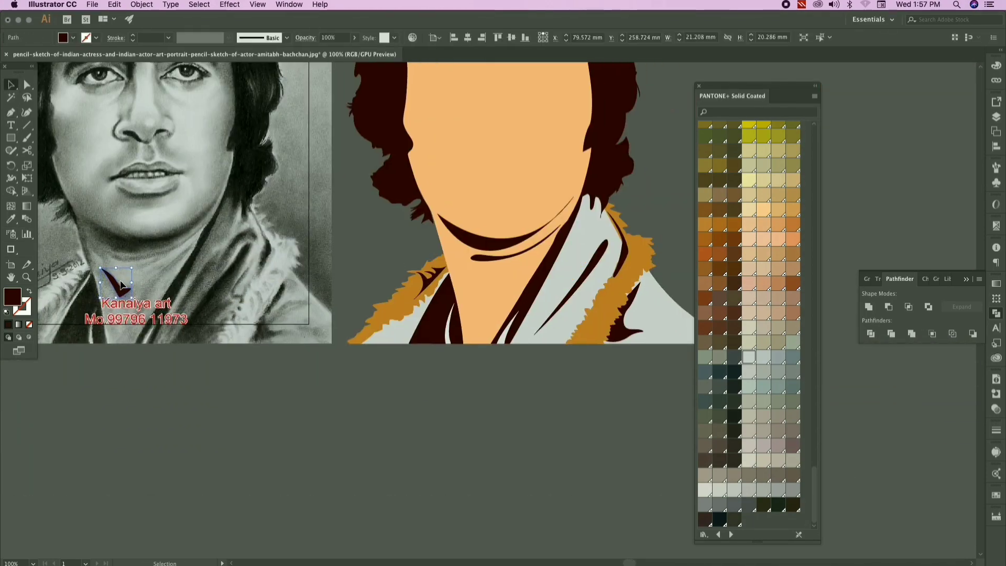
{"action": "left_click_drag", "start_coordinate": [435, 402], "coordinate": [445, 452]}
{"action": "scroll", "coordinate": [446, 450], "scroll_direction": "down", "scroll_amount": 1}
Step: Trace the slanted crease on the right side of the sketch's neck as a closed dark brown shape
{"action": "scroll", "coordinate": [288, 379], "scroll_direction": "up", "scroll_amount": 3}
{"action": "key", "text": "p"}
{"action": "left_click", "coordinate": [282, 266]}
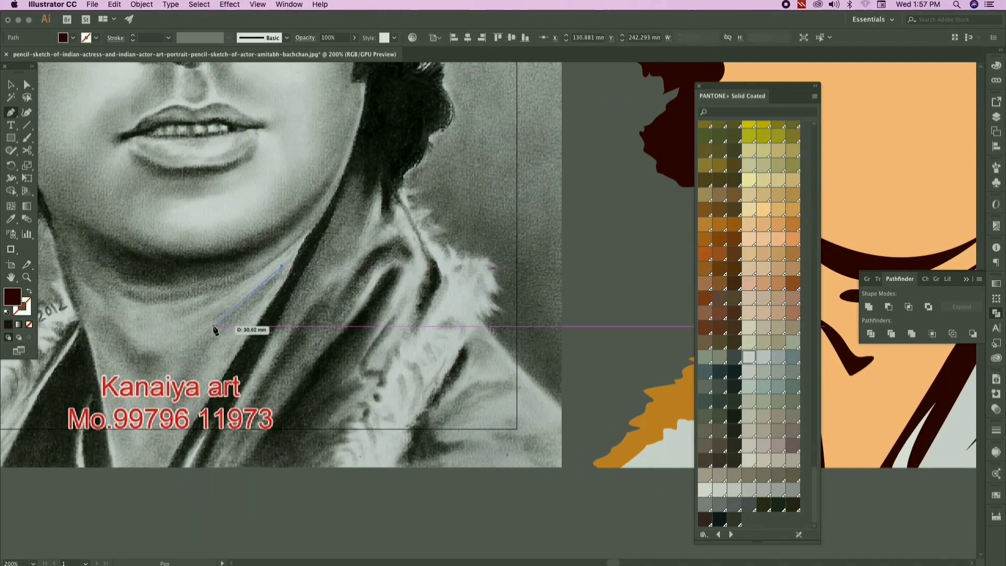
{"action": "left_click_drag", "start_coordinate": [208, 330], "coordinate": [178, 356]}
{"action": "left_click", "coordinate": [282, 266]}
Step: Place the slanted crease on the right side of the portrait's neck and deselect it
{"action": "mouse_move", "coordinate": [323, 318]}
{"action": "left_mouse_down"}
{"action": "mouse_move", "coordinate": [337, 291]}
{"action": "mouse_move", "coordinate": [652, 285]}
{"action": "left_mouse_up"}
{"action": "key", "text": "v"}
{"action": "scroll", "coordinate": [337, 291], "scroll_direction": "down", "scroll_amount": 2}
{"action": "left_click_drag", "start_coordinate": [499, 317], "coordinate": [232, 330]}
{"action": "left_click", "coordinate": [232, 331]}
Step: Trace the frown line beside the nose bridge and the upper edge of the sketch's left eyebrow to its outer end
{"action": "scroll", "coordinate": [402, 439], "scroll_direction": "down", "scroll_amount": 2}
{"action": "scroll", "coordinate": [353, 322], "scroll_direction": "up", "scroll_amount": 2}
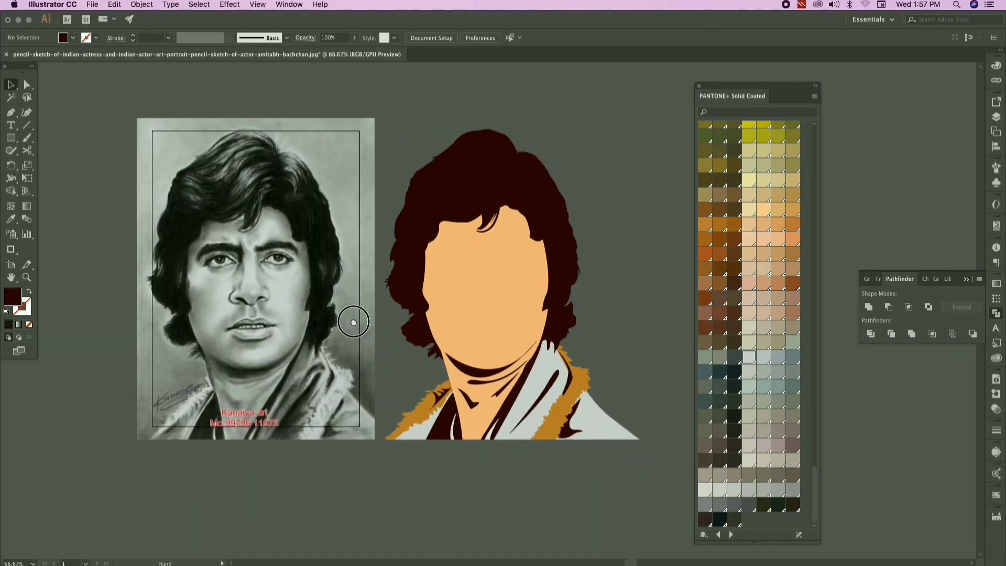
{"action": "scroll", "coordinate": [425, 318], "scroll_direction": "up", "scroll_amount": 3}
{"action": "scroll", "coordinate": [425, 319], "scroll_direction": "up", "scroll_amount": 2}
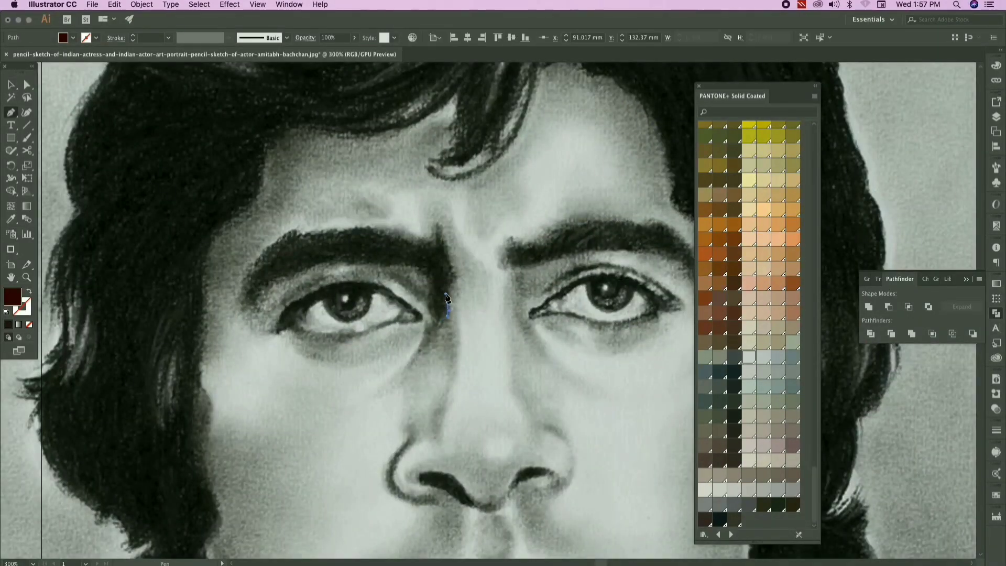
{"action": "left_click_drag", "start_coordinate": [451, 272], "coordinate": [456, 250]}
{"action": "left_click_drag", "start_coordinate": [432, 243], "coordinate": [342, 228]}
{"action": "left_click", "coordinate": [333, 240]}
{"action": "left_click_drag", "start_coordinate": [317, 251], "coordinate": [312, 257]}
{"action": "left_click", "coordinate": [301, 292]}
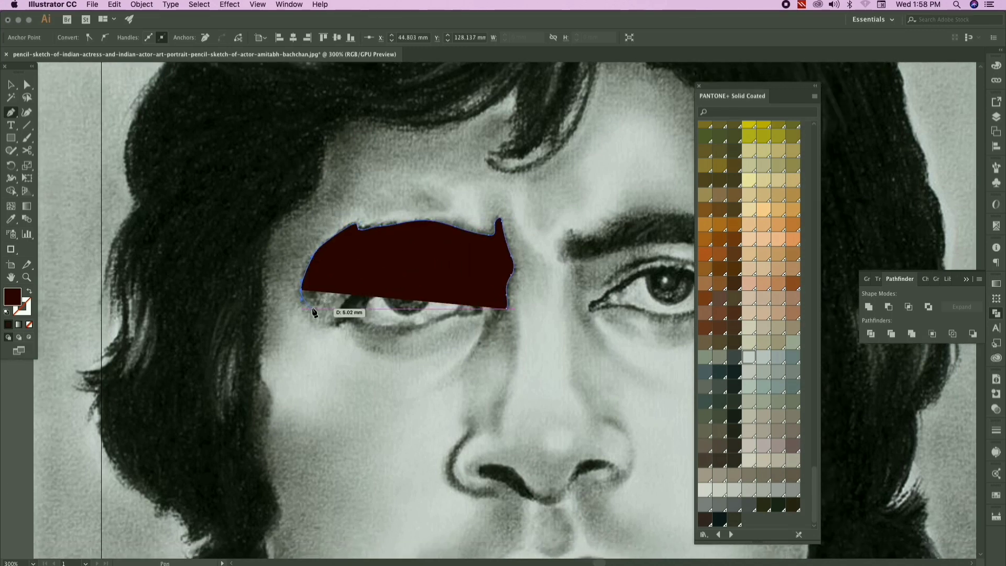
{"action": "key", "text": "super+z"}
{"action": "left_click_drag", "start_coordinate": [301, 294], "coordinate": [309, 299]}
Step: Remove the fill from the left eyebrow path and trace its lower edge back to the frown line
{"action": "key", "text": "slash"}
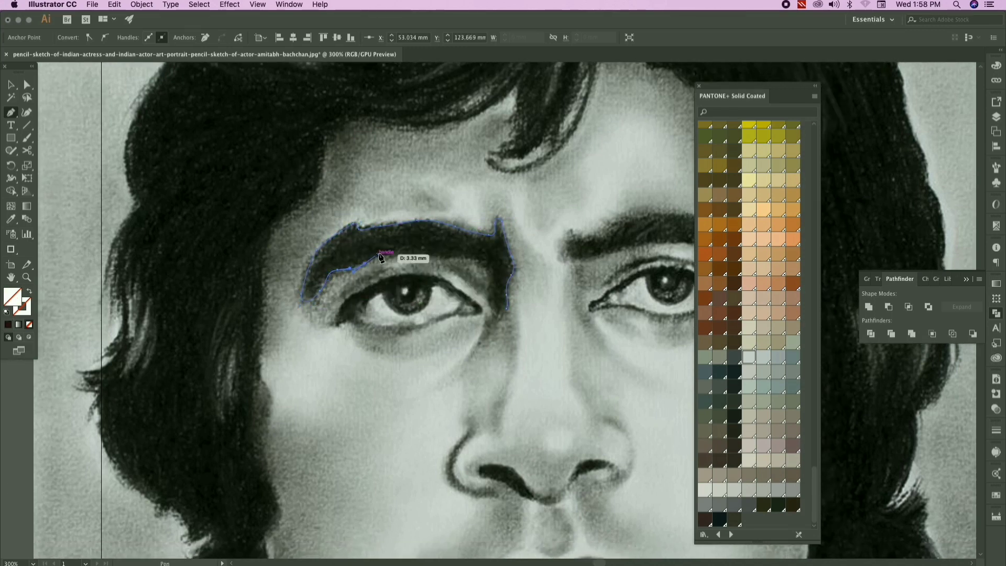
{"action": "scroll", "coordinate": [414, 257], "scroll_direction": "right", "scroll_amount": 2}
{"action": "left_click_drag", "start_coordinate": [420, 263], "coordinate": [386, 257]}
{"action": "left_click", "coordinate": [477, 295]}
Step: Trace the sketch's right eyebrow along its upper and lower edges as a closed path with no fill
{"action": "scroll", "coordinate": [440, 296], "scroll_direction": "right", "scroll_amount": 3}
{"action": "left_click", "coordinate": [372, 251]}
{"action": "left_click", "coordinate": [375, 236]}
{"action": "scroll", "coordinate": [346, 241], "scroll_direction": "right", "scroll_amount": 3}
{"action": "scroll", "coordinate": [357, 233], "scroll_direction": "right", "scroll_amount": 2}
{"action": "left_click", "coordinate": [330, 227]}
{"action": "left_click", "coordinate": [350, 230]}
{"action": "scroll", "coordinate": [373, 240], "scroll_direction": "right", "scroll_amount": 1}
{"action": "left_click", "coordinate": [365, 237]}
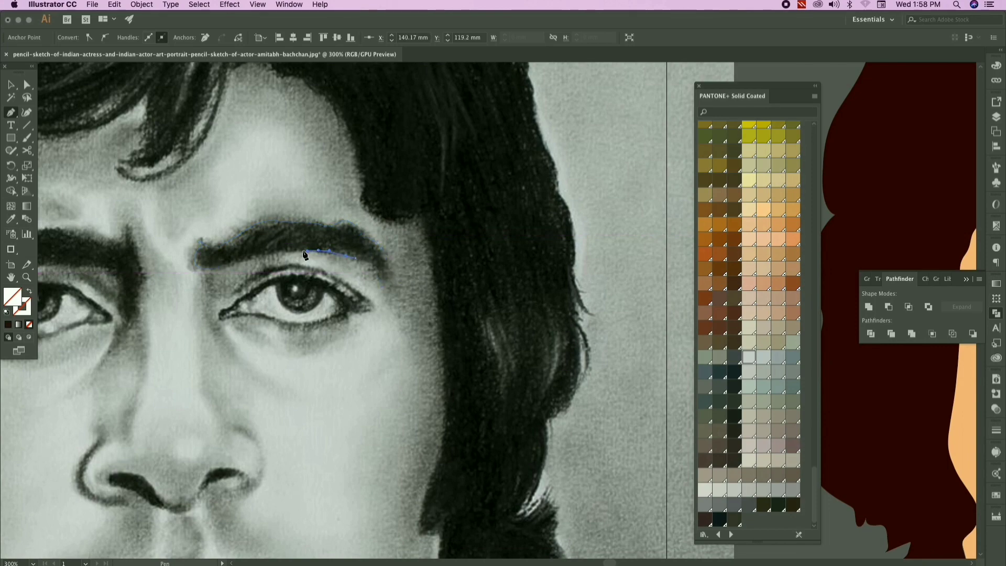
{"action": "left_click", "coordinate": [217, 266]}
Step: Select both eyebrow paths, place them on the portrait's face and fill them with the sampled dark brown
{"action": "scroll", "coordinate": [210, 269], "scroll_direction": "down", "scroll_amount": 2}
{"action": "scroll", "coordinate": [206, 269], "scroll_direction": "left", "scroll_amount": 2}
{"action": "left_click", "coordinate": [10, 85]}
{"action": "left_click_drag", "start_coordinate": [137, 231], "coordinate": [416, 264]}
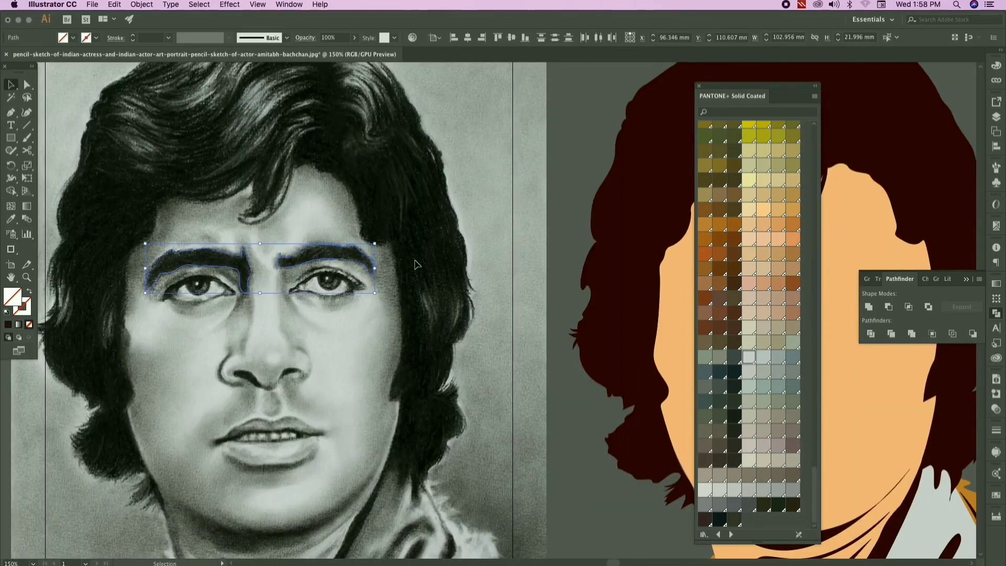
{"action": "key", "text": "i"}
{"action": "left_click", "coordinate": [613, 262]}
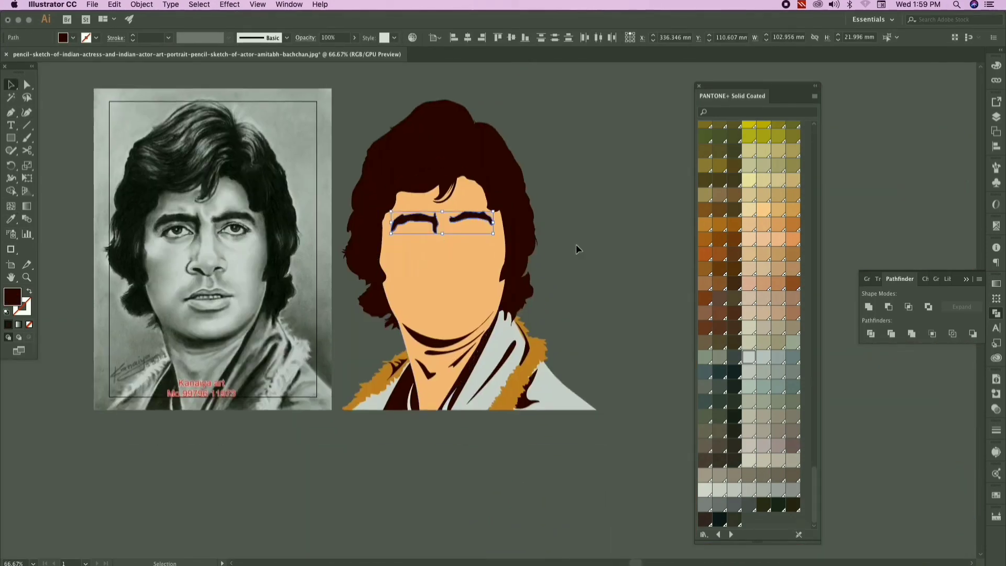
Step: Move the PANTONE+ Solid Coated swatches aside and trace the inner rim of the sketch's left eye with no fill
{"action": "left_click_drag", "start_coordinate": [764, 88], "coordinate": [824, 87]}
{"action": "scroll", "coordinate": [153, 234], "scroll_direction": "up", "scroll_amount": 5}
{"action": "scroll", "coordinate": [357, 215], "scroll_direction": "left", "scroll_amount": 1}
{"action": "key", "text": "p"}
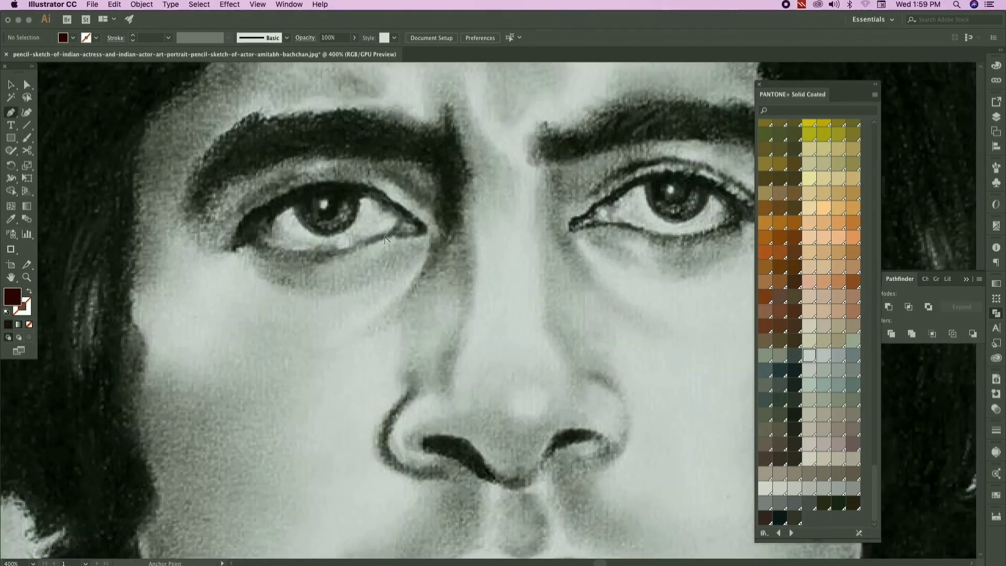
{"action": "scroll", "coordinate": [315, 212], "scroll_direction": "up", "scroll_amount": 1}
{"action": "scroll", "coordinate": [399, 236], "scroll_direction": "down", "scroll_amount": 1}
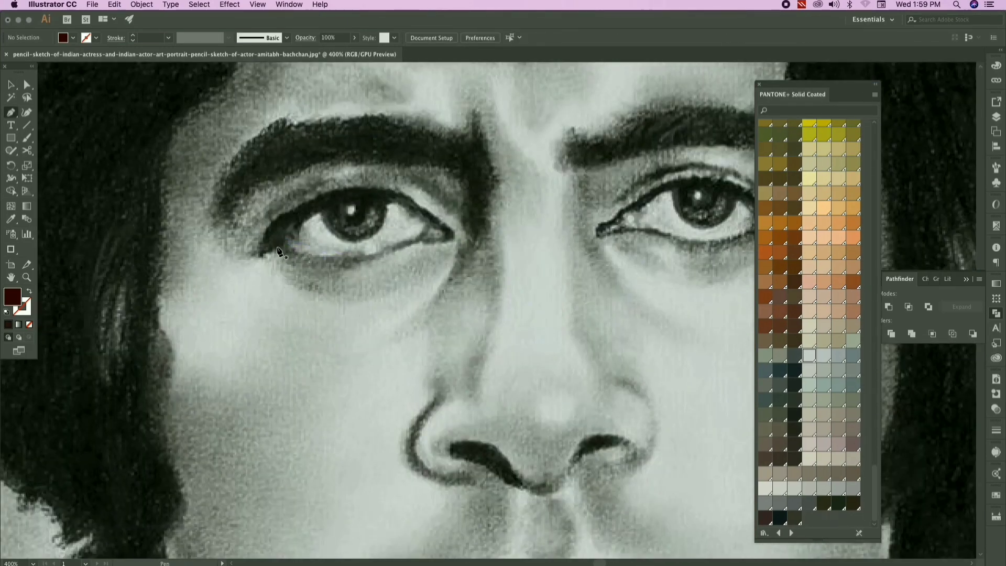
{"action": "left_click", "coordinate": [276, 247]}
{"action": "left_click_drag", "start_coordinate": [322, 208], "coordinate": [352, 193]}
{"action": "left_click_drag", "start_coordinate": [411, 206], "coordinate": [437, 224]}
{"action": "left_click", "coordinate": [433, 222]}
{"action": "key", "text": "super+z"}
{"action": "left_click", "coordinate": [411, 206]}
{"action": "left_click_drag", "start_coordinate": [446, 233], "coordinate": [445, 237]}
{"action": "key", "text": "/"}
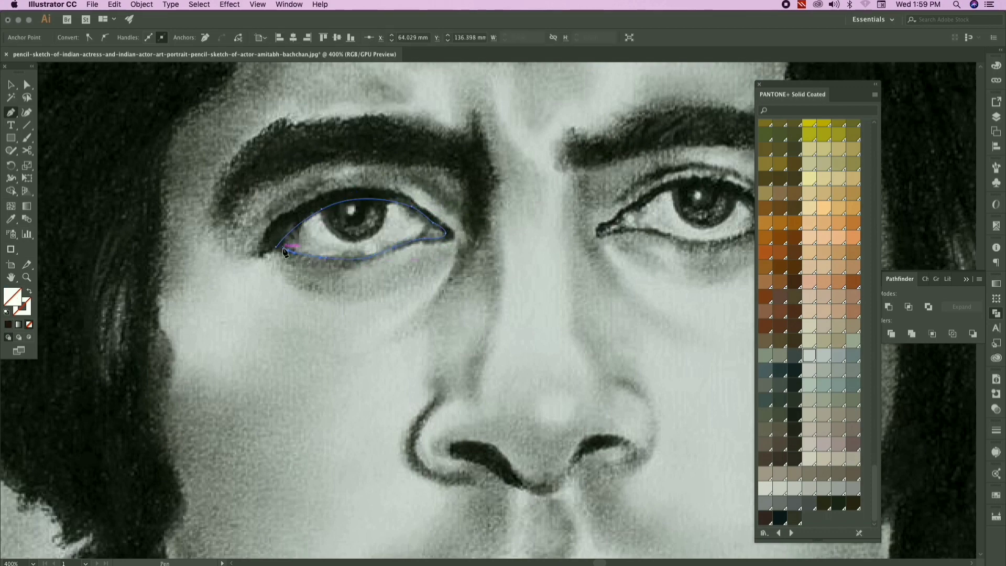
Step: Continue the left eye path around the outer edge of the lower lid, inner corner and upper lash line, and close it
{"action": "scroll", "coordinate": [284, 253], "scroll_direction": "up", "scroll_amount": 3}
{"action": "left_click", "coordinate": [272, 235]}
{"action": "left_click", "coordinate": [232, 257]}
{"action": "scroll", "coordinate": [257, 254], "scroll_direction": "down", "scroll_amount": 3}
{"action": "scroll", "coordinate": [304, 274], "scroll_direction": "up", "scroll_amount": 1}
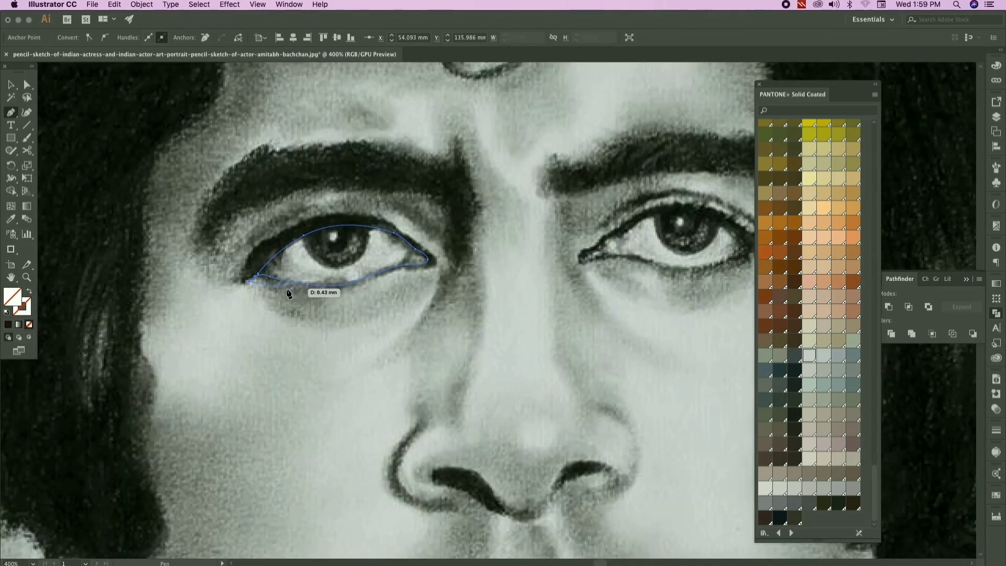
{"action": "scroll", "coordinate": [366, 293], "scroll_direction": "up", "scroll_amount": 2}
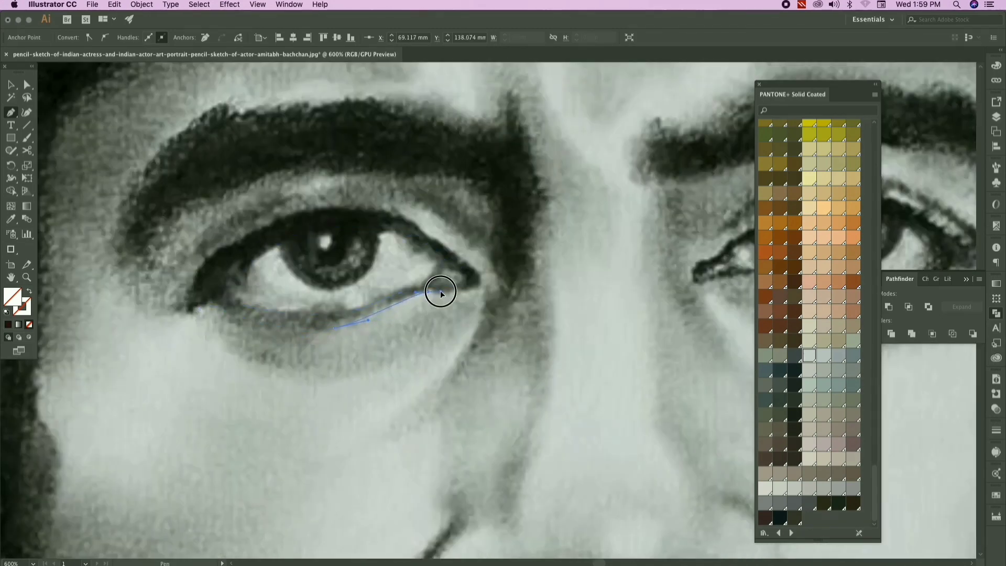
{"action": "left_click_drag", "start_coordinate": [420, 233], "coordinate": [495, 284]}
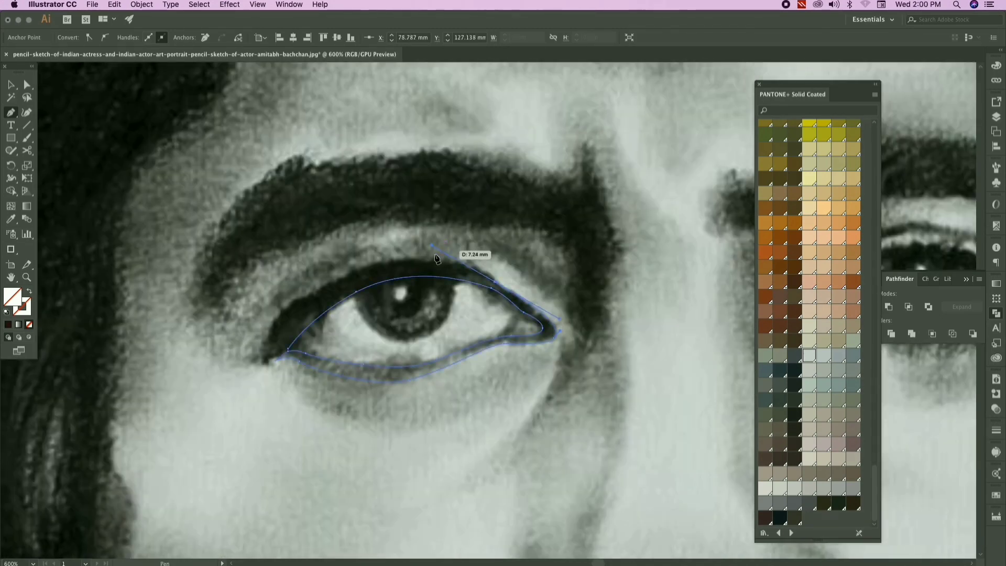
{"action": "left_click_drag", "start_coordinate": [338, 278], "coordinate": [399, 258]}
{"action": "left_click", "coordinate": [359, 280]}
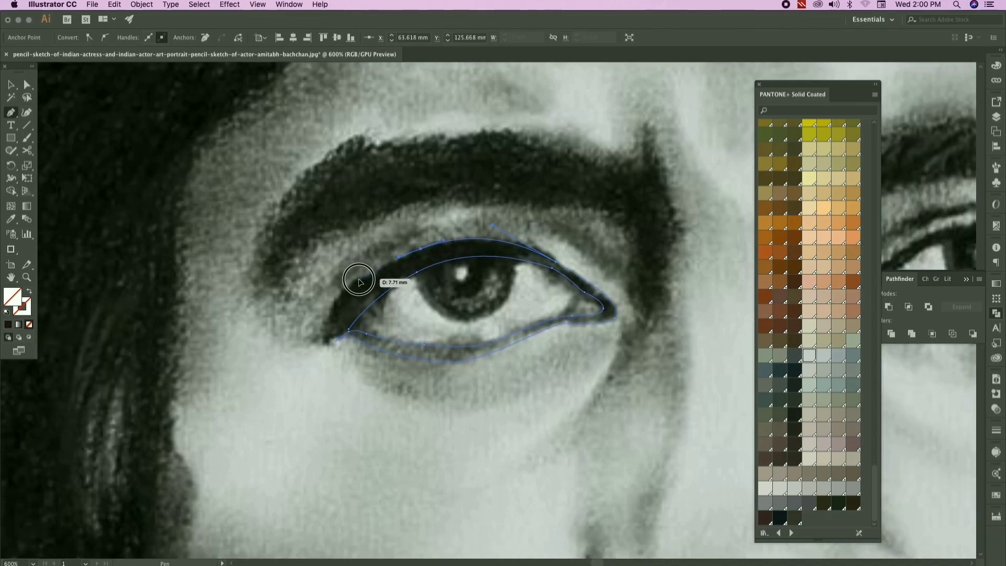
{"action": "left_click_drag", "start_coordinate": [320, 340], "coordinate": [306, 346]}
{"action": "left_click", "coordinate": [317, 340]}
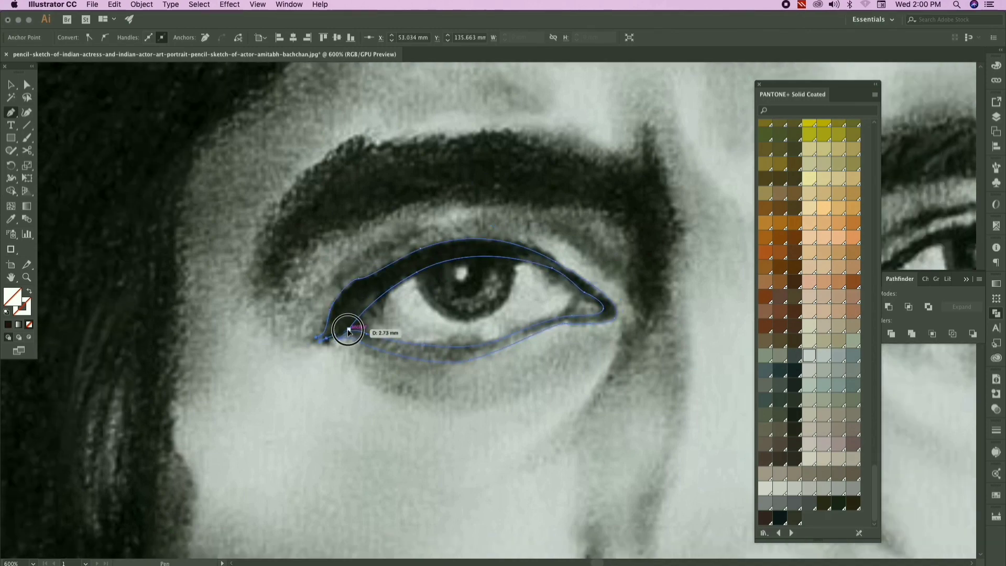
{"action": "key", "text": "super+minus"}
{"action": "key", "text": "super+minus"}
{"action": "key", "text": "super+minus"}
{"action": "key", "text": "super+minus"}
{"action": "key", "text": "super+minus"}
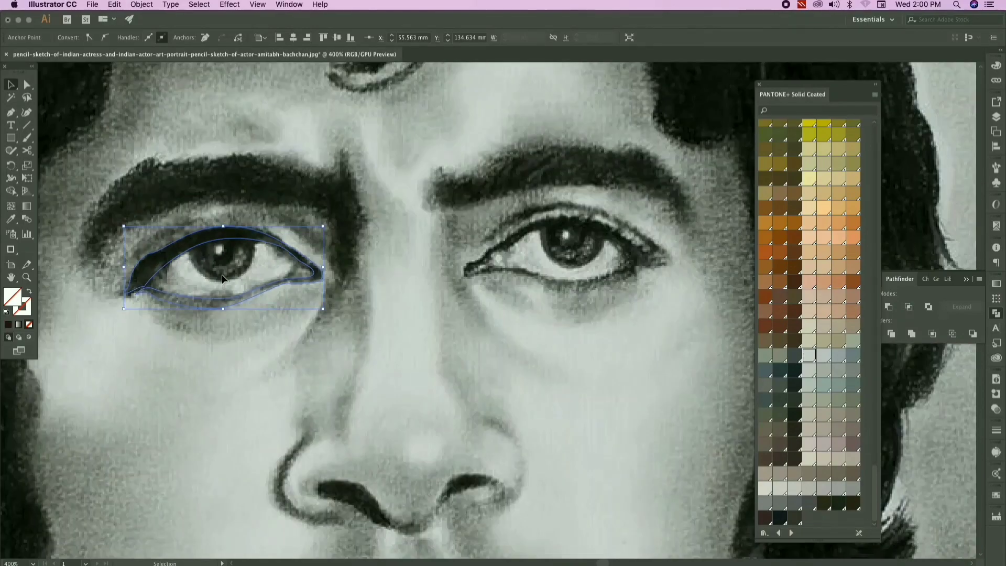
Step: Give the eye outline the portrait's sampled dark brown, and trace the sketch's left eyeball as a closed path with the same fill
{"action": "key", "text": "i"}
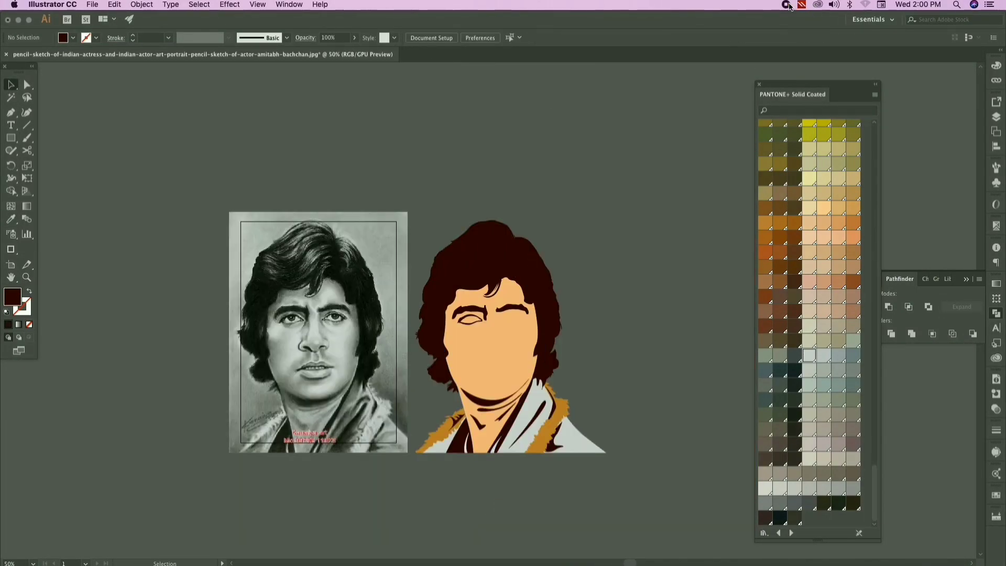
{"action": "key", "text": "super+plus"}
{"action": "key", "text": "super+plus"}
{"action": "key", "text": "super+plus"}
{"action": "key", "text": "super+plus"}
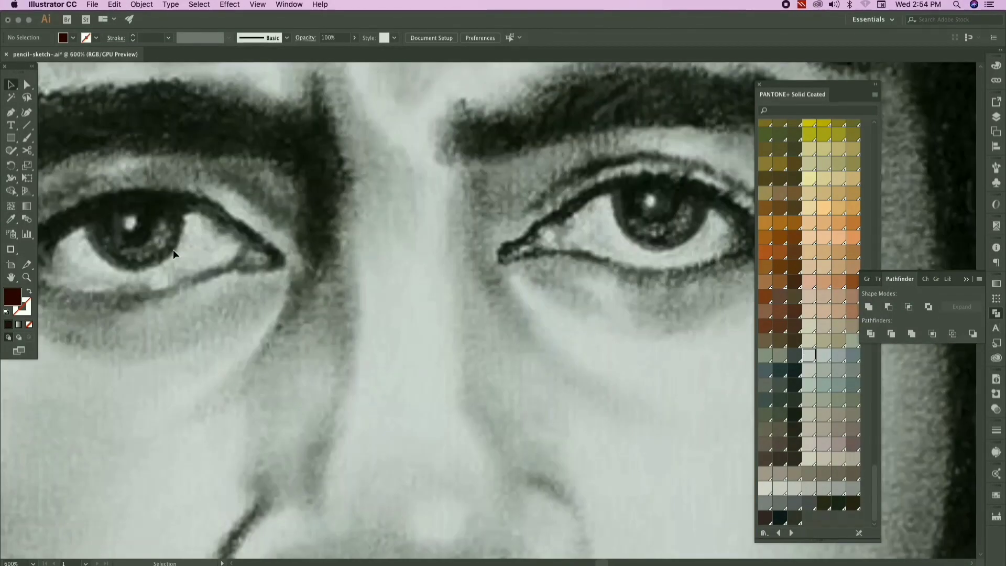
{"action": "left_click_drag", "start_coordinate": [173, 250], "coordinate": [406, 278]}
{"action": "key", "text": "p"}
{"action": "left_click", "coordinate": [483, 262]}
{"action": "left_click_drag", "start_coordinate": [351, 227], "coordinate": [275, 244]}
{"action": "left_click", "coordinate": [254, 289]}
{"action": "left_click_drag", "start_coordinate": [265, 315], "coordinate": [283, 317]}
{"action": "left_click_drag", "start_coordinate": [396, 318], "coordinate": [435, 305]}
{"action": "left_click_drag", "start_coordinate": [468, 296], "coordinate": [476, 297]}
{"action": "left_click_drag", "start_coordinate": [485, 262], "coordinate": [417, 227]}
{"action": "scroll", "coordinate": [415, 230], "scroll_direction": "down", "scroll_amount": 2}
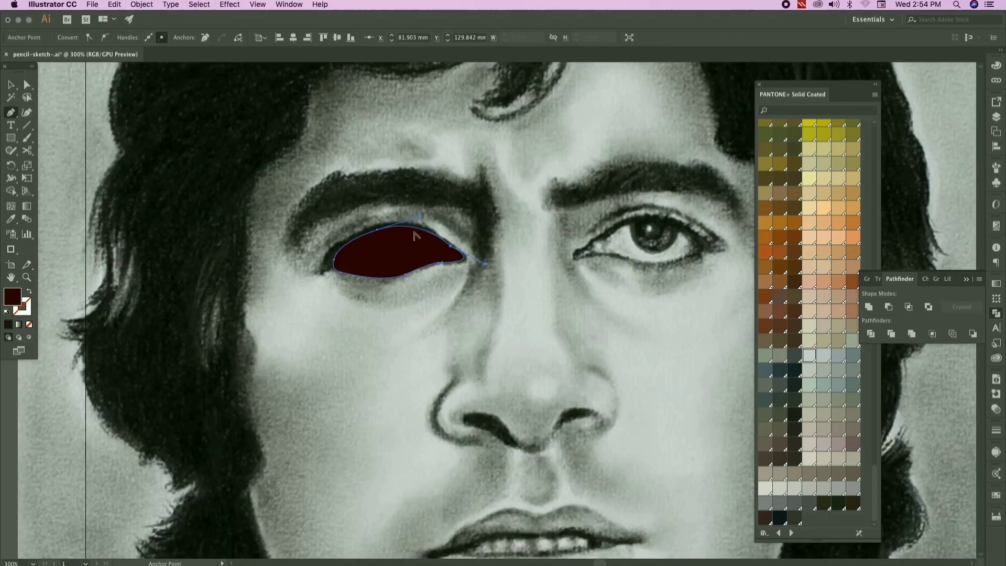
{"action": "scroll", "coordinate": [414, 233], "scroll_direction": "down", "scroll_amount": 3}
Step: Move the eyeball shape onto the portrait's left eye and stack it beneath the dark brown eye outline
{"action": "key", "text": "v"}
{"action": "left_click_drag", "start_coordinate": [239, 256], "coordinate": [594, 256]}
{"action": "scroll", "coordinate": [593, 256], "scroll_direction": "up", "scroll_amount": 5}
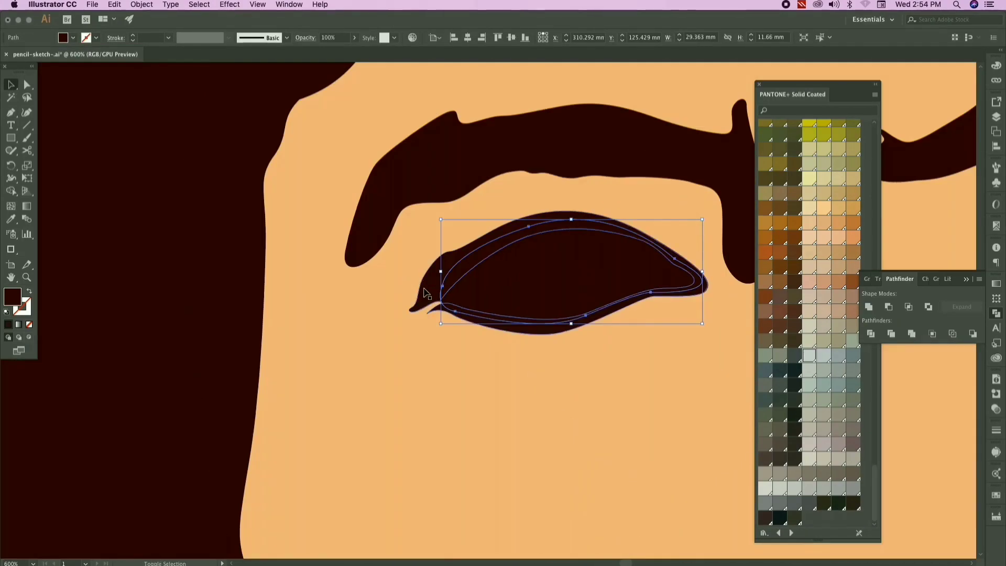
{"action": "left_click", "coordinate": [425, 292], "text": "shift"}
{"action": "scroll", "coordinate": [172, 335], "scroll_direction": "down", "scroll_amount": 3}
{"action": "key", "text": "super+shift+a"}
{"action": "left_click", "coordinate": [261, 318]}
{"action": "scroll", "coordinate": [604, 252], "scroll_direction": "down", "scroll_amount": 3}
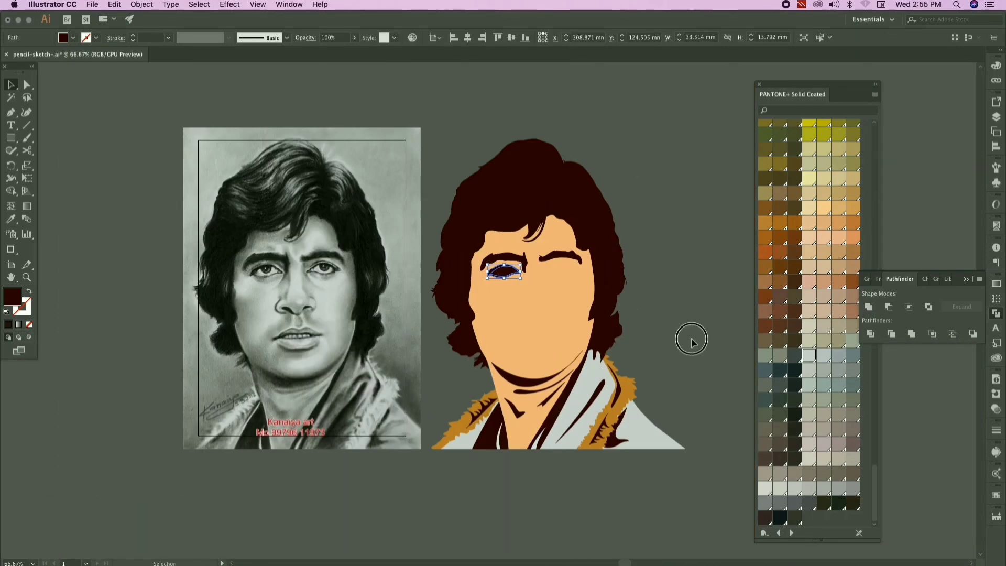
Step: Fill the portrait's eyeball shape with white
{"action": "left_click", "coordinate": [692, 339]}
{"action": "scroll", "coordinate": [498, 263], "scroll_direction": "up", "scroll_amount": 5}
{"action": "left_click", "coordinate": [545, 318]}
{"action": "double_click", "coordinate": [12, 297]}
{"action": "left_click_drag", "start_coordinate": [573, 193], "coordinate": [545, 164]}
{"action": "key", "text": "Return"}
{"action": "scroll", "coordinate": [224, 287], "scroll_direction": "down", "scroll_amount": 1}
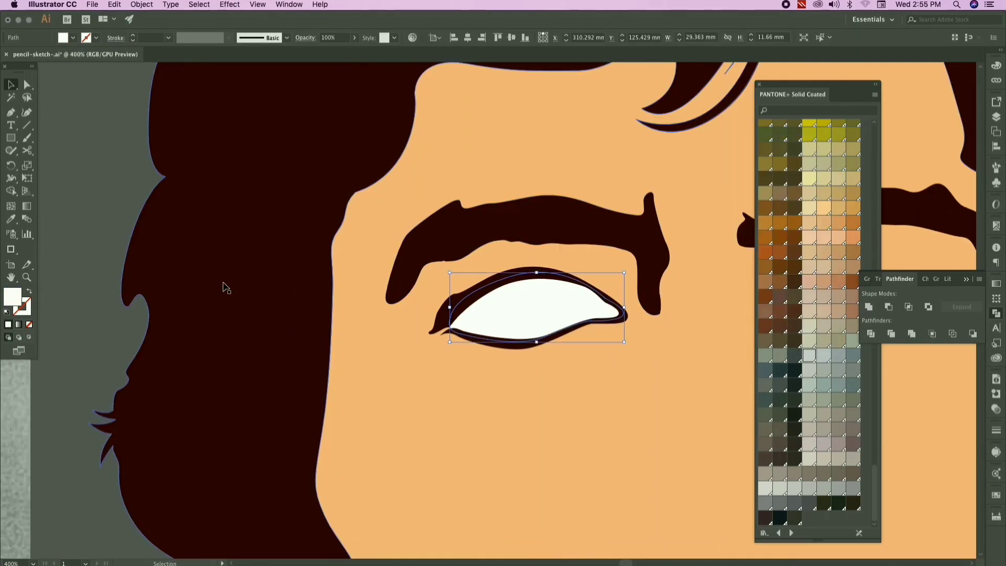
Step: Reshape the inner edge of the dark brown eye outline near the eye's inner corner with the Direct Selection tool
{"action": "key", "text": "super+shift+a"}
{"action": "scroll", "coordinate": [600, 318], "scroll_direction": "up", "scroll_amount": 3}
{"action": "scroll", "coordinate": [598, 318], "scroll_direction": "down", "scroll_amount": 1}
{"action": "left_click_drag", "start_coordinate": [608, 309], "coordinate": [560, 328]}
{"action": "key", "text": "super+z"}
{"action": "scroll", "coordinate": [417, 304], "scroll_direction": "up", "scroll_amount": 3}
{"action": "scroll", "coordinate": [413, 304], "scroll_direction": "down", "scroll_amount": 3}
{"action": "left_click_drag", "start_coordinate": [504, 298], "coordinate": [466, 293]}
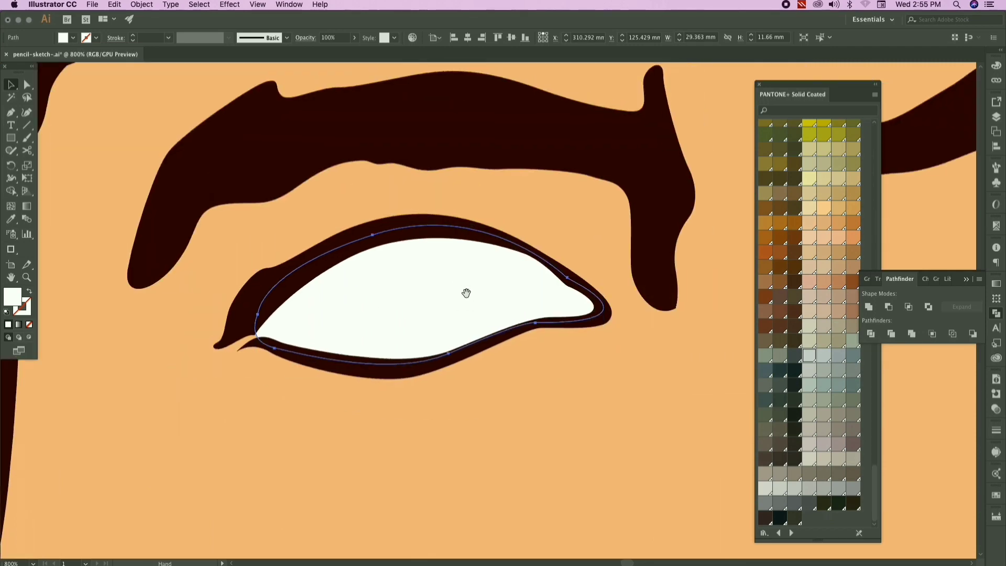
{"action": "scroll", "coordinate": [602, 314], "scroll_direction": "up", "scroll_amount": 2}
{"action": "key", "text": "a"}
{"action": "left_click", "coordinate": [531, 244]}
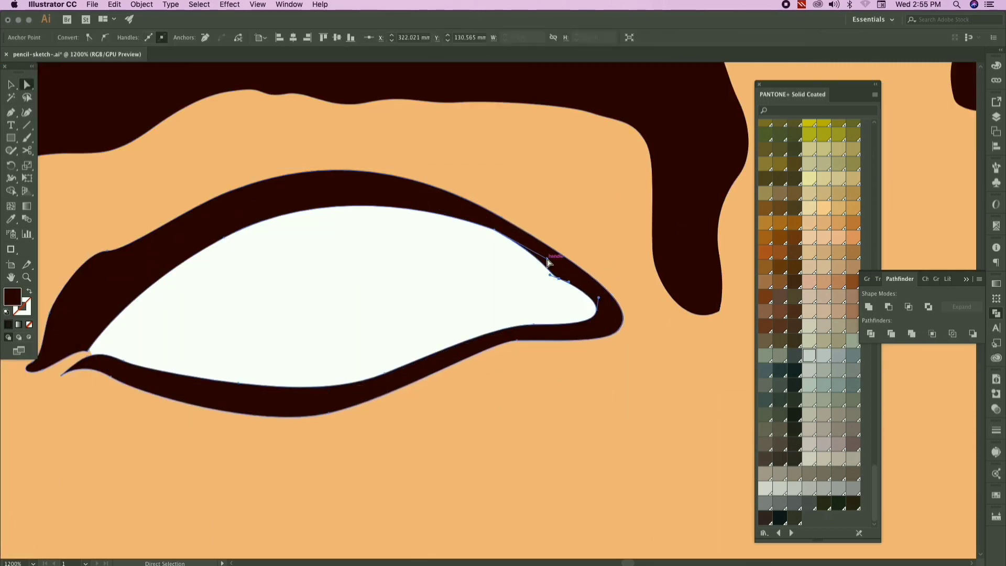
{"action": "left_click_drag", "start_coordinate": [547, 259], "coordinate": [569, 282]}
{"action": "scroll", "coordinate": [555, 288], "scroll_direction": "down", "scroll_amount": 5}
{"action": "scroll", "coordinate": [358, 303], "scroll_direction": "up", "scroll_amount": 1}
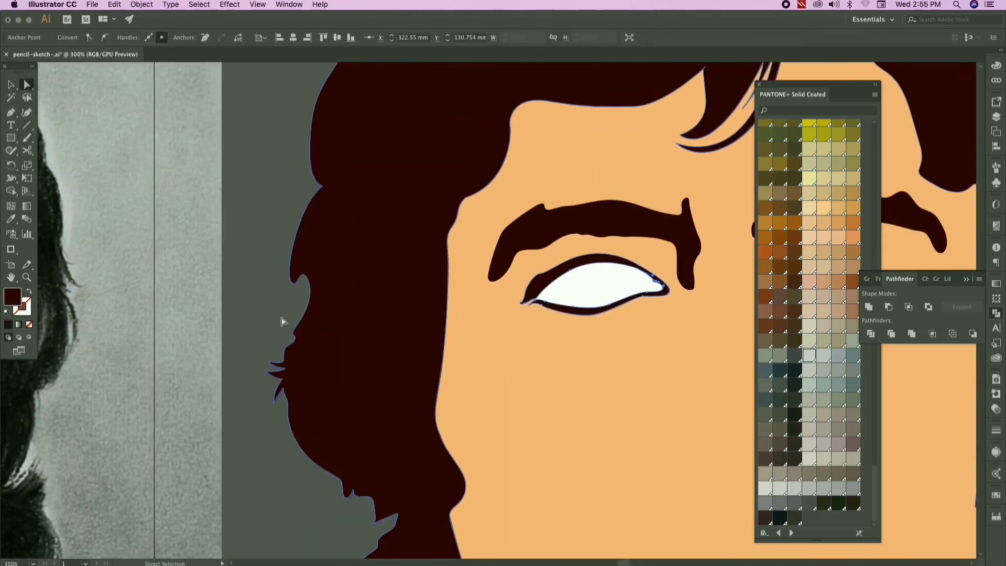
Step: Start an Inner Glow effect on the white eyeball shape with the preview on and a light grey glow colour
{"action": "key", "text": "v"}
{"action": "left_click", "coordinate": [584, 285]}
{"action": "scroll", "coordinate": [584, 285], "scroll_direction": "up", "scroll_amount": 3}
{"action": "left_click", "coordinate": [229, 4]}
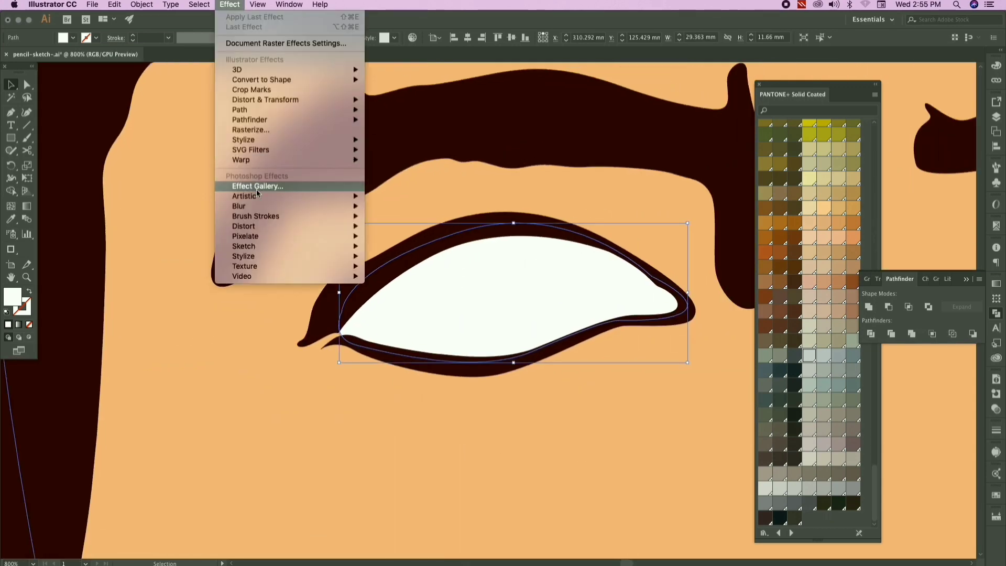
{"action": "mouse_move", "coordinate": [246, 139]}
{"action": "left_click", "coordinate": [431, 158]}
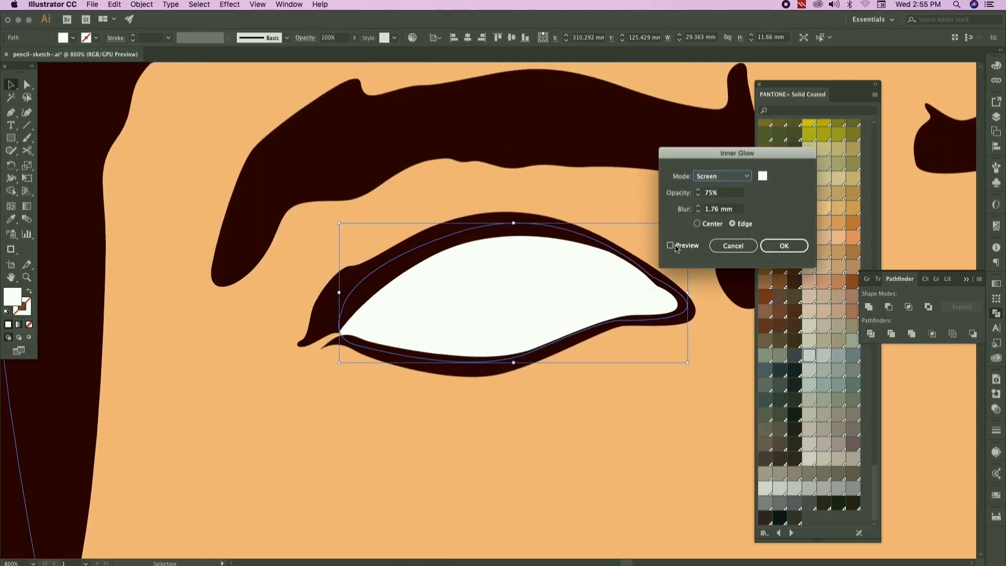
{"action": "left_click", "coordinate": [763, 177]}
{"action": "left_click", "coordinate": [804, 173]}
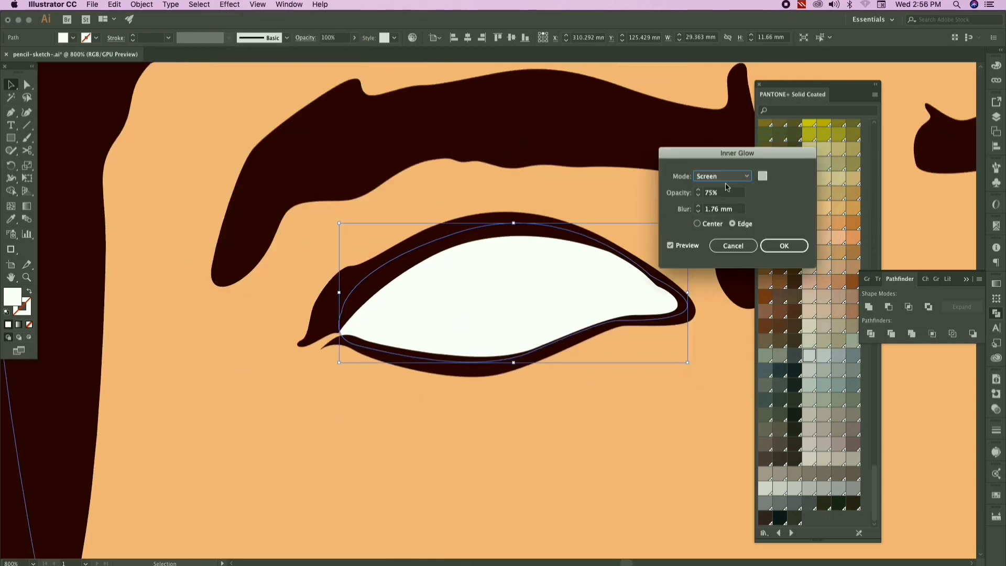
Step: Set the Inner Glow to Multiply mode in light grey, glowing from the Edge with a 4 mm blur, and apply it
{"action": "left_click", "coordinate": [726, 179]}
{"action": "left_click", "coordinate": [718, 206]}
{"action": "left_click", "coordinate": [697, 224]}
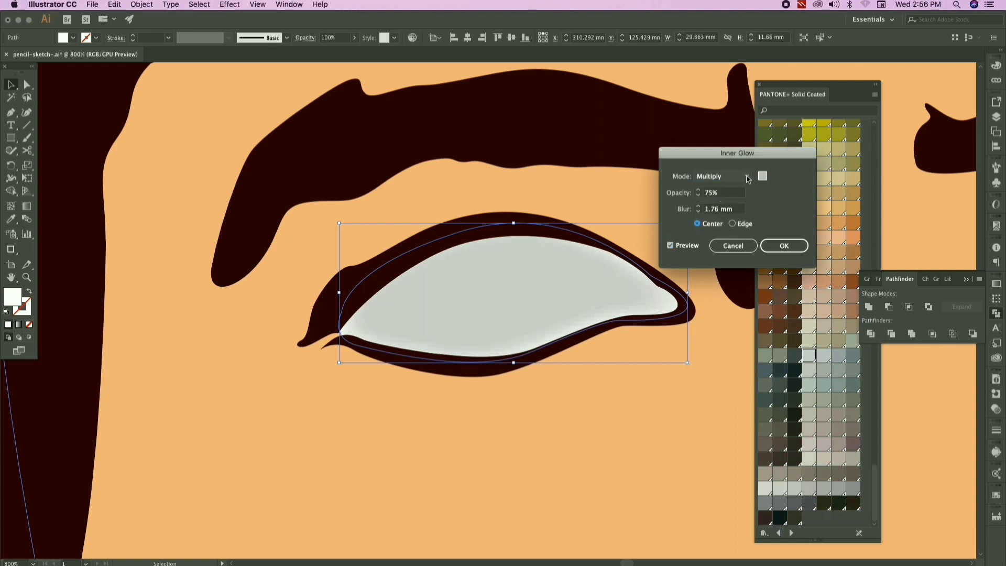
{"action": "left_click", "coordinate": [763, 176]}
{"action": "left_click", "coordinate": [793, 171]}
{"action": "left_click", "coordinate": [732, 224]}
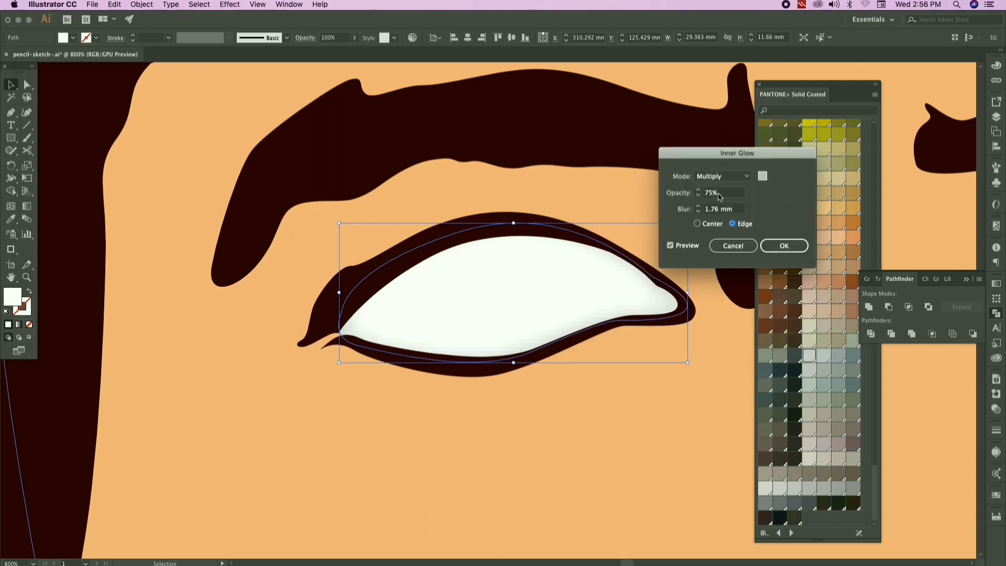
{"action": "left_click", "coordinate": [698, 207]}
{"action": "left_click", "coordinate": [698, 207]}
{"action": "left_click", "coordinate": [698, 207]}
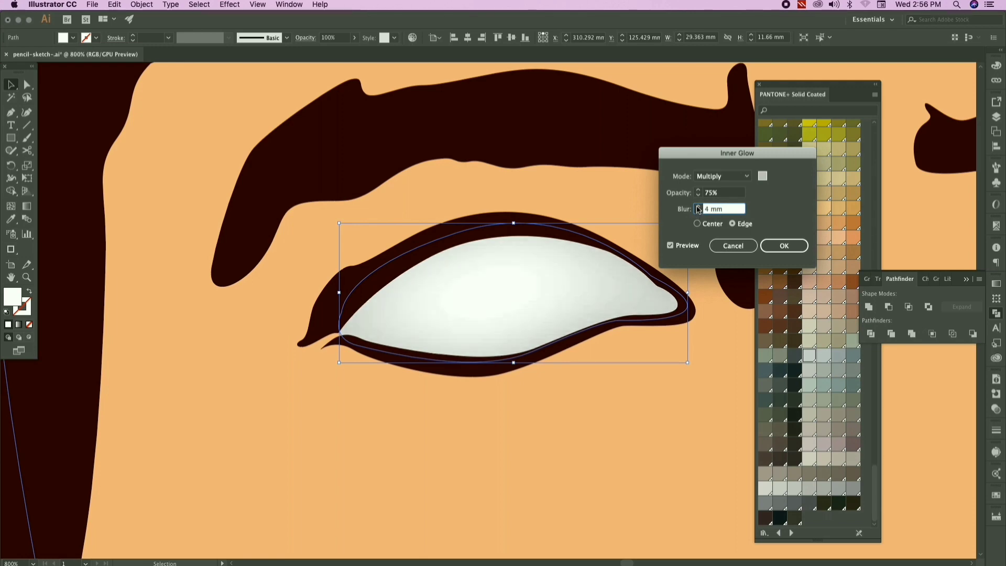
{"action": "key", "text": "Return"}
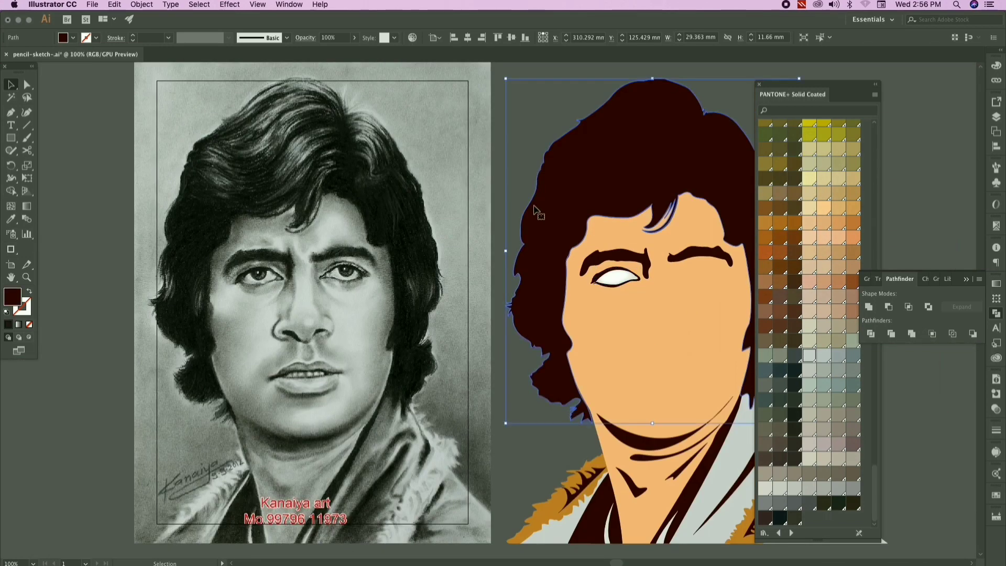
Step: Draw unfilled circles over the sketch's left eye for the outer iris, inner iris and pupil with the Ellipse tool
{"action": "left_click", "coordinate": [500, 159]}
{"action": "scroll", "coordinate": [500, 159], "scroll_direction": "down", "scroll_amount": 1}
{"action": "scroll", "coordinate": [349, 272], "scroll_direction": "up", "scroll_amount": 9}
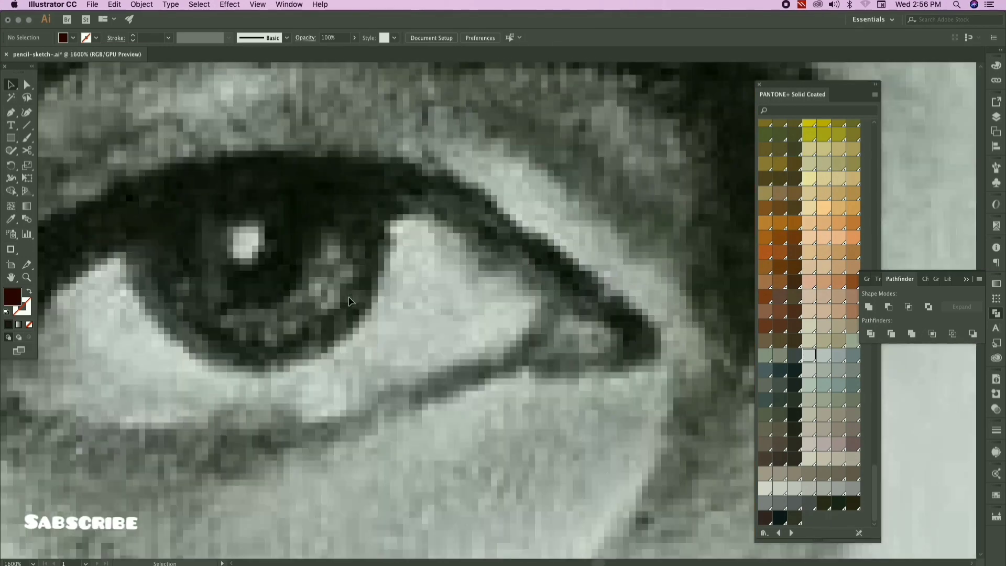
{"action": "scroll", "coordinate": [352, 310], "scroll_direction": "down", "scroll_amount": 1}
{"action": "left_click", "coordinate": [10, 137]}
{"action": "left_click", "coordinate": [50, 164]}
{"action": "mouse_move", "coordinate": [282, 266]}
{"action": "left_mouse_down"}
{"action": "mouse_move", "coordinate": [330, 328]}
{"action": "mouse_move", "coordinate": [373, 337]}
{"action": "mouse_move", "coordinate": [380, 291]}
{"action": "mouse_move", "coordinate": [337, 281]}
{"action": "mouse_move", "coordinate": [361, 261]}
{"action": "mouse_move", "coordinate": [328, 277]}
{"action": "left_mouse_up"}
{"action": "left_click_drag", "start_coordinate": [282, 268], "coordinate": [283, 269]}
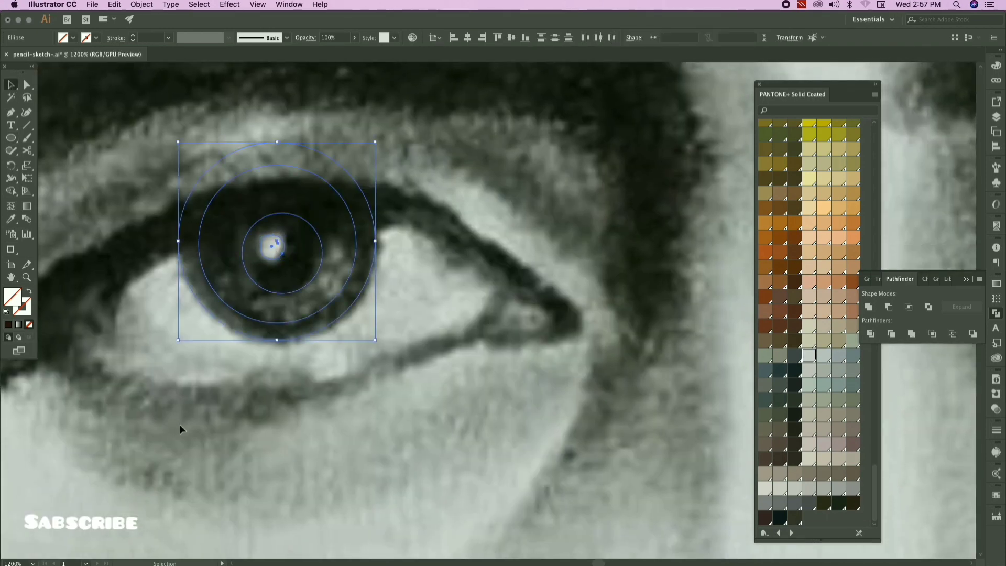
Step: Trace a closed cutting shape across the iris circles whose upper edge follows the sketch's upper eyelid
{"action": "key", "text": "ctrl+3"}
{"action": "key", "text": "p"}
{"action": "left_click", "coordinate": [143, 271]}
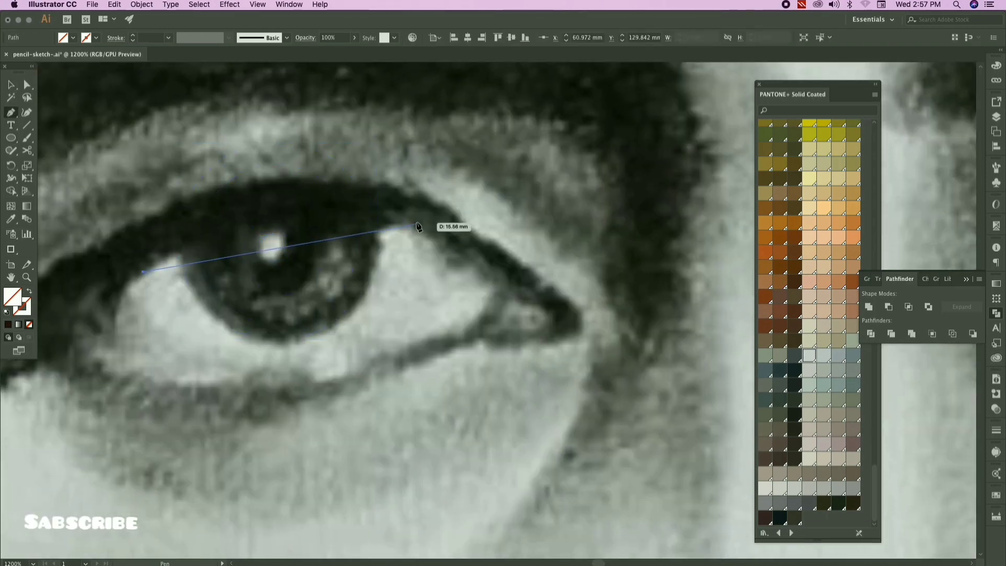
{"action": "left_click_drag", "start_coordinate": [416, 220], "coordinate": [497, 232]}
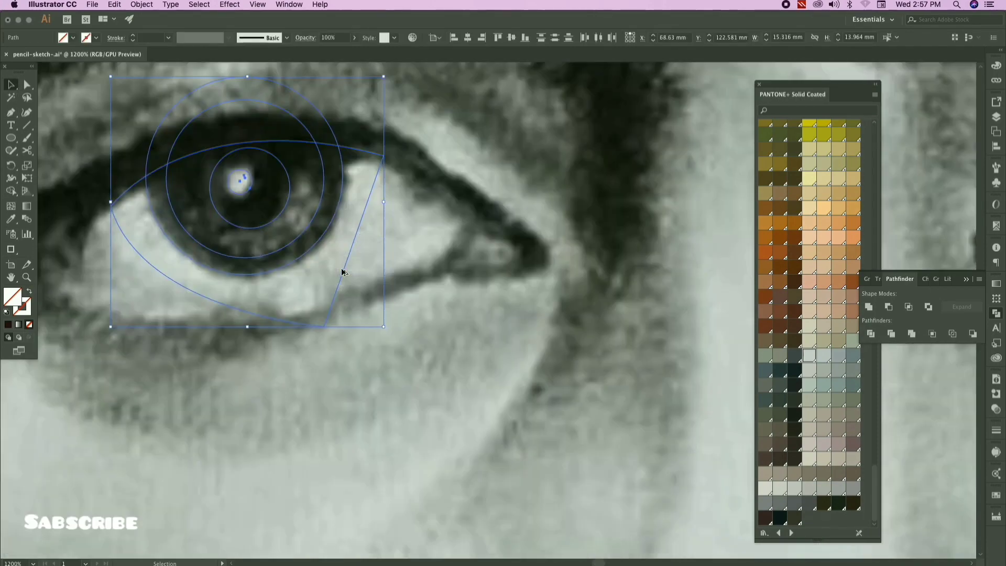
Step: Divide the iris circles with the eyelid shape, ungroup the pieces and delete the parts outside the visible iris
{"action": "scroll", "coordinate": [345, 267], "scroll_direction": "down", "scroll_amount": 1}
{"action": "right_click", "coordinate": [281, 226]}
{"action": "left_click", "coordinate": [309, 278]}
{"action": "left_click", "coordinate": [480, 227]}
{"action": "left_click", "coordinate": [337, 169]}
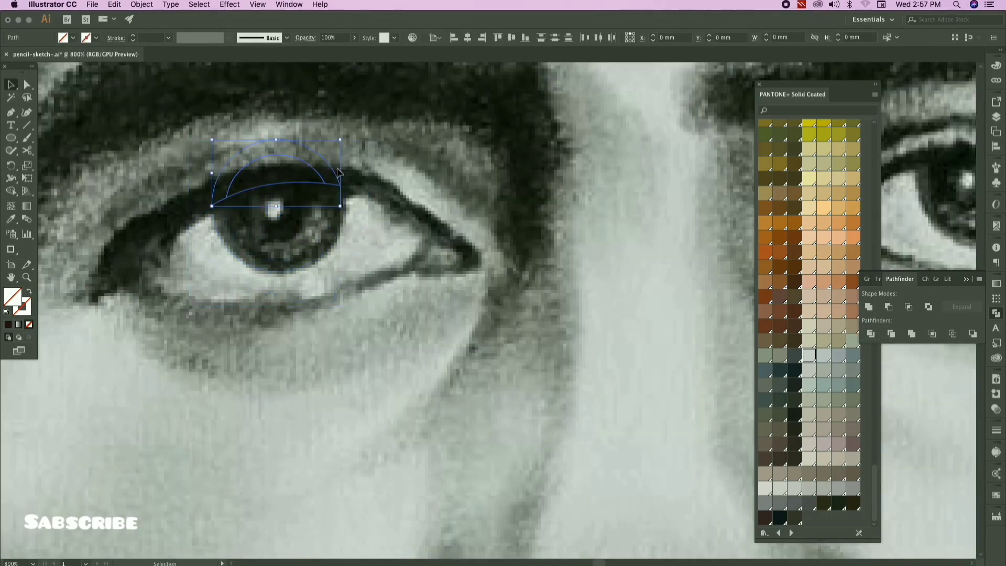
{"action": "key", "text": "Delete"}
{"action": "key", "text": "super+a"}
{"action": "left_click", "coordinate": [313, 298]}
{"action": "left_click", "coordinate": [278, 225]}
{"action": "scroll", "coordinate": [265, 231], "scroll_direction": "up", "scroll_amount": 1}
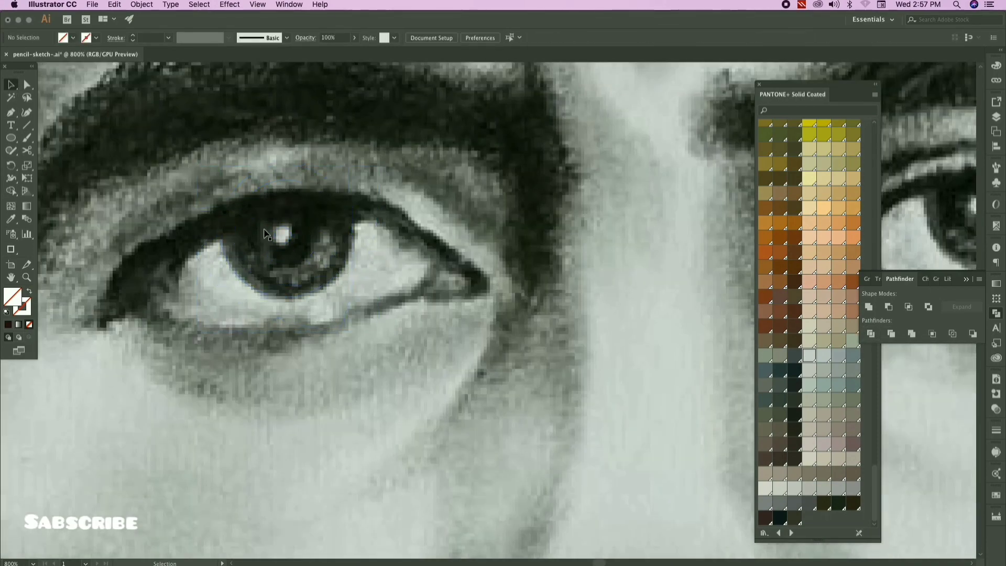
Step: Fill the outer iris ring and the inner iris with sampled dark grey
{"action": "left_click", "coordinate": [264, 229]}
{"action": "scroll", "coordinate": [250, 265], "scroll_direction": "up", "scroll_amount": 2}
{"action": "left_click", "coordinate": [253, 283]}
{"action": "key", "text": "i"}
{"action": "left_click", "coordinate": [262, 292]}
{"action": "key", "text": "v"}
{"action": "left_click", "coordinate": [301, 276]}
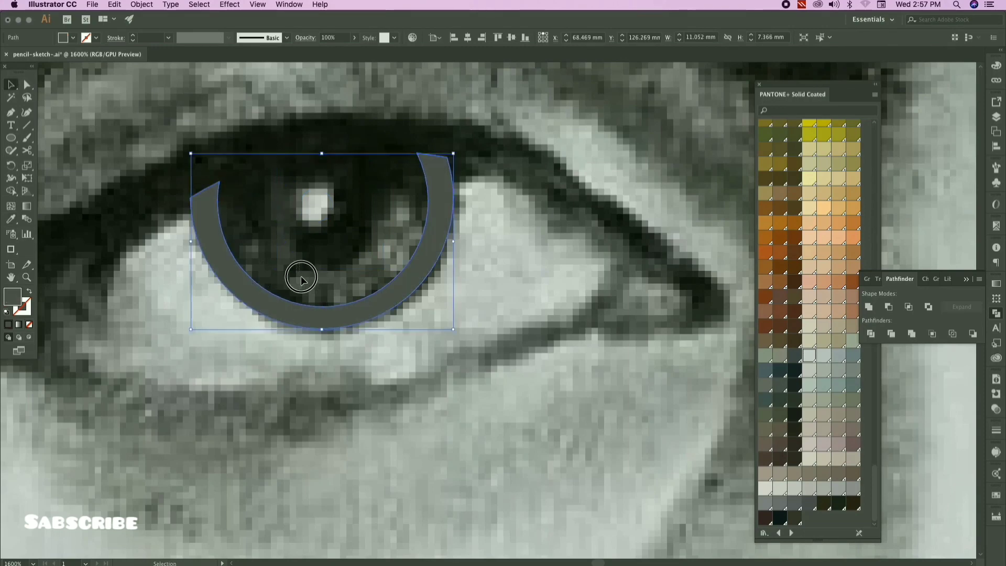
{"action": "left_click", "coordinate": [302, 306]}
{"action": "key", "text": "i"}
{"action": "left_click", "coordinate": [300, 309]}
{"action": "key", "text": "v"}
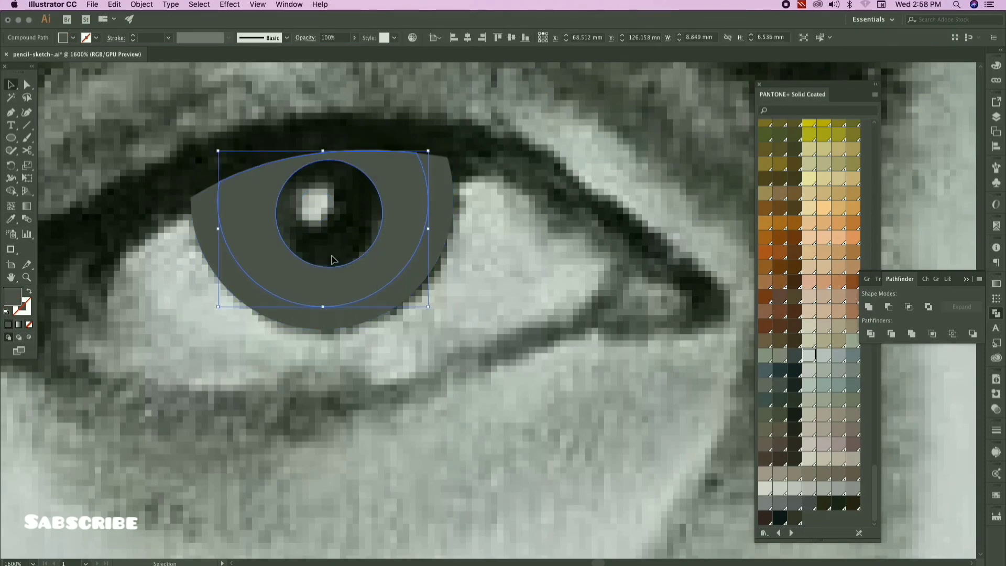
Step: Fill the pupil with a sampled near-black and the small highlight circle with light grey
{"action": "key", "text": "super+shift+a"}
{"action": "left_click", "coordinate": [336, 268]}
{"action": "key", "text": "i"}
{"action": "left_click", "coordinate": [339, 259]}
{"action": "key", "text": "v"}
{"action": "key", "text": "super+shift+a"}
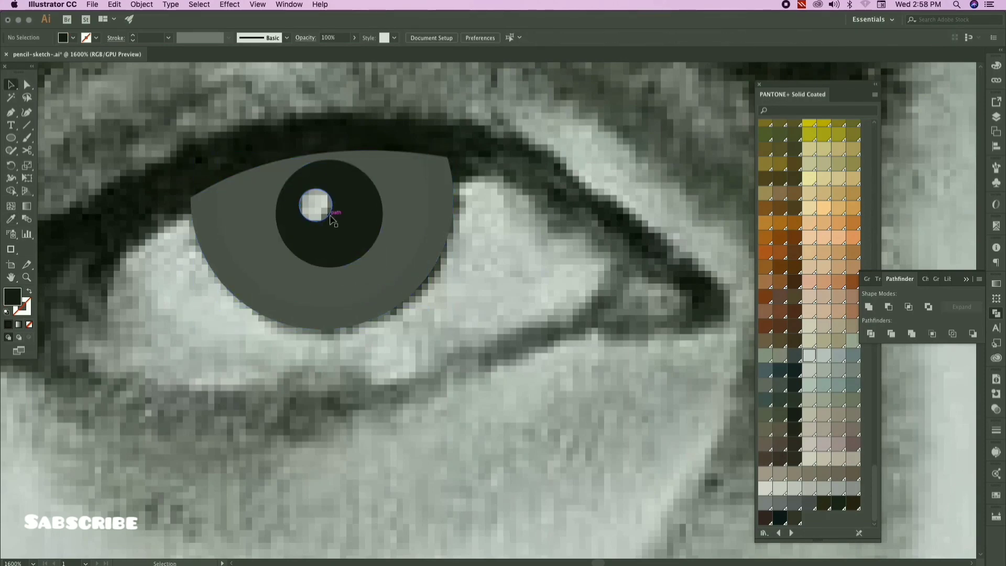
{"action": "left_click", "coordinate": [331, 220]}
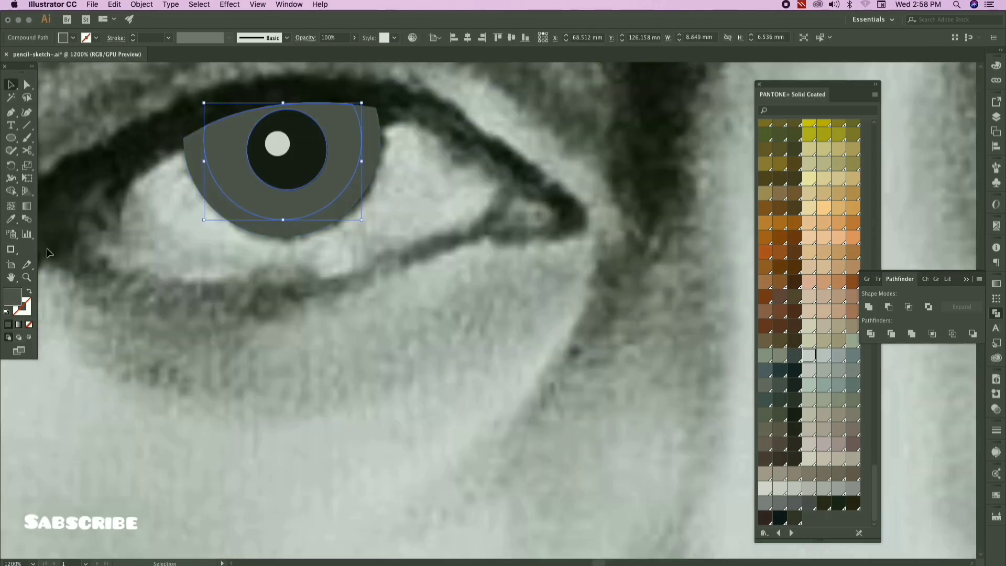
Step: Darken the inner iris fill slightly in the Color Picker
{"action": "double_click", "coordinate": [12, 297]}
{"action": "left_click_drag", "start_coordinate": [552, 249], "coordinate": [554, 252]}
{"action": "key", "text": "Return"}
Step: Try a darker grey fill on the outer iris ring and check it against the whole portrait
{"action": "left_click", "coordinate": [283, 233]}
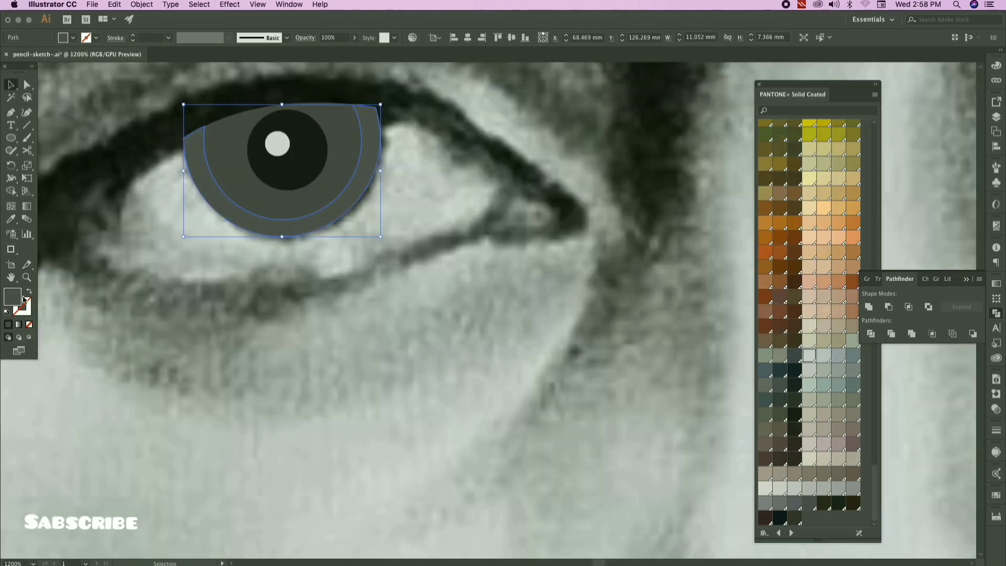
{"action": "double_click", "coordinate": [16, 299]}
{"action": "left_click", "coordinate": [330, 226]}
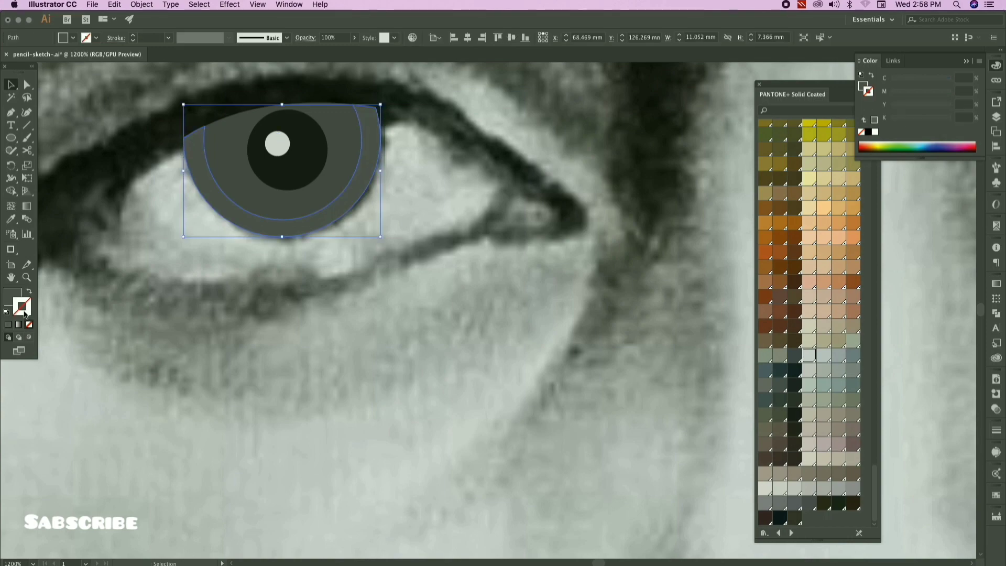
{"action": "double_click", "coordinate": [13, 296]}
{"action": "left_click", "coordinate": [555, 264]}
{"action": "key", "text": "Return"}
{"action": "left_click", "coordinate": [445, 320]}
{"action": "scroll", "coordinate": [432, 329], "scroll_direction": "down", "scroll_amount": 5}
{"action": "scroll", "coordinate": [420, 312], "scroll_direction": "up", "scroll_amount": 5}
{"action": "left_click", "coordinate": [422, 291]}
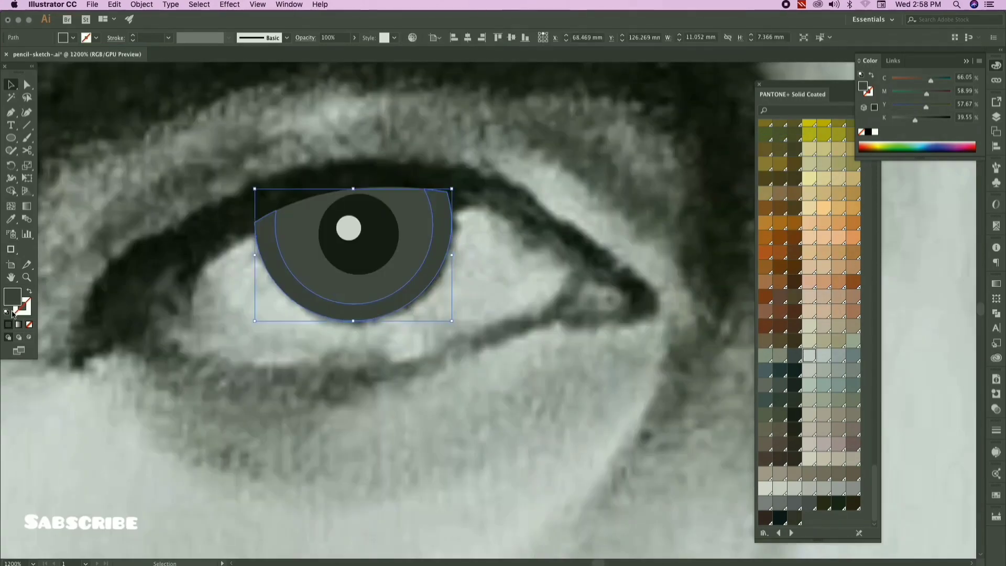
Step: Lighten the outer iris ring's fill to a grey of about C 62, M 54, Y 53, K 27
{"action": "double_click", "coordinate": [13, 296]}
{"action": "left_click", "coordinate": [556, 243]}
{"action": "key", "text": "Return"}
{"action": "left_click", "coordinate": [416, 370]}
{"action": "scroll", "coordinate": [417, 370], "scroll_direction": "down", "scroll_amount": 4}
{"action": "scroll", "coordinate": [415, 350], "scroll_direction": "up", "scroll_amount": 6}
{"action": "left_click", "coordinate": [411, 354]}
{"action": "double_click", "coordinate": [12, 296]}
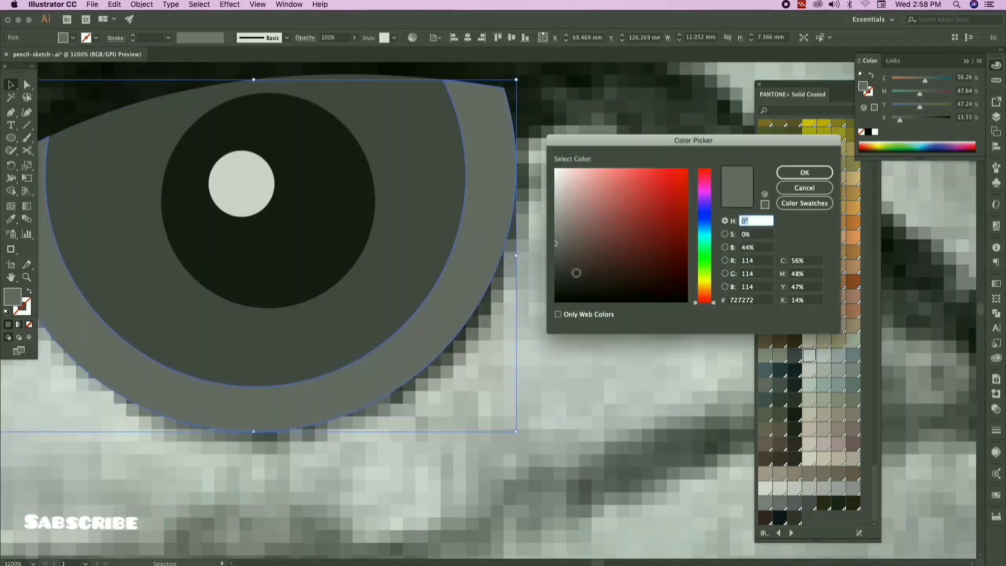
{"action": "left_click", "coordinate": [805, 172]}
{"action": "left_click", "coordinate": [577, 356]}
{"action": "scroll", "coordinate": [576, 357], "scroll_direction": "down", "scroll_amount": 5}
{"action": "left_click_drag", "start_coordinate": [592, 370], "coordinate": [501, 317]}
{"action": "left_click", "coordinate": [596, 386]}
{"action": "scroll", "coordinate": [595, 386], "scroll_direction": "down", "scroll_amount": 4}
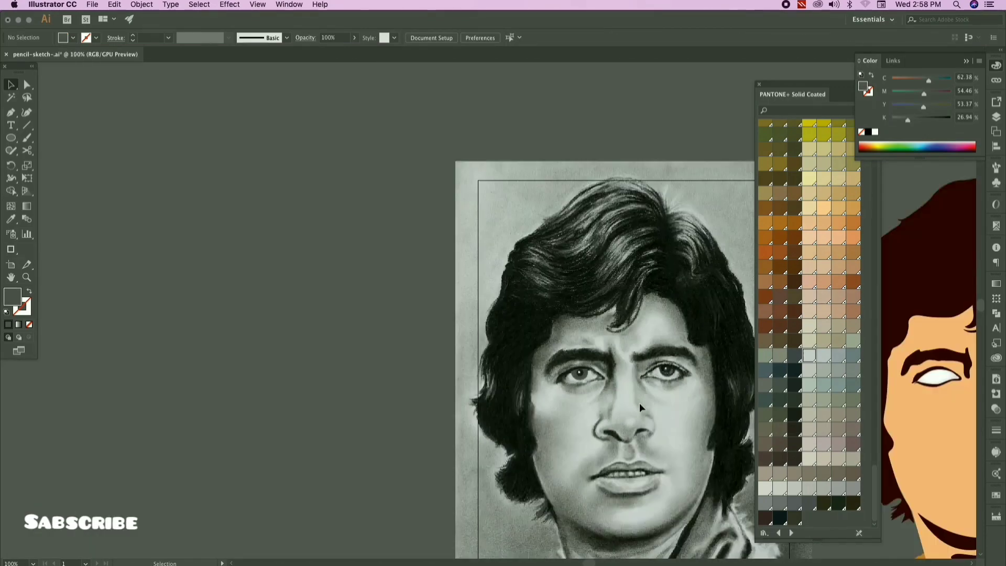
Step: Select the iris, pupil and highlight shapes on the sketch and place them in the portrait's left eye beneath its outline
{"action": "left_click", "coordinate": [306, 336]}
{"action": "left_click_drag", "start_coordinate": [639, 403], "coordinate": [518, 336]}
{"action": "scroll", "coordinate": [697, 337], "scroll_direction": "up", "scroll_amount": 5}
{"action": "left_click", "coordinate": [350, 357]}
{"action": "scroll", "coordinate": [351, 359], "scroll_direction": "down", "scroll_amount": 5}
{"action": "left_click", "coordinate": [475, 435]}
{"action": "left_click", "coordinate": [445, 501]}
{"action": "scroll", "coordinate": [257, 379], "scroll_direction": "up", "scroll_amount": 4}
{"action": "scroll", "coordinate": [325, 297], "scroll_direction": "down", "scroll_amount": 4}
{"action": "mouse_move", "coordinate": [178, 277]}
{"action": "left_mouse_down"}
{"action": "mouse_move", "coordinate": [325, 297]}
{"action": "mouse_move", "coordinate": [312, 288]}
{"action": "left_mouse_up"}
{"action": "scroll", "coordinate": [698, 265], "scroll_direction": "up", "scroll_amount": 1}
Step: Select all parts of the portrait's eye and move them over the sketch's left eye
{"action": "left_click", "coordinate": [602, 346]}
{"action": "scroll", "coordinate": [602, 346], "scroll_direction": "down", "scroll_amount": 2}
{"action": "mouse_move", "coordinate": [602, 346]}
{"action": "left_mouse_down"}
{"action": "mouse_move", "coordinate": [549, 316]}
{"action": "mouse_move", "coordinate": [517, 279]}
{"action": "left_mouse_up"}
{"action": "left_click", "coordinate": [550, 230], "text": "shift"}
{"action": "key", "text": "super+2"}
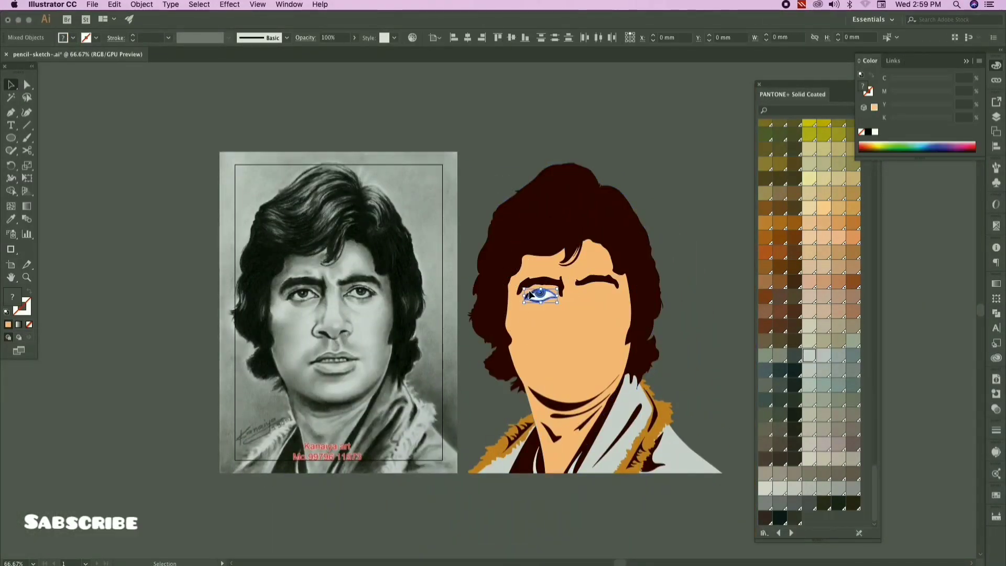
{"action": "scroll", "coordinate": [524, 293], "scroll_direction": "up", "scroll_amount": 2}
{"action": "scroll", "coordinate": [546, 297], "scroll_direction": "down", "scroll_amount": 3}
{"action": "scroll", "coordinate": [386, 292], "scroll_direction": "up", "scroll_amount": 3}
Step: Reflect the complete eye across the vertical axis
{"action": "right_click", "coordinate": [215, 285]}
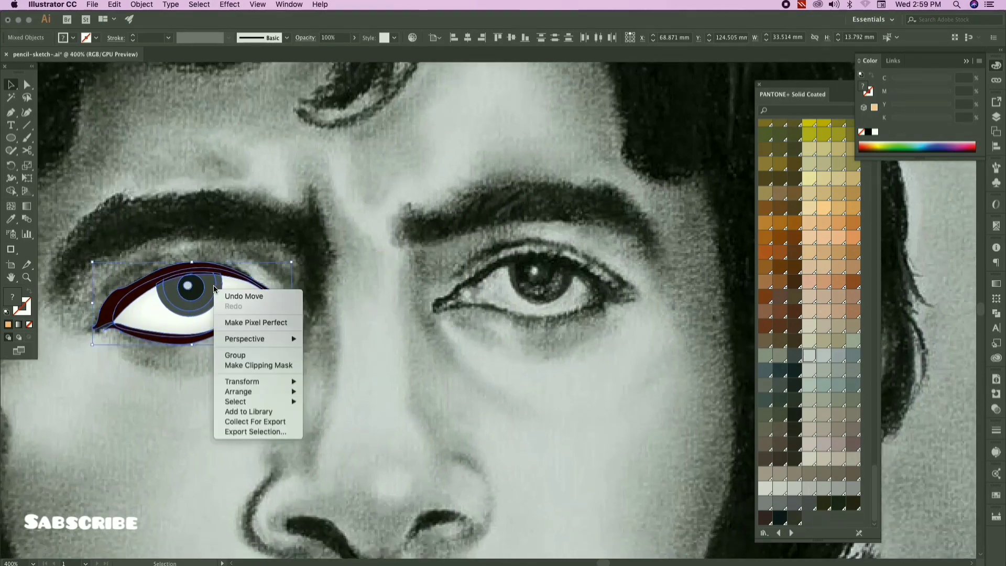
{"action": "left_click", "coordinate": [335, 419]}
{"action": "left_click", "coordinate": [813, 371]}
{"action": "left_click", "coordinate": [932, 395]}
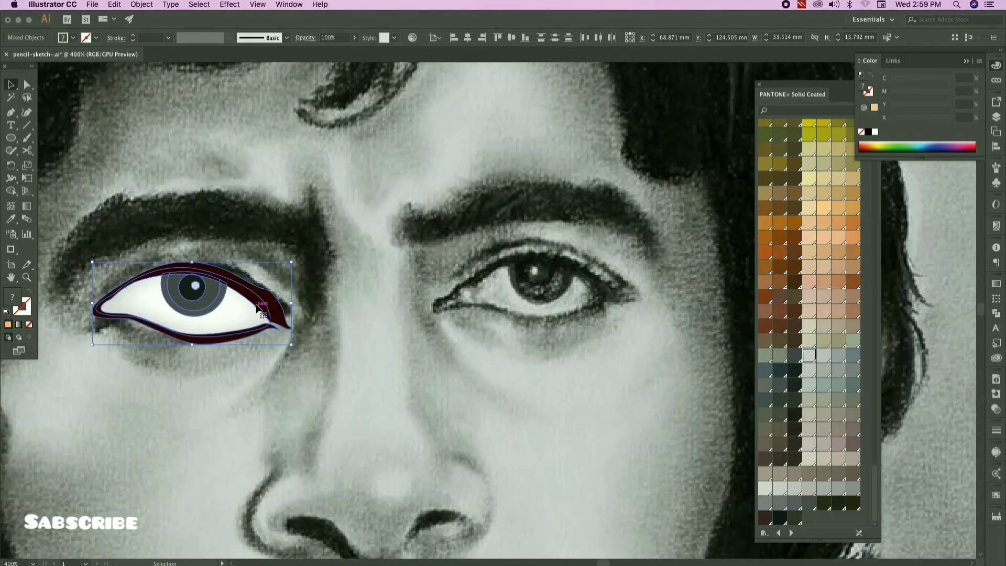
Step: Place the mirrored eye over the sketch's right eye, tilt it slightly to fit, and undo the last unwanted adjustment
{"action": "left_click_drag", "start_coordinate": [260, 307], "coordinate": [604, 299]}
{"action": "left_click_drag", "start_coordinate": [634, 353], "coordinate": [445, 353]}
{"action": "mouse_move", "coordinate": [398, 283]}
{"action": "left_mouse_down"}
{"action": "mouse_move", "coordinate": [381, 260]}
{"action": "mouse_move", "coordinate": [424, 298]}
{"action": "mouse_move", "coordinate": [411, 411]}
{"action": "left_mouse_up"}
{"action": "scroll", "coordinate": [382, 261], "scroll_direction": "up", "scroll_amount": 1}
{"action": "key", "text": "super+z"}
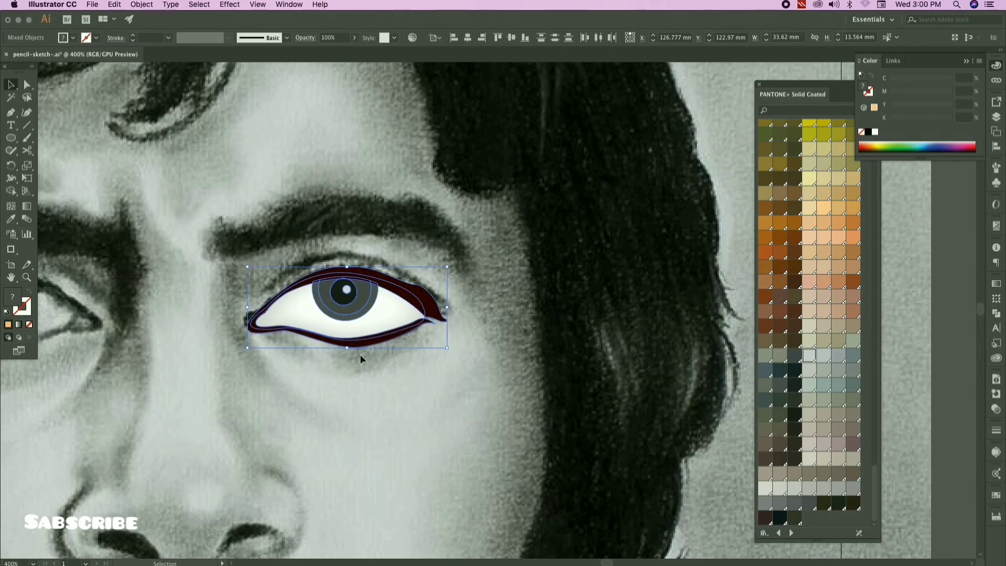
Step: Select the iris and pupil group of the mirrored eye on the sketch and adjust its fit under the eye outline
{"action": "scroll", "coordinate": [360, 352], "scroll_direction": "up", "scroll_amount": 1}
{"action": "key", "text": "super+z"}
{"action": "key", "text": "super+z"}
{"action": "key", "text": "super+shift+z"}
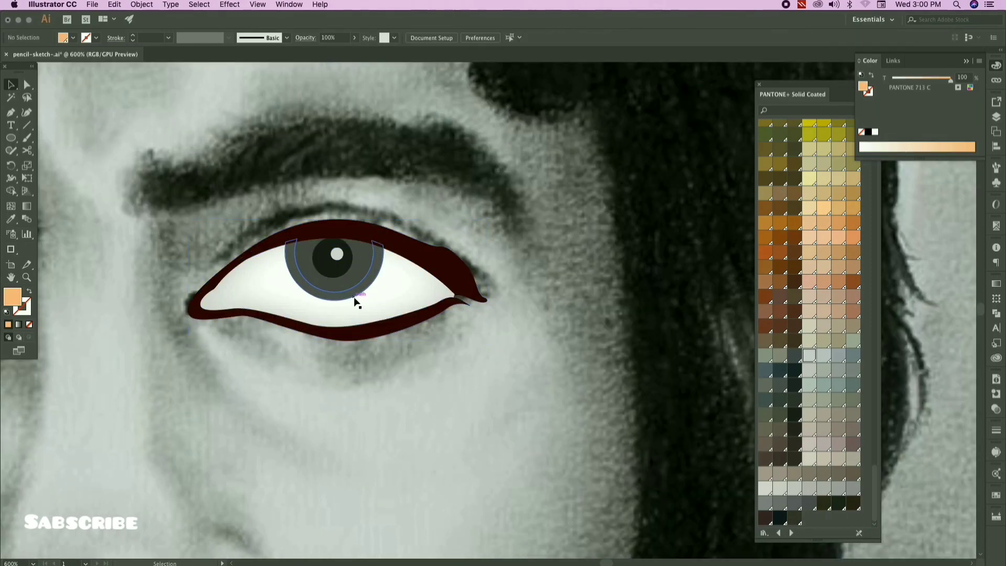
{"action": "left_click", "coordinate": [355, 299]}
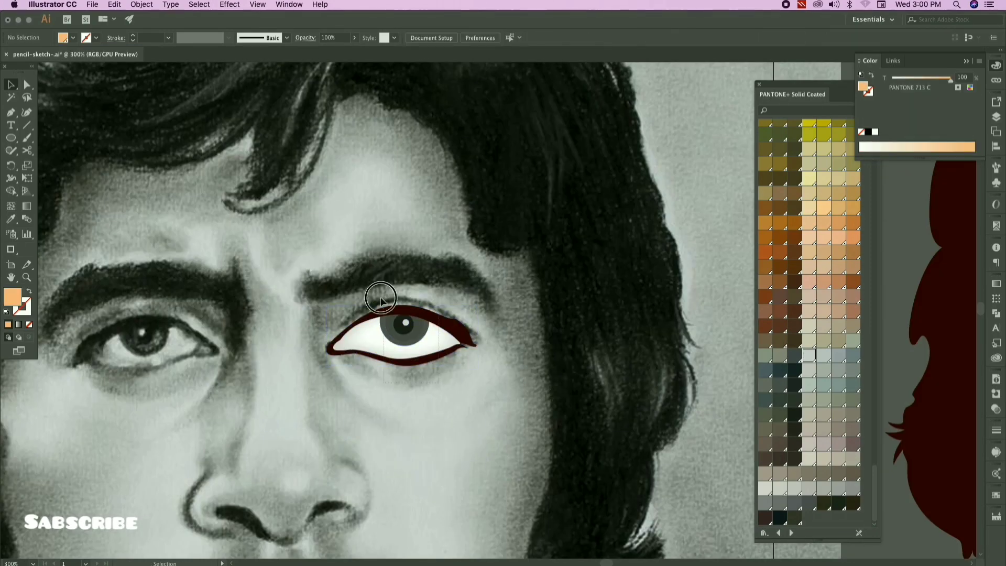
{"action": "left_click", "coordinate": [404, 328]}
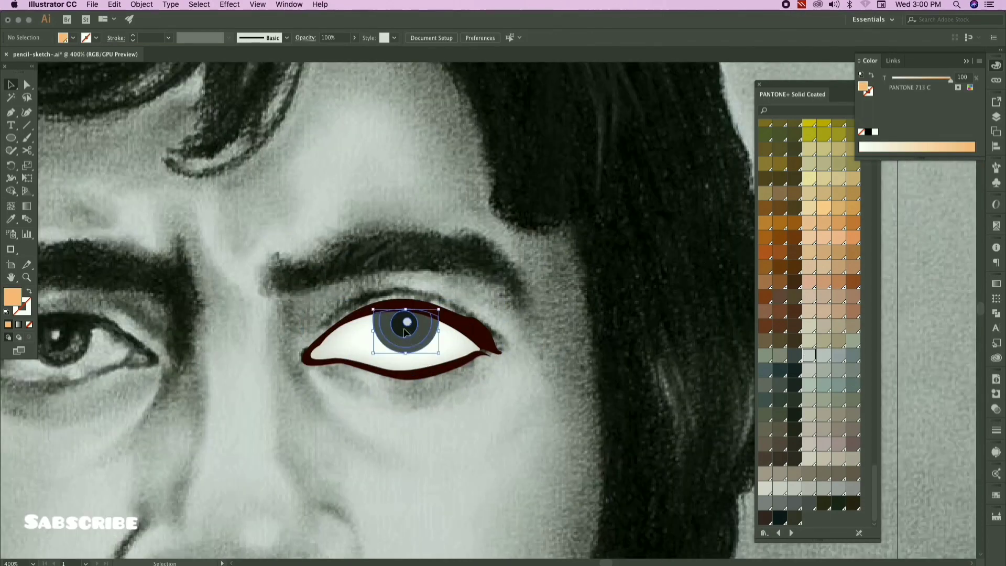
{"action": "scroll", "coordinate": [404, 328], "scroll_direction": "up", "scroll_amount": 1}
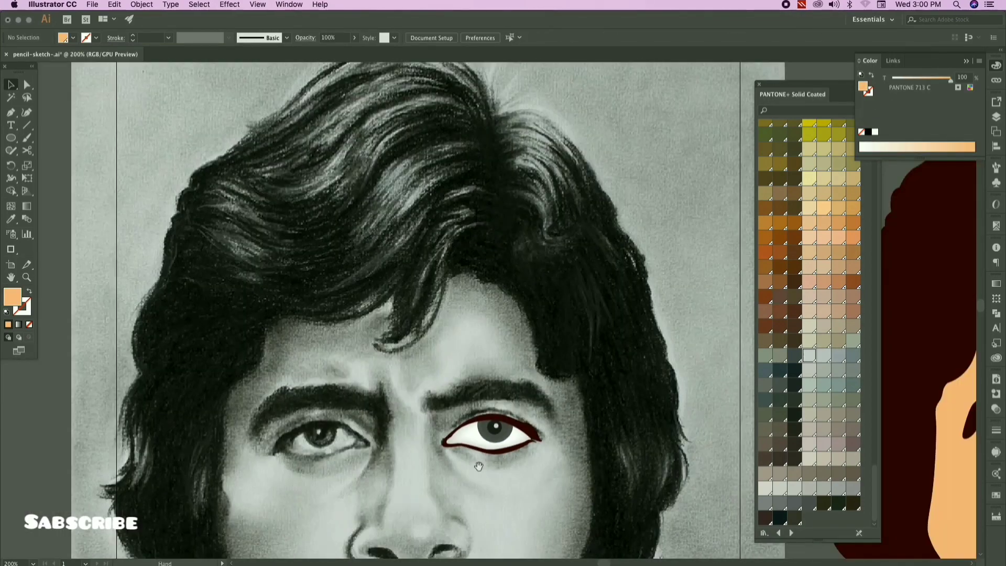
Step: Set the mirrored eye into the portrait's face and select the left eye's iris group to check its placement
{"action": "left_click_drag", "start_coordinate": [490, 341], "coordinate": [264, 357]}
{"action": "left_click", "coordinate": [244, 334]}
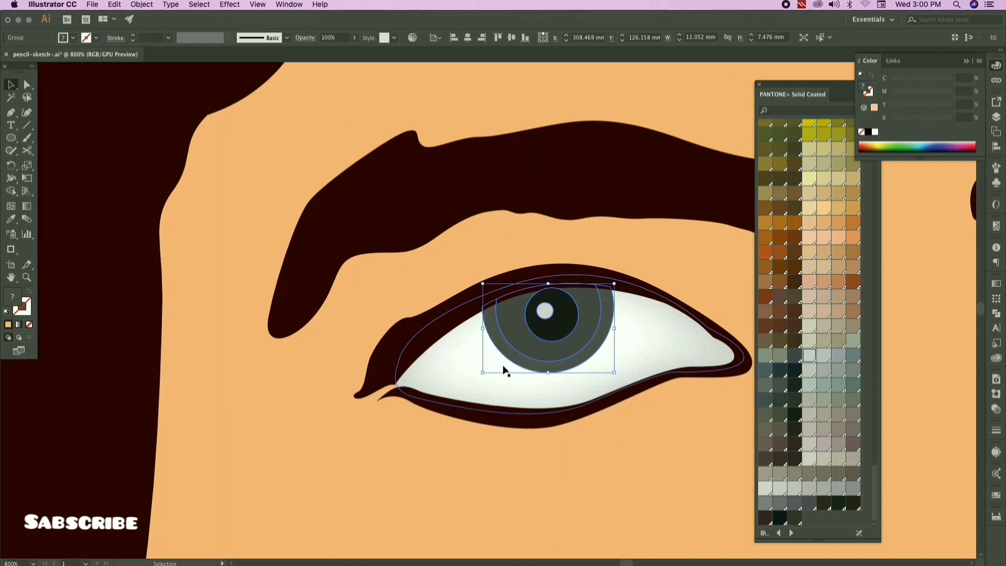
{"action": "left_click_drag", "start_coordinate": [504, 366], "coordinate": [477, 404]}
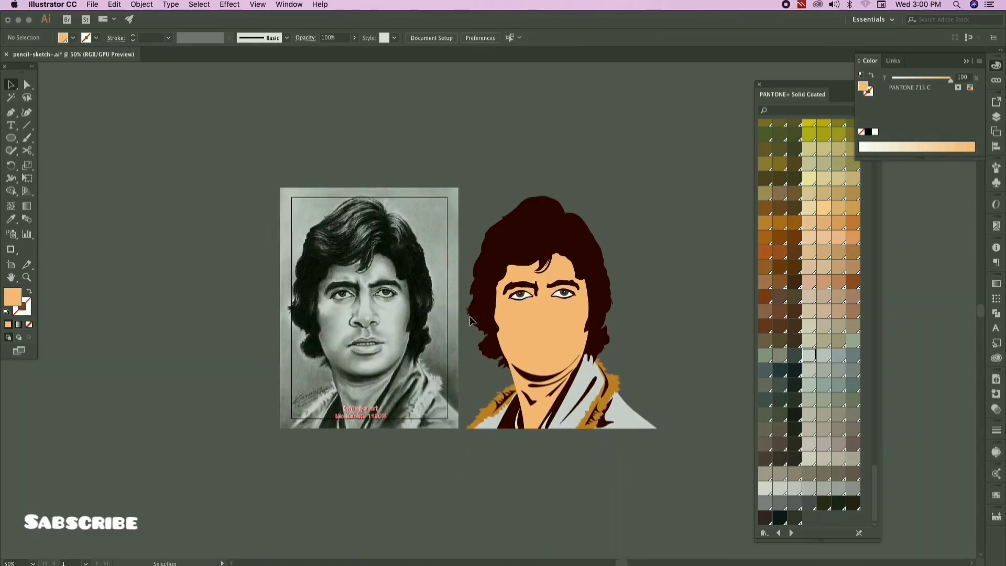
Step: Trace the sketch's left nostril with the Pen tool as a shape without fill
{"action": "scroll", "coordinate": [353, 272], "scroll_direction": "up", "scroll_amount": 5}
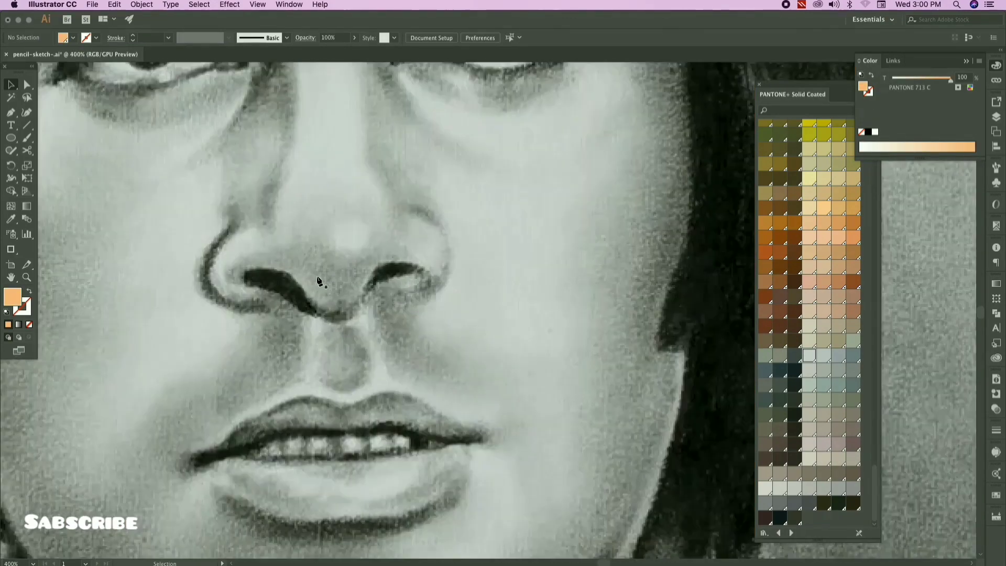
{"action": "key", "text": "p"}
{"action": "left_click", "coordinate": [332, 326]}
{"action": "left_click_drag", "start_coordinate": [303, 284], "coordinate": [287, 251]}
{"action": "left_click_drag", "start_coordinate": [234, 258], "coordinate": [225, 260]}
{"action": "scroll", "coordinate": [227, 261], "scroll_direction": "down", "scroll_amount": 1}
{"action": "key", "text": "slash"}
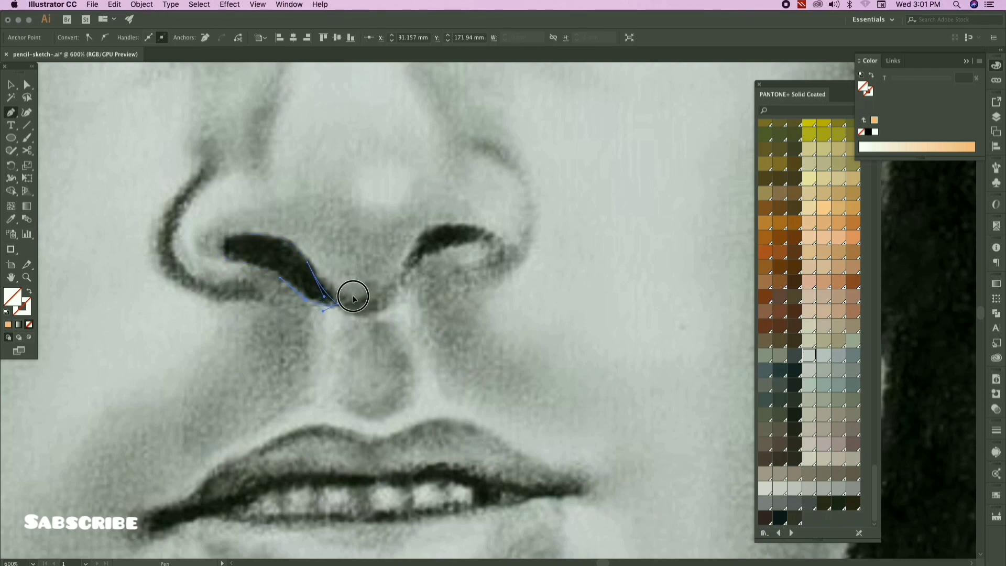
Step: Trace the dark opening of the sketch's right nostril with the Pen tool
{"action": "scroll", "coordinate": [400, 290], "scroll_direction": "right", "scroll_amount": 2}
{"action": "scroll", "coordinate": [399, 289], "scroll_direction": "up", "scroll_amount": 2}
{"action": "left_click", "coordinate": [381, 293]}
{"action": "left_click_drag", "start_coordinate": [371, 300], "coordinate": [362, 297]}
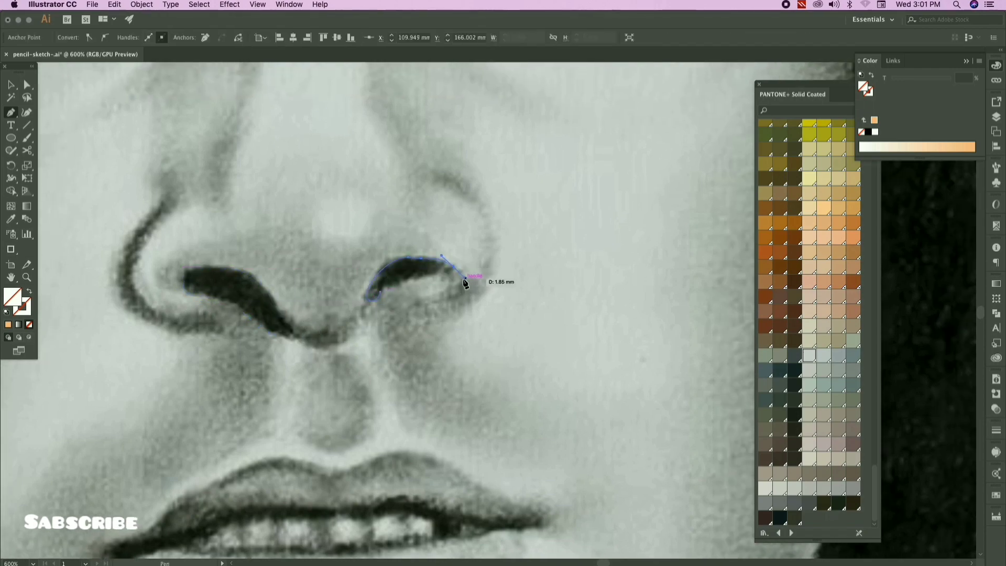
Step: Trace the curved dark contour of the nose's left wing as a closed shape and refine its anchor points
{"action": "key", "text": "super+minus"}
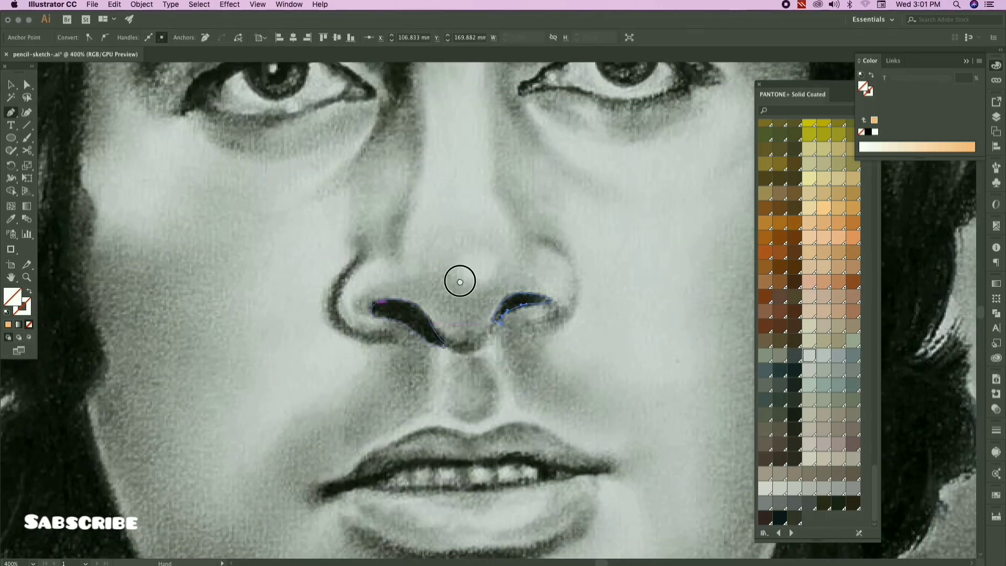
{"action": "scroll", "coordinate": [460, 281], "scroll_direction": "up", "scroll_amount": 1}
{"action": "left_click", "coordinate": [362, 269]}
{"action": "left_click_drag", "start_coordinate": [343, 310], "coordinate": [413, 362]}
{"action": "scroll", "coordinate": [396, 346], "scroll_direction": "up", "scroll_amount": 2}
{"action": "scroll", "coordinate": [413, 360], "scroll_direction": "down", "scroll_amount": 1}
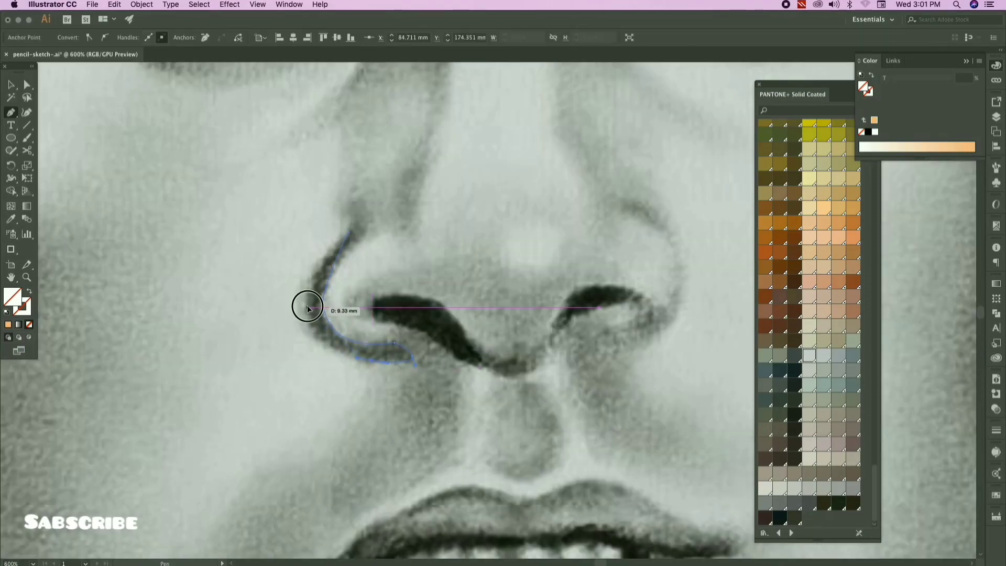
{"action": "left_click_drag", "start_coordinate": [307, 307], "coordinate": [306, 263]}
{"action": "scroll", "coordinate": [309, 267], "scroll_direction": "up", "scroll_amount": 2}
{"action": "scroll", "coordinate": [310, 356], "scroll_direction": "up", "scroll_amount": 2}
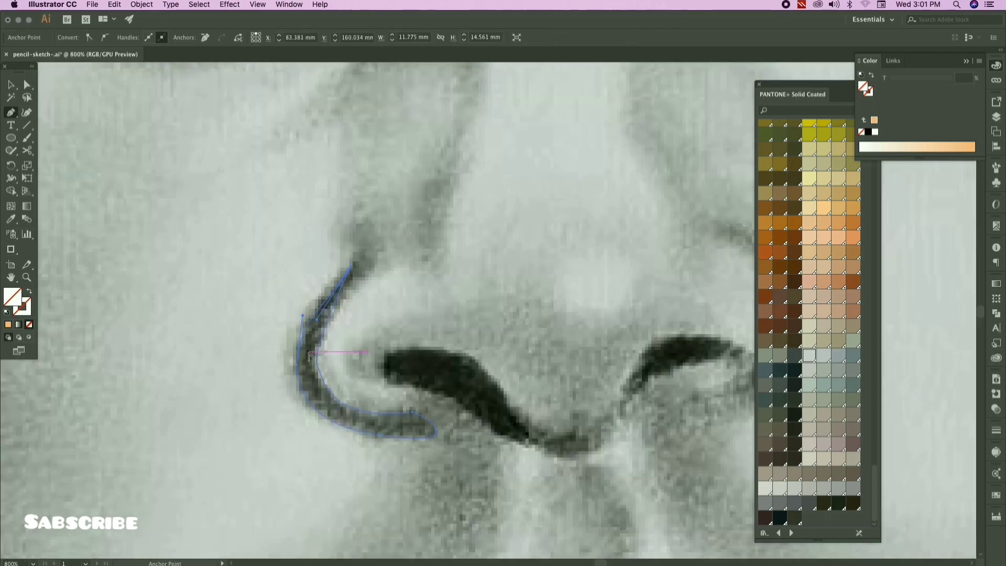
{"action": "left_click", "coordinate": [26, 84]}
{"action": "left_click", "coordinate": [319, 368]}
Step: Move the traced nostrils and left wing contour onto the portrait's face and fill them with the hair's dark brown
{"action": "scroll", "coordinate": [311, 338], "scroll_direction": "down", "scroll_amount": 6}
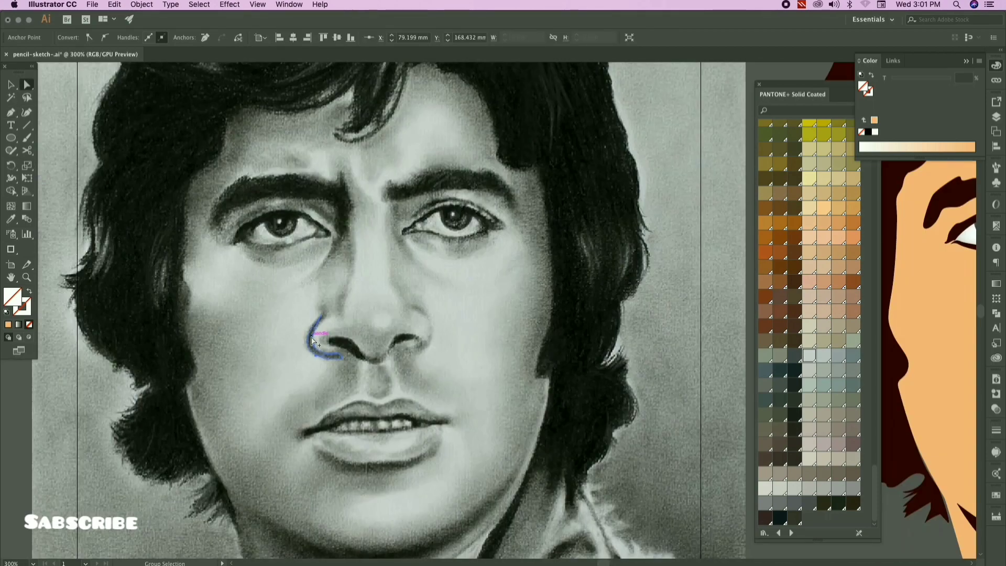
{"action": "key", "text": "v"}
{"action": "scroll", "coordinate": [332, 370], "scroll_direction": "down", "scroll_amount": 1}
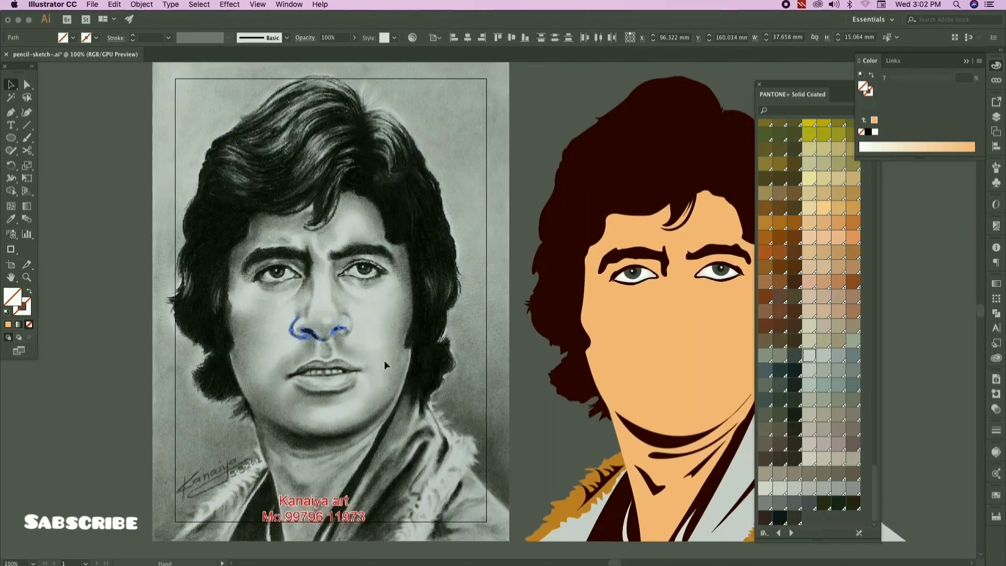
{"action": "key", "text": "i"}
{"action": "left_click", "coordinate": [568, 361]}
{"action": "left_click", "coordinate": [397, 379]}
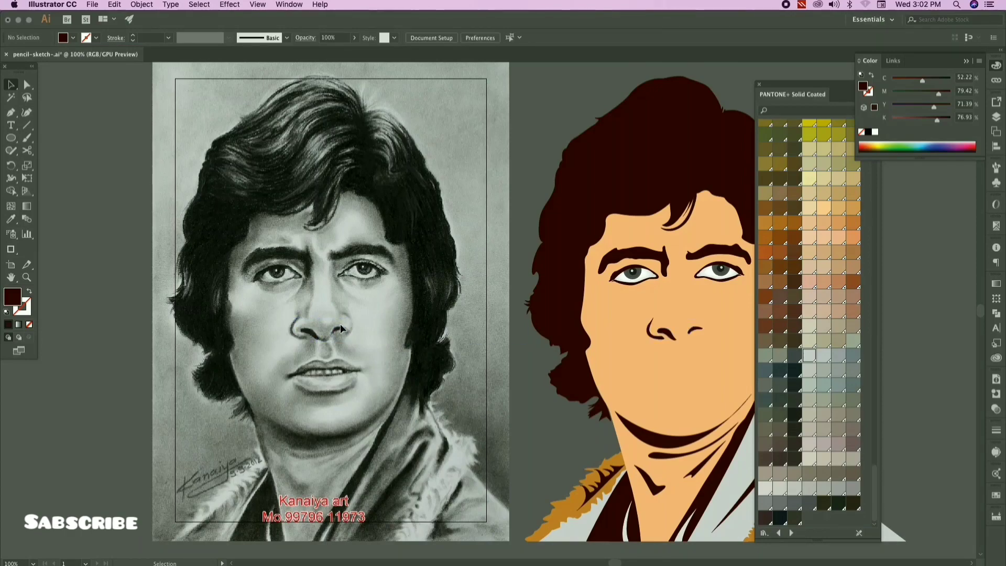
Step: Trace the shadow at the lower edge of the sketch's right nose wing as an unfilled shape
{"action": "scroll", "coordinate": [341, 326], "scroll_direction": "up", "scroll_amount": 5}
{"action": "scroll", "coordinate": [294, 313], "scroll_direction": "down", "scroll_amount": 5}
{"action": "scroll", "coordinate": [308, 335], "scroll_direction": "up", "scroll_amount": 5}
{"action": "scroll", "coordinate": [332, 318], "scroll_direction": "up", "scroll_amount": 1}
{"action": "key", "text": "p"}
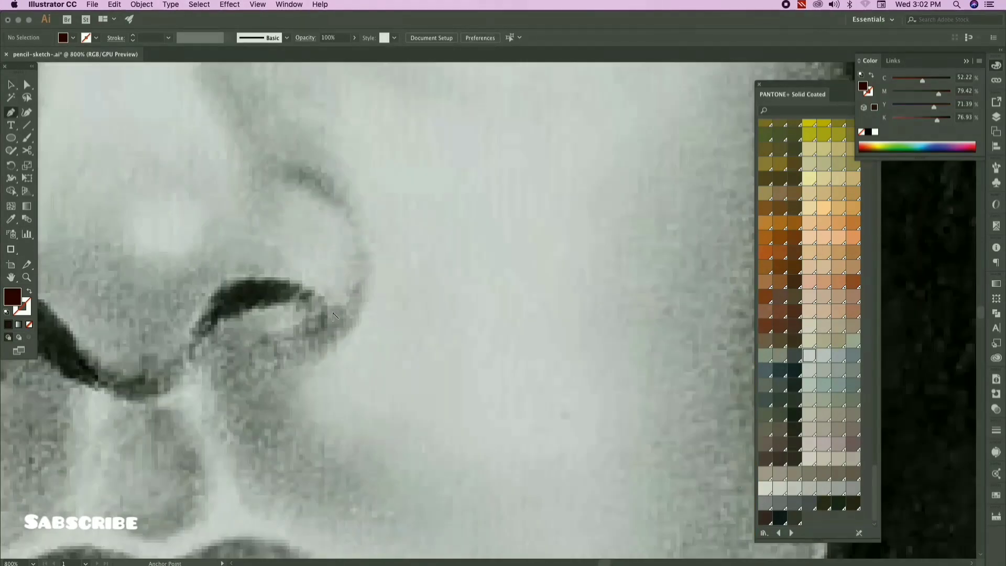
{"action": "left_click_drag", "start_coordinate": [287, 345], "coordinate": [249, 344]}
{"action": "mouse_move", "coordinate": [373, 247]}
{"action": "left_mouse_down"}
{"action": "mouse_move", "coordinate": [366, 285]}
{"action": "mouse_move", "coordinate": [328, 314]}
{"action": "left_mouse_up"}
{"action": "key", "text": "/"}
{"action": "left_click", "coordinate": [303, 298]}
Step: Trace the upper contour of the sketch's right nose wing as a thin curved shape
{"action": "scroll", "coordinate": [314, 291], "scroll_direction": "up", "scroll_amount": 3}
{"action": "scroll", "coordinate": [315, 291], "scroll_direction": "left", "scroll_amount": 1}
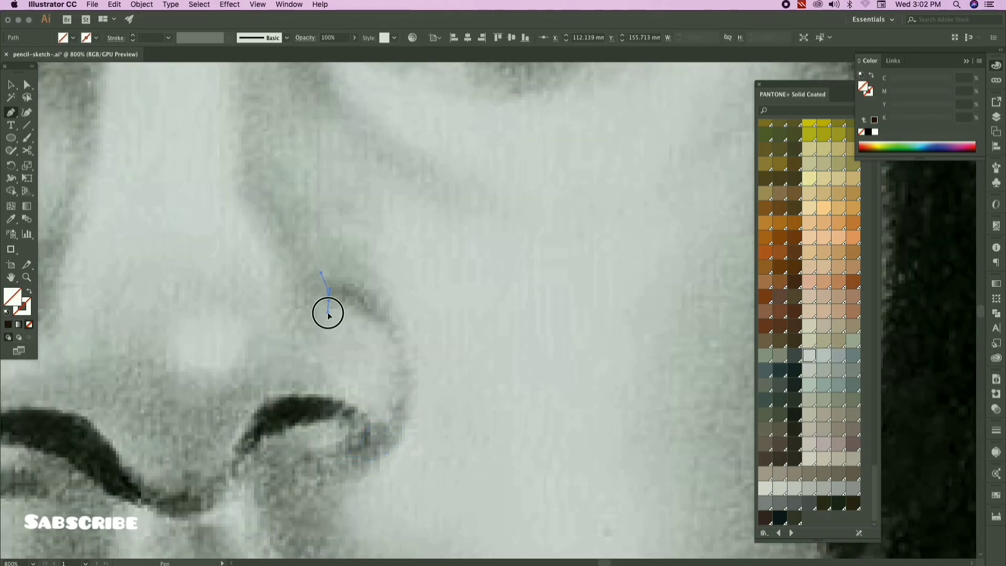
{"action": "left_click_drag", "start_coordinate": [400, 353], "coordinate": [413, 409]}
{"action": "left_click", "coordinate": [400, 353]}
{"action": "scroll", "coordinate": [338, 299], "scroll_direction": "down", "scroll_amount": 3}
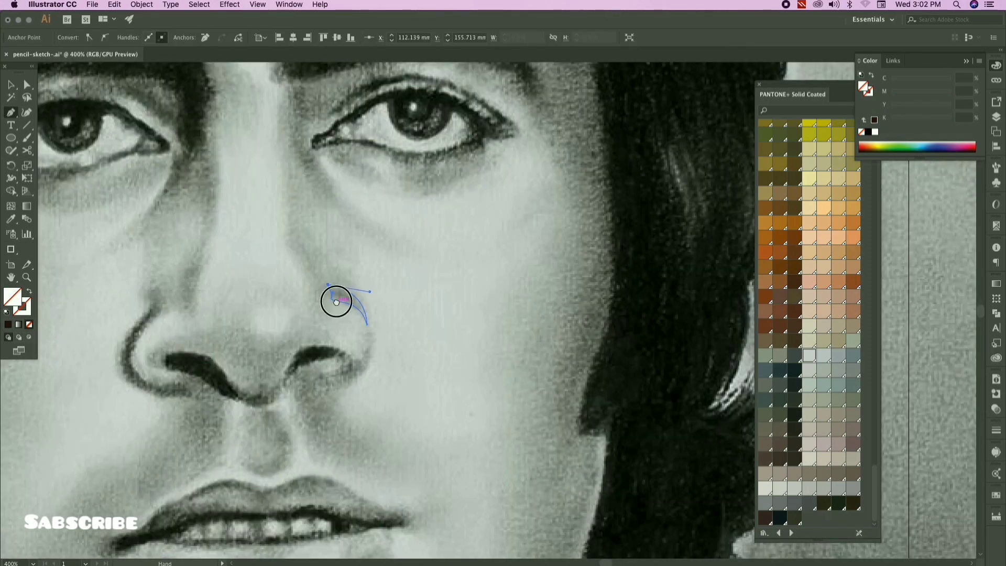
Step: Try to place the two right nose wing shapes on the portrait's nose
{"action": "left_click_drag", "start_coordinate": [341, 302], "coordinate": [388, 380]}
{"action": "key", "text": "v"}
{"action": "scroll", "coordinate": [381, 370], "scroll_direction": "down", "scroll_amount": 3}
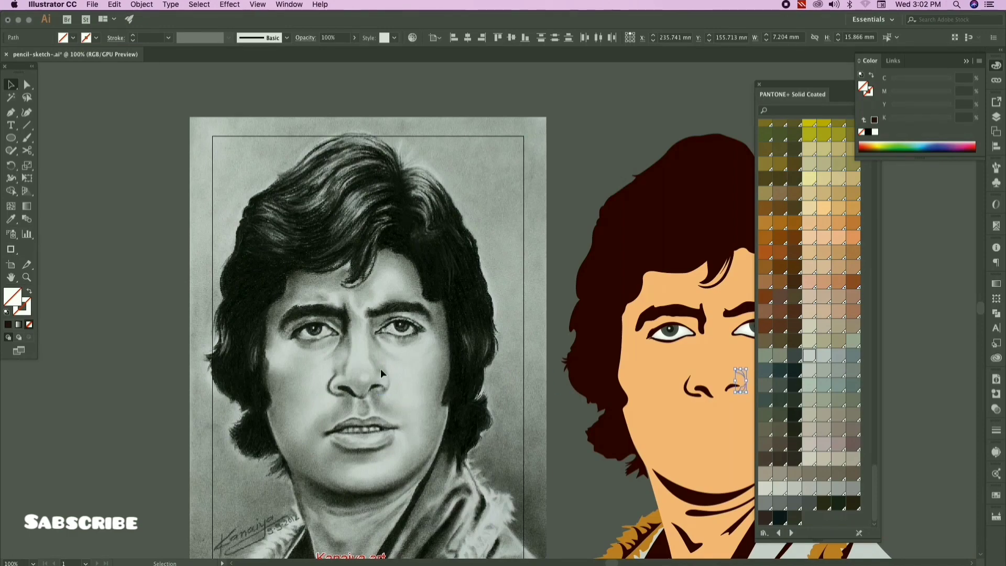
{"action": "left_click", "coordinate": [215, 230]}
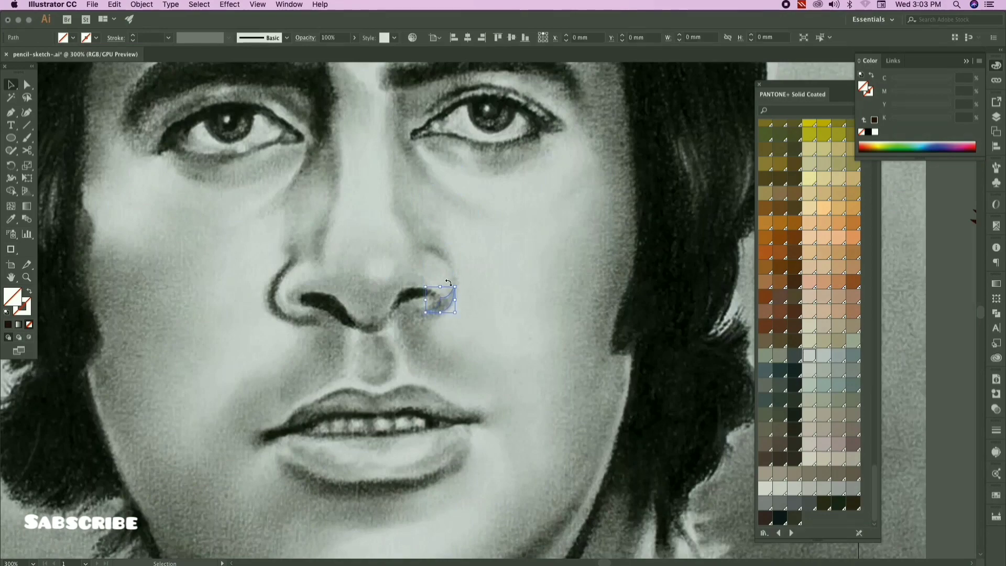
Step: Select the right nose wing shapes on the sketch, move them onto the portrait and fill them with its dark brown
{"action": "scroll", "coordinate": [450, 306], "scroll_direction": "up", "scroll_amount": 3}
{"action": "left_click", "coordinate": [450, 352]}
{"action": "scroll", "coordinate": [450, 353], "scroll_direction": "down", "scroll_amount": 5}
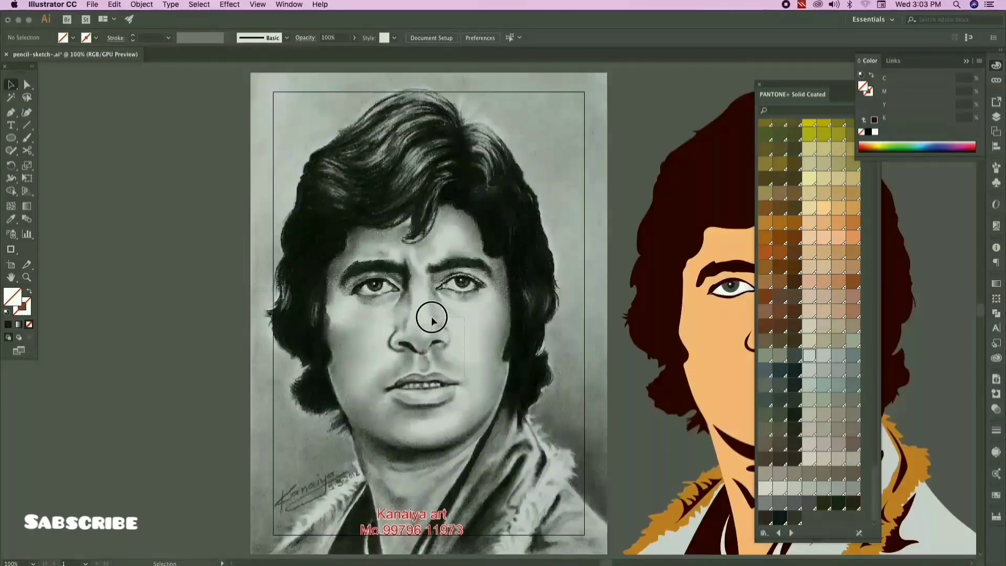
{"action": "left_click_drag", "start_coordinate": [432, 316], "coordinate": [461, 364]}
{"action": "scroll", "coordinate": [348, 373], "scroll_direction": "down", "scroll_amount": 1}
{"action": "key", "text": "i"}
{"action": "left_click", "coordinate": [440, 361]}
{"action": "key", "text": "v"}
{"action": "left_click", "coordinate": [284, 394]}
{"action": "mouse_move", "coordinate": [284, 394]}
{"action": "left_mouse_down"}
{"action": "mouse_move", "coordinate": [267, 281]}
{"action": "mouse_move", "coordinate": [240, 281]}
{"action": "left_mouse_up"}
Step: Begin the dark mouth line with the Pen tool, tracing along the upper edge of the teeth towards the right corner
{"action": "scroll", "coordinate": [249, 254], "scroll_direction": "up", "scroll_amount": 6}
{"action": "key", "text": "p"}
{"action": "left_click", "coordinate": [208, 294]}
{"action": "left_click_drag", "start_coordinate": [262, 268], "coordinate": [271, 267]}
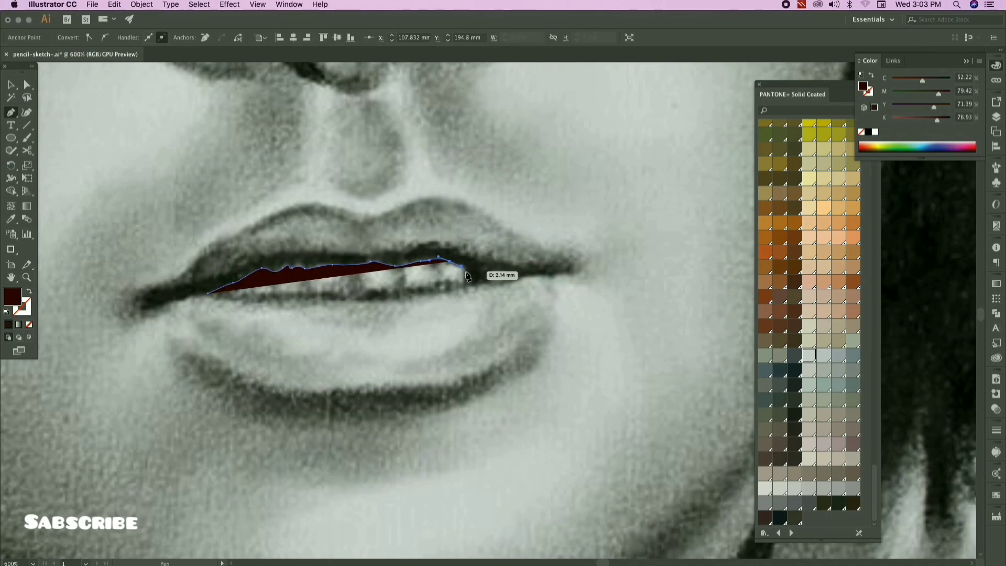
{"action": "left_click", "coordinate": [468, 276]}
{"action": "left_click_drag", "start_coordinate": [491, 268], "coordinate": [524, 275]}
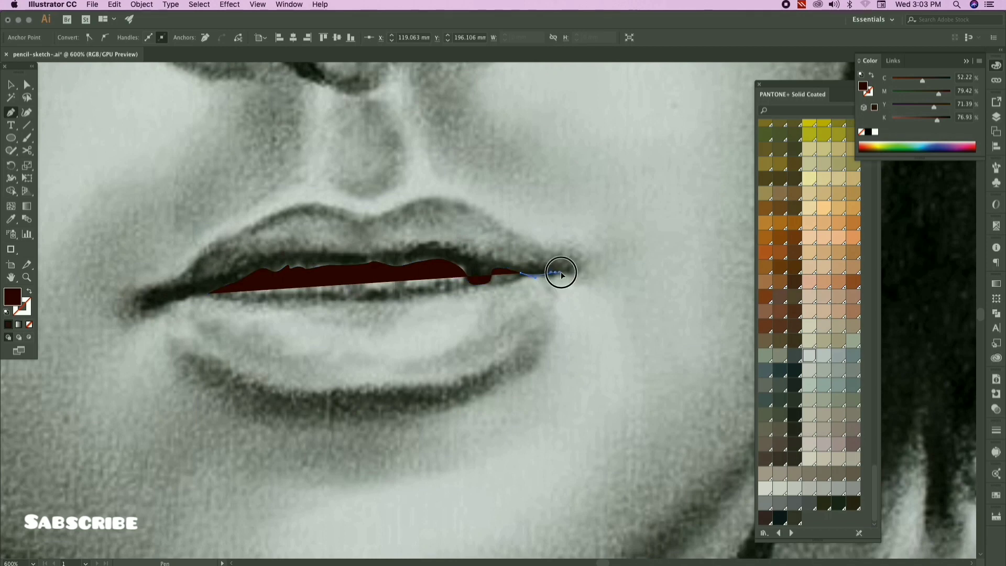
Step: Continue the mouth line around the right corner of the mouth and remove the path's fill
{"action": "scroll", "coordinate": [561, 272], "scroll_direction": "up", "scroll_amount": 3}
{"action": "left_click", "coordinate": [578, 275]}
{"action": "scroll", "coordinate": [578, 270], "scroll_direction": "down", "scroll_amount": 2}
{"action": "left_click", "coordinate": [580, 265]}
{"action": "left_click_drag", "start_coordinate": [575, 255], "coordinate": [567, 253]}
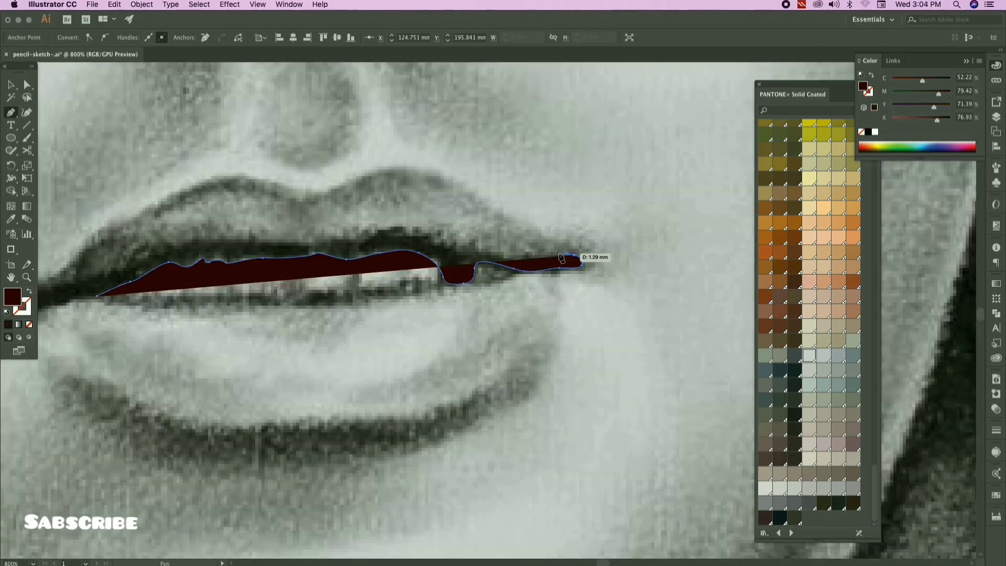
{"action": "key", "text": "slash"}
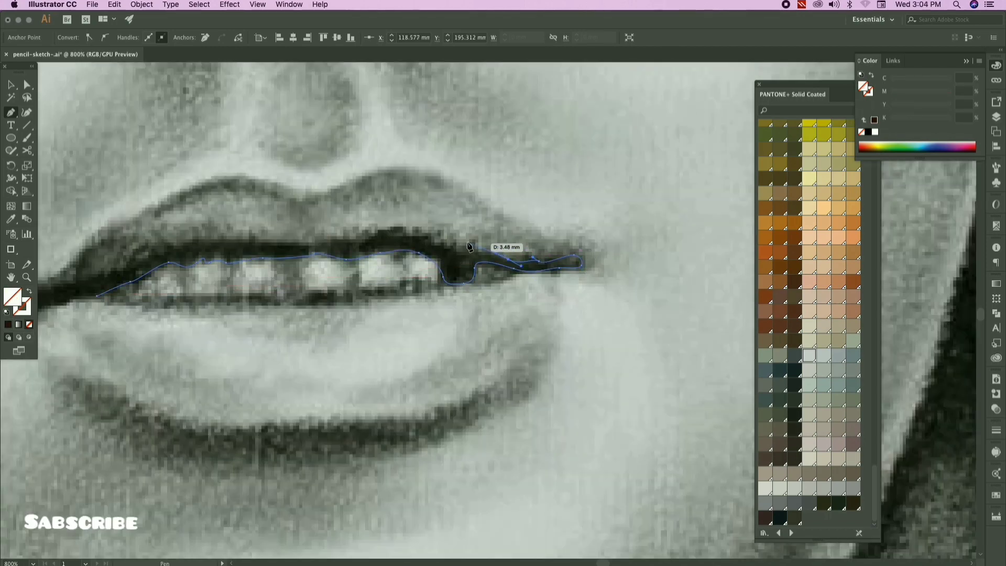
Step: Trace the mouth line's upper edge back along the underside of the upper lip towards the left corner
{"action": "left_click_drag", "start_coordinate": [364, 239], "coordinate": [352, 242]}
{"action": "left_click_drag", "start_coordinate": [341, 245], "coordinate": [467, 261]}
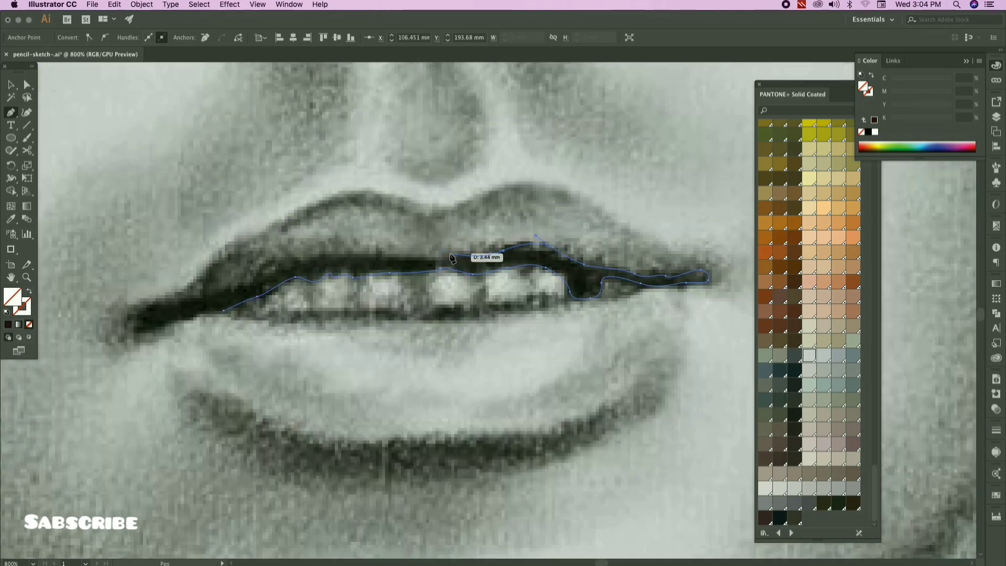
{"action": "left_click_drag", "start_coordinate": [388, 254], "coordinate": [378, 254]}
{"action": "left_click_drag", "start_coordinate": [372, 253], "coordinate": [445, 233]}
{"action": "left_click_drag", "start_coordinate": [413, 234], "coordinate": [410, 235]}
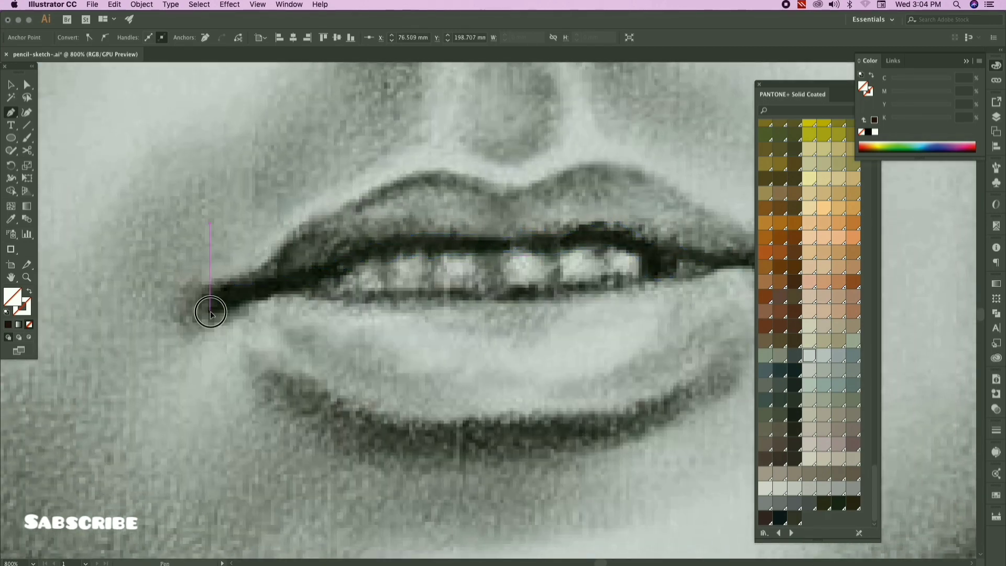
Step: Round the mouth line at the left corner of the mouth and close the shape
{"action": "left_click_drag", "start_coordinate": [210, 312], "coordinate": [221, 313]}
{"action": "left_click_drag", "start_coordinate": [253, 301], "coordinate": [306, 294]}
{"action": "scroll", "coordinate": [310, 293], "scroll_direction": "down", "scroll_amount": 2}
{"action": "scroll", "coordinate": [309, 293], "scroll_direction": "right", "scroll_amount": 2}
{"action": "scroll", "coordinate": [287, 228], "scroll_direction": "up", "scroll_amount": 4}
{"action": "scroll", "coordinate": [178, 265], "scroll_direction": "down", "scroll_amount": 3}
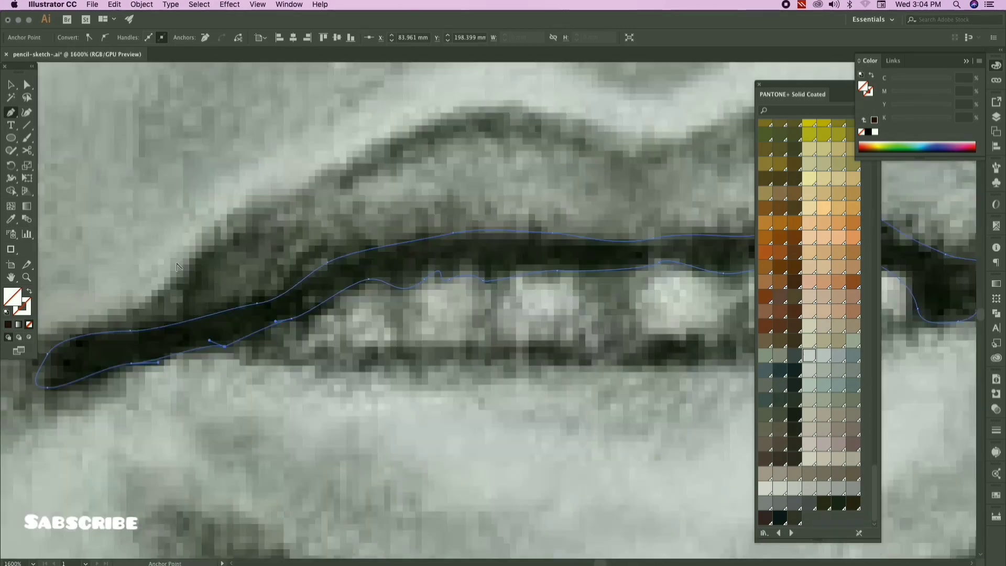
Step: Trace the upper lip's outer contour from the left corner over both peaks to the right corner of the mouth
{"action": "scroll", "coordinate": [177, 264], "scroll_direction": "down", "scroll_amount": 3}
{"action": "left_click", "coordinate": [133, 299]}
{"action": "left_click_drag", "start_coordinate": [239, 223], "coordinate": [281, 199]}
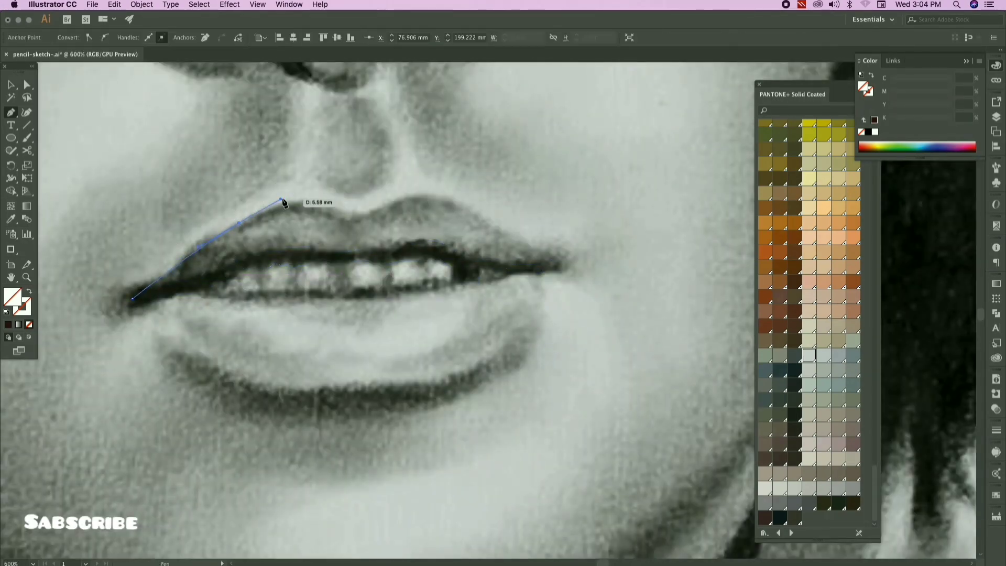
{"action": "left_click_drag", "start_coordinate": [366, 213], "coordinate": [372, 210]}
{"action": "left_click_drag", "start_coordinate": [409, 204], "coordinate": [237, 204]}
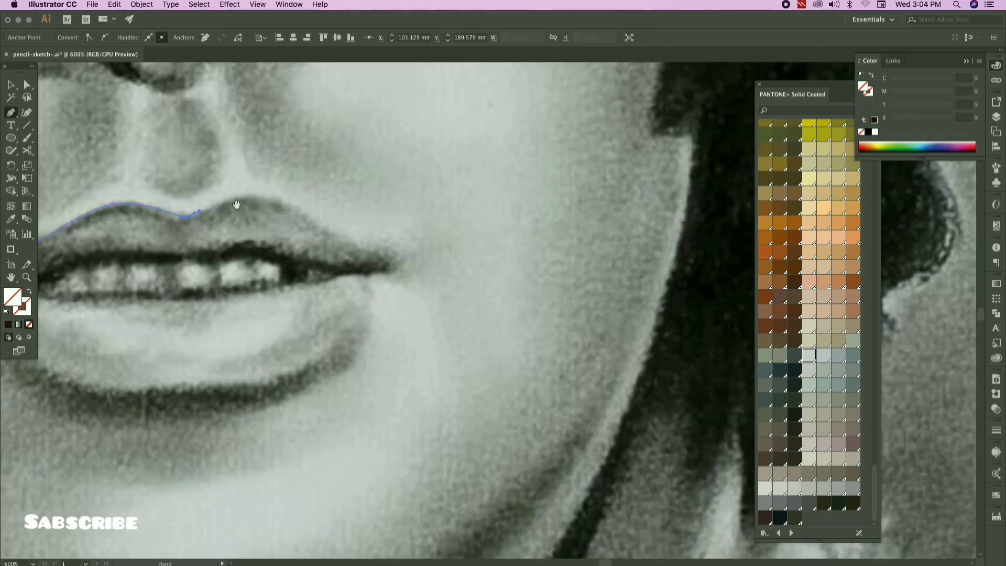
{"action": "scroll", "coordinate": [306, 215], "scroll_direction": "down", "scroll_amount": 2}
{"action": "scroll", "coordinate": [306, 215], "scroll_direction": "right", "scroll_amount": 3}
{"action": "left_click_drag", "start_coordinate": [308, 212], "coordinate": [516, 253]}
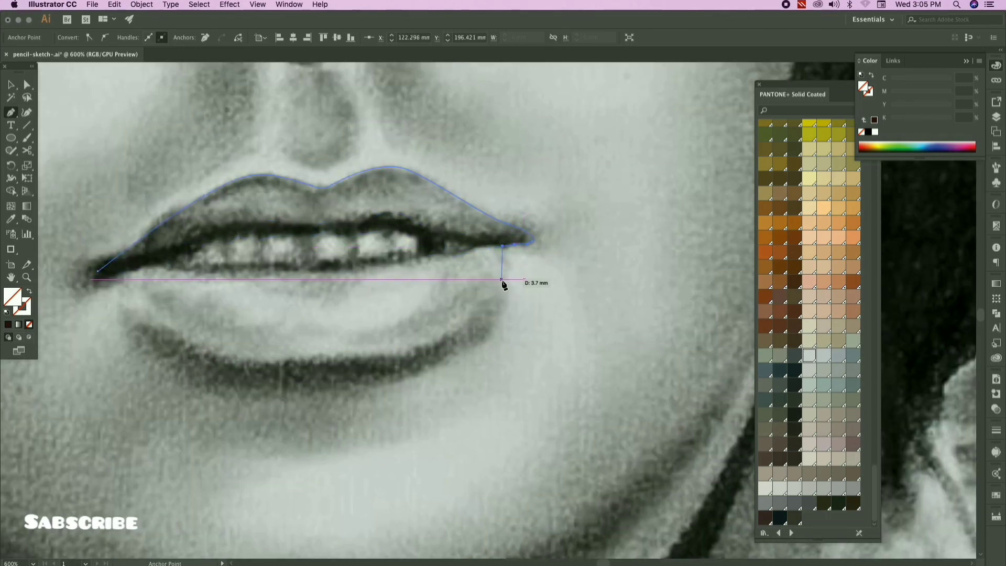
Step: Continue the outline along the bottom of the lower lip, close the full lip shape at the left corner and deselect it
{"action": "left_click_drag", "start_coordinate": [380, 365], "coordinate": [440, 312]}
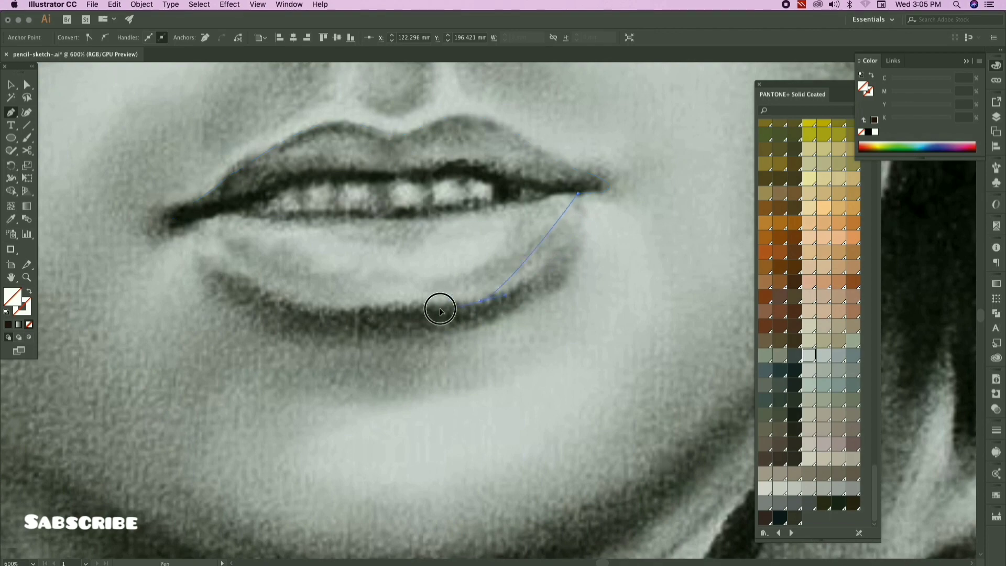
{"action": "left_click", "coordinate": [404, 312]}
{"action": "scroll", "coordinate": [473, 302], "scroll_direction": "left", "scroll_amount": 3}
{"action": "left_click_drag", "start_coordinate": [409, 257], "coordinate": [270, 326]}
{"action": "scroll", "coordinate": [213, 288], "scroll_direction": "down", "scroll_amount": 2}
{"action": "scroll", "coordinate": [303, 276], "scroll_direction": "up", "scroll_amount": 3}
{"action": "left_click", "coordinate": [209, 299], "text": "super"}
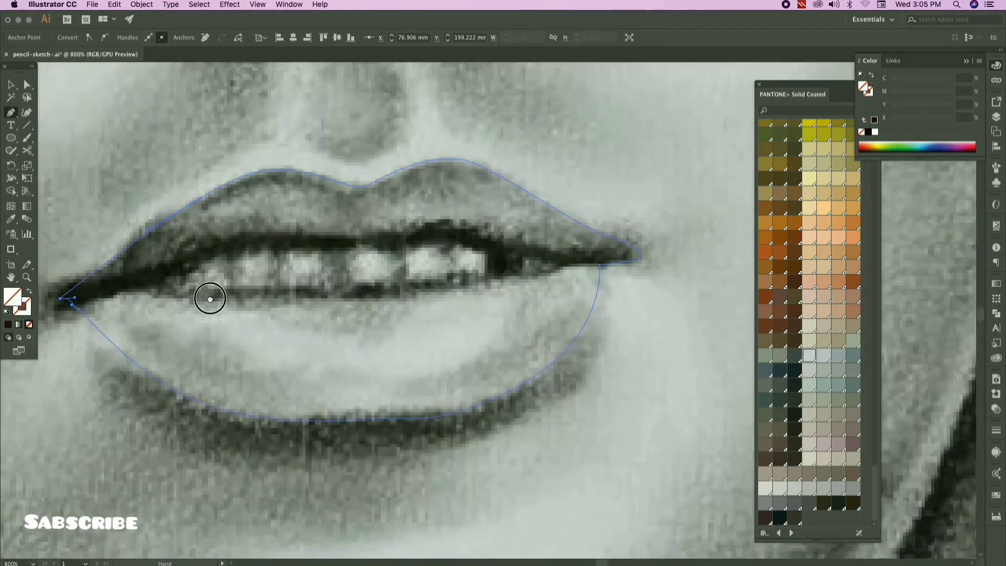
Step: Trace the dark line between the bottom of the teeth and the lower lip as a closed, unfilled shape
{"action": "left_click", "coordinate": [159, 276]}
{"action": "mouse_move", "coordinate": [212, 292]}
{"action": "left_mouse_down"}
{"action": "mouse_move", "coordinate": [254, 291]}
{"action": "mouse_move", "coordinate": [218, 288]}
{"action": "left_mouse_up"}
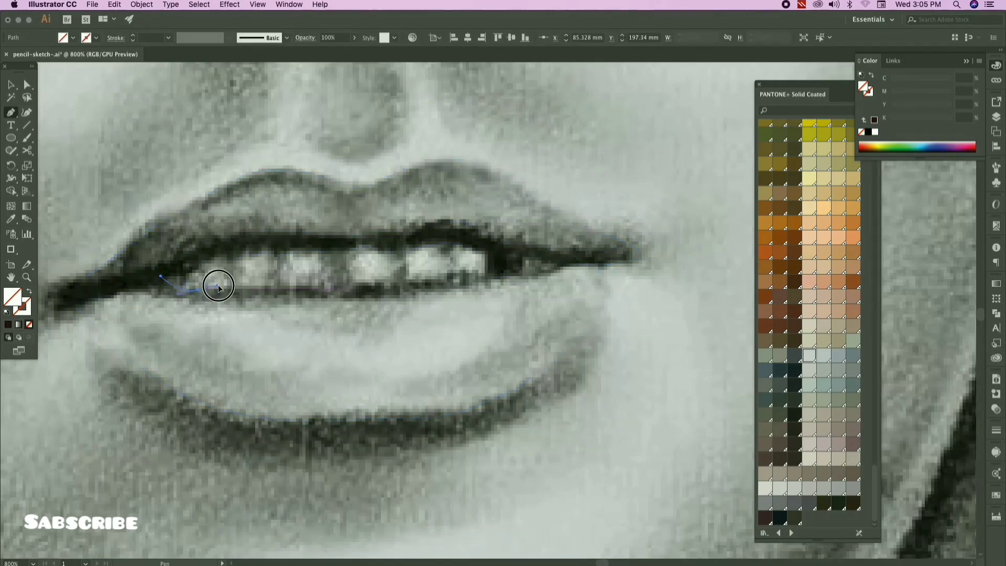
{"action": "left_click", "coordinate": [286, 283]}
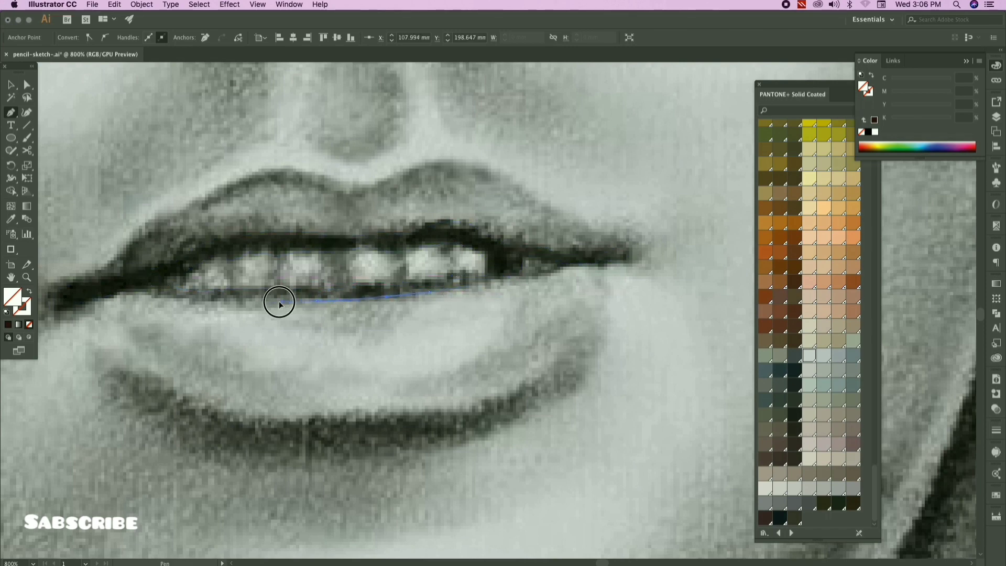
Step: Fill both mouth line shapes with the dark brown sampled from the portrait's hair and deselect them
{"action": "key", "text": "super+minus"}
{"action": "key", "text": "super+minus"}
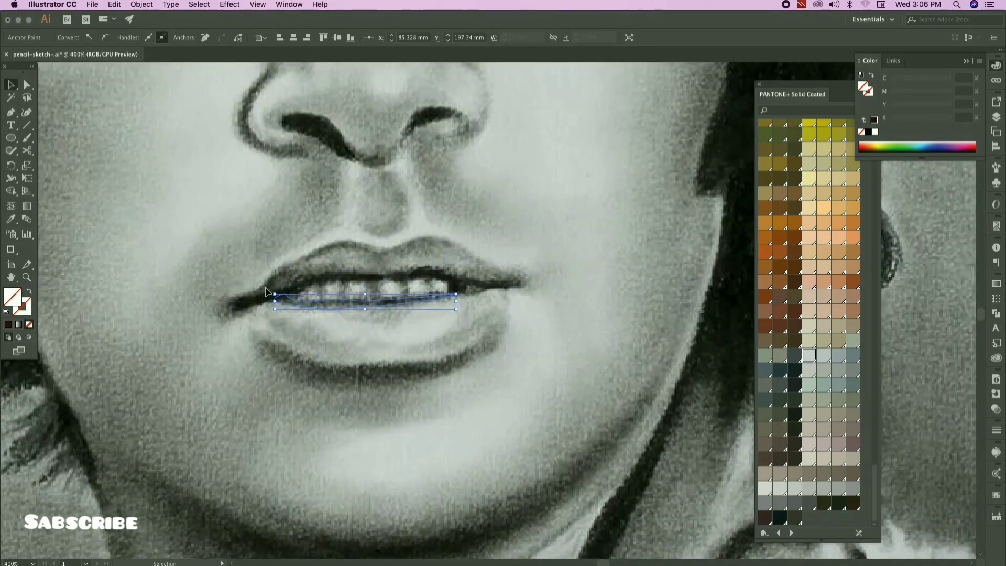
{"action": "left_click", "coordinate": [367, 285], "text": "shift"}
{"action": "scroll", "coordinate": [388, 297], "scroll_direction": "down", "scroll_amount": 5}
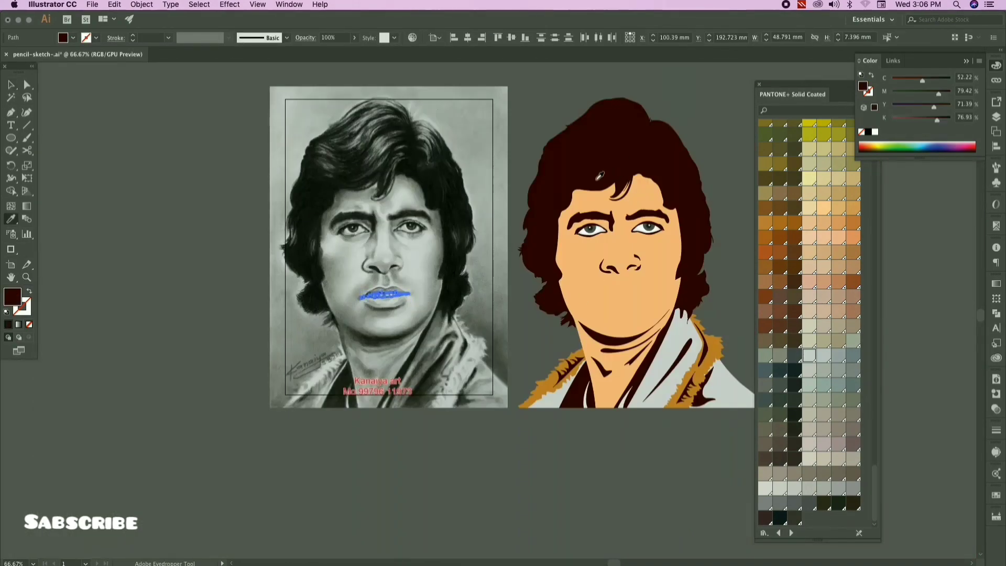
{"action": "key", "text": "v"}
{"action": "left_click", "coordinate": [399, 305]}
{"action": "scroll", "coordinate": [399, 306], "scroll_direction": "up", "scroll_amount": 8}
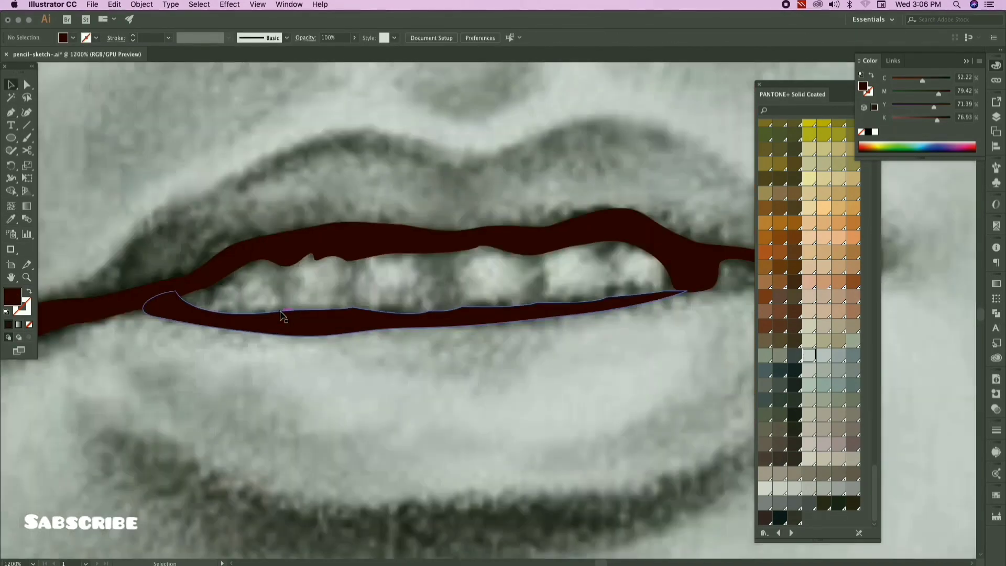
Step: Draw two narrow dark brown dividers between the teeth on the left side of the mouth
{"action": "key", "text": "p"}
{"action": "left_click", "coordinate": [288, 313]}
{"action": "left_click", "coordinate": [278, 257]}
{"action": "left_click", "coordinate": [349, 252]}
{"action": "left_click", "coordinate": [351, 309]}
{"action": "left_click", "coordinate": [358, 310]}
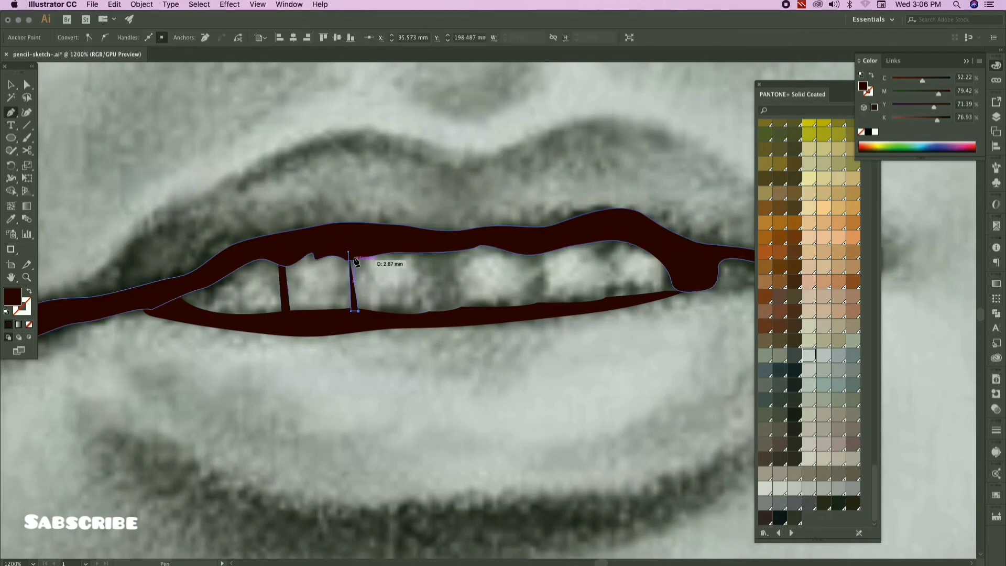
{"action": "left_click", "coordinate": [355, 253]}
{"action": "left_click", "coordinate": [349, 253]}
Step: Draw a wider tapered dark brown divider between the two middle teeth
{"action": "left_click_drag", "start_coordinate": [414, 271], "coordinate": [351, 266]}
{"action": "left_click", "coordinate": [371, 239]}
{"action": "left_click", "coordinate": [374, 309]}
{"action": "left_click", "coordinate": [382, 240]}
{"action": "left_click", "coordinate": [372, 238]}
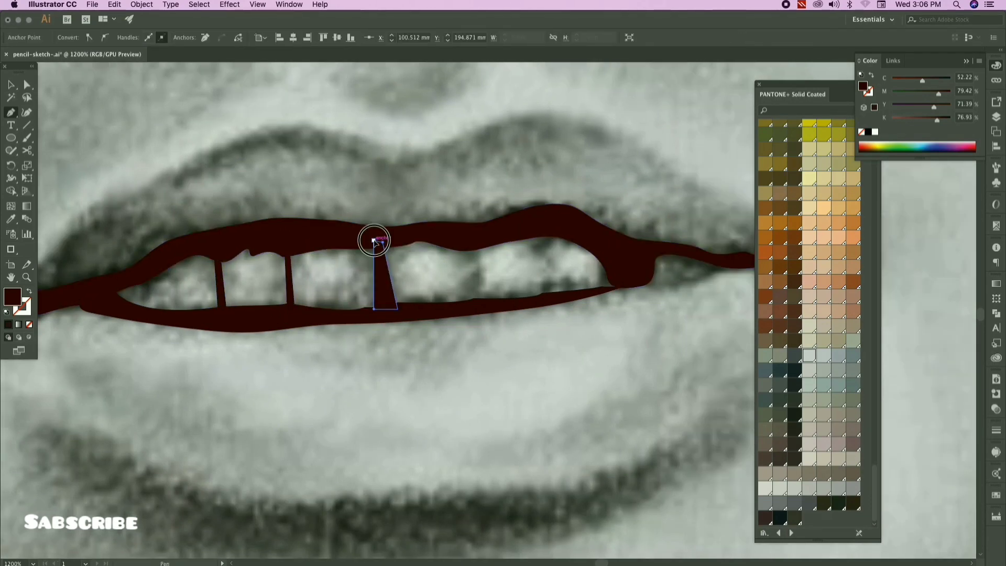
Step: Draw two pointed dark brown dividers between the teeth on the right side of the mouth
{"action": "left_click_drag", "start_coordinate": [472, 238], "coordinate": [393, 245]}
{"action": "left_click", "coordinate": [394, 243]}
{"action": "left_click", "coordinate": [387, 310]}
{"action": "left_click", "coordinate": [406, 313]}
{"action": "left_click", "coordinate": [395, 245]}
{"action": "left_click_drag", "start_coordinate": [475, 233], "coordinate": [391, 220]}
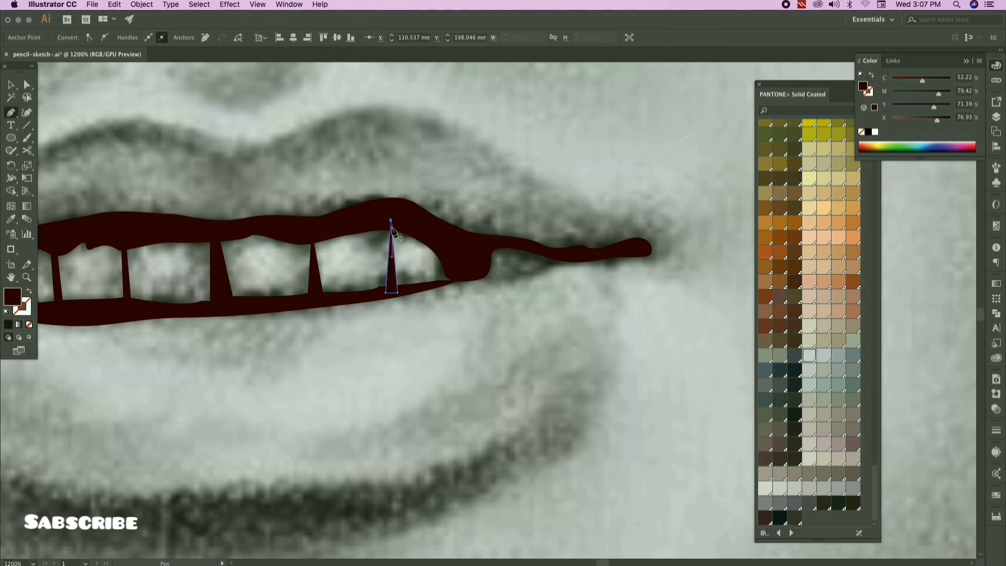
Step: Draw a narrow dark brown divider beside the leftmost tooth
{"action": "scroll", "coordinate": [402, 325], "scroll_direction": "down", "scroll_amount": 6}
{"action": "scroll", "coordinate": [387, 312], "scroll_direction": "up", "scroll_amount": 5}
{"action": "scroll", "coordinate": [141, 466], "scroll_direction": "up", "scroll_amount": 3}
{"action": "left_click_drag", "start_coordinate": [258, 323], "coordinate": [259, 361]}
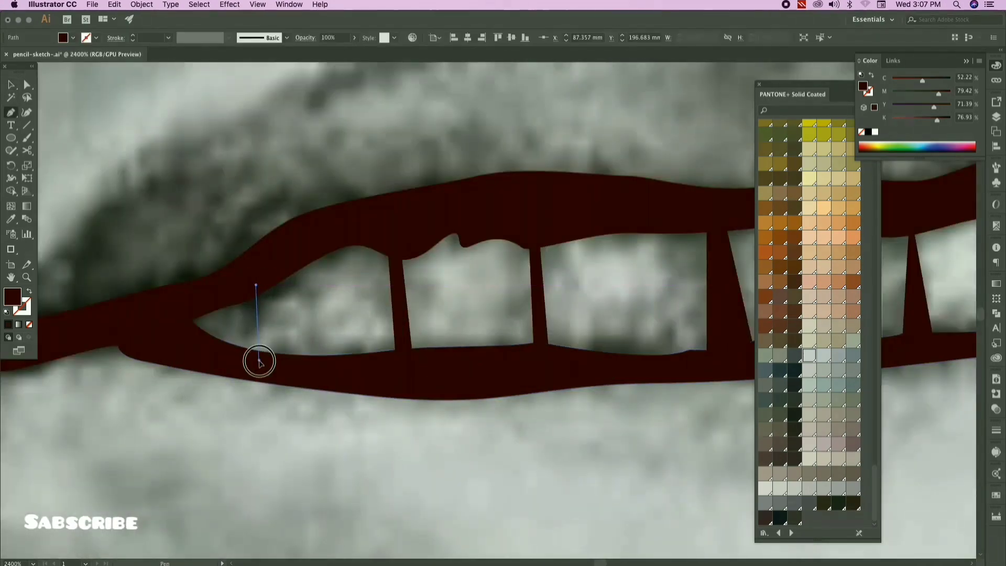
{"action": "left_click", "coordinate": [243, 354]}
{"action": "left_click", "coordinate": [247, 285]}
{"action": "left_click", "coordinate": [256, 285]}
{"action": "scroll", "coordinate": [253, 289], "scroll_direction": "down", "scroll_amount": 3}
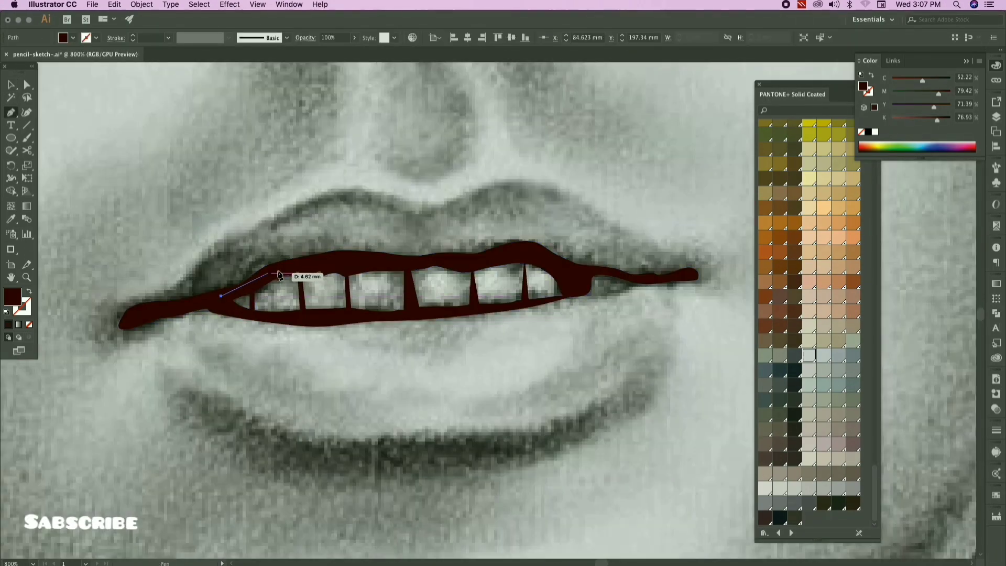
Step: Try to fill the whole mouth group on the portrait with pink DD8E8E and undo it
{"action": "scroll", "coordinate": [547, 306], "scroll_direction": "up", "scroll_amount": 3}
{"action": "scroll", "coordinate": [547, 306], "scroll_direction": "down", "scroll_amount": 6}
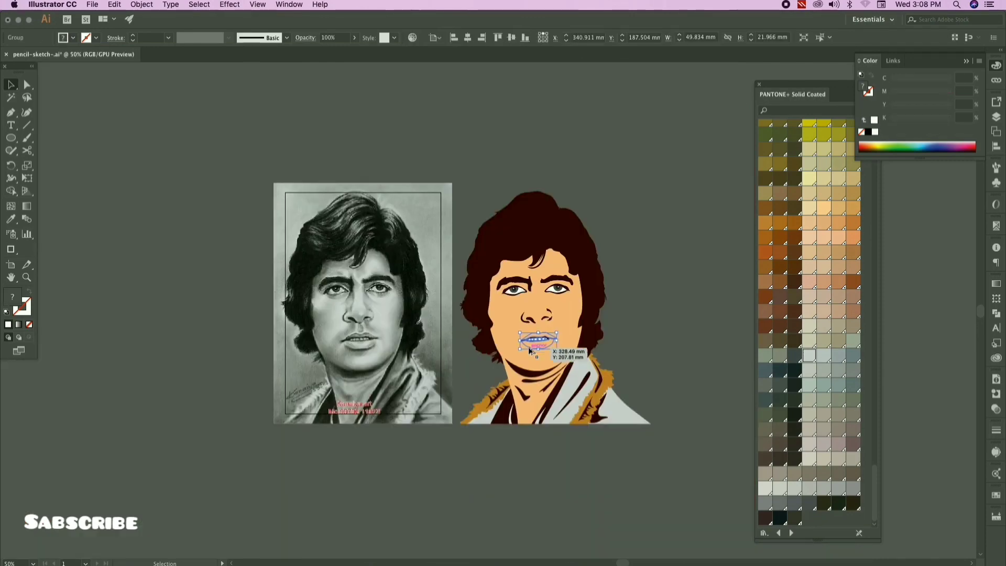
{"action": "double_click", "coordinate": [13, 299]}
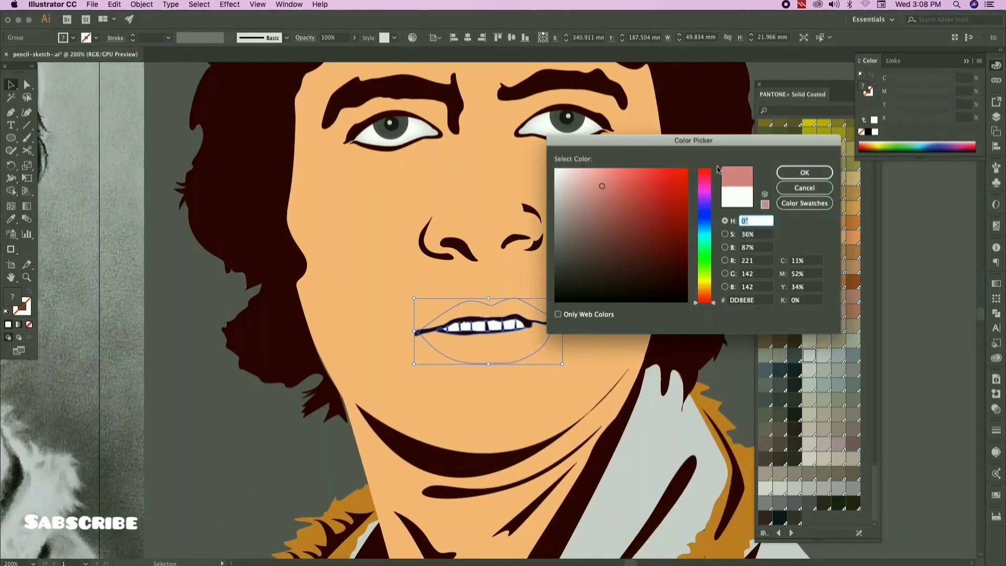
{"action": "left_click", "coordinate": [804, 172]}
{"action": "key", "text": "super+z"}
Step: Try to fill only the lip shape inside the mouth group with pink EF9595
{"action": "double_click", "coordinate": [439, 317]}
{"action": "double_click", "coordinate": [13, 297]}
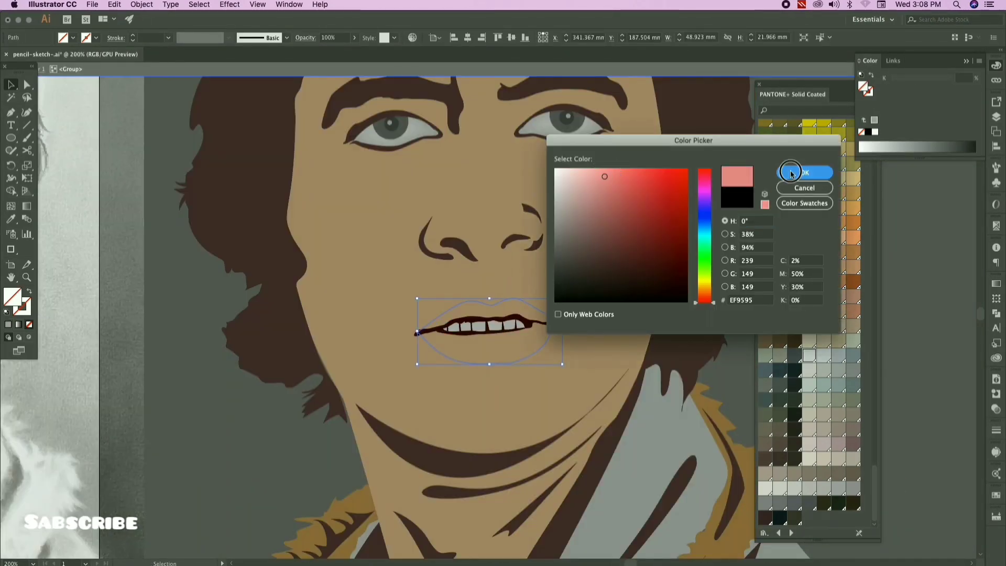
{"action": "left_click", "coordinate": [791, 173]}
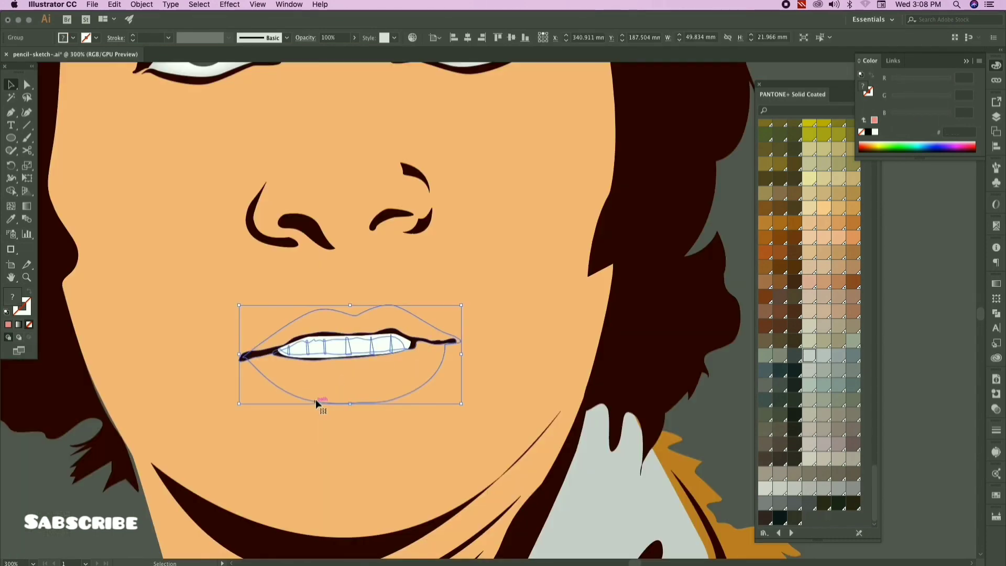
Step: Fill the lip shape with the PANTONE 170 C swatch
{"action": "left_click", "coordinate": [386, 403]}
{"action": "scroll", "coordinate": [815, 281], "scroll_direction": "down", "scroll_amount": 10}
{"action": "scroll", "coordinate": [822, 273], "scroll_direction": "up", "scroll_amount": 2}
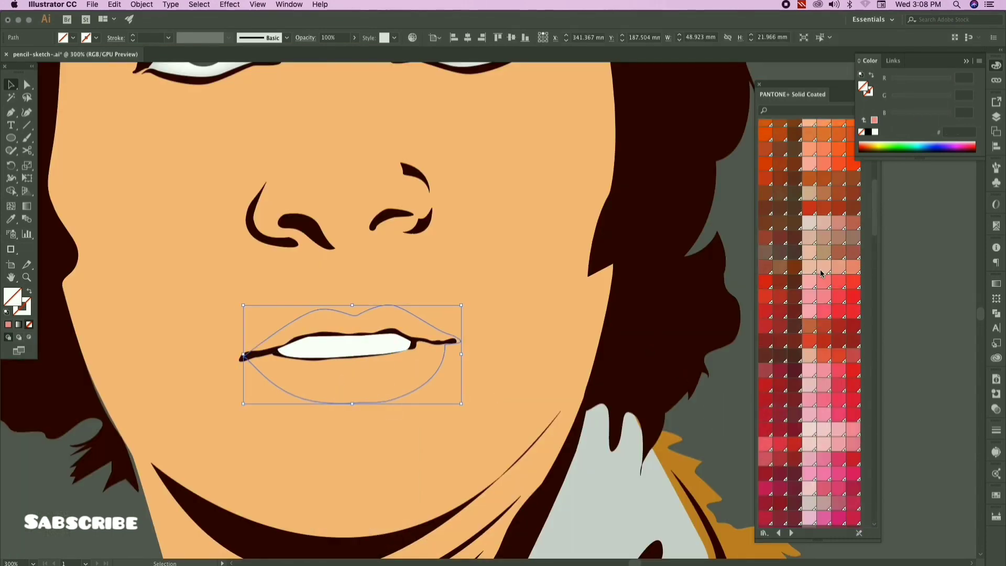
{"action": "scroll", "coordinate": [822, 273], "scroll_direction": "up", "scroll_amount": 5}
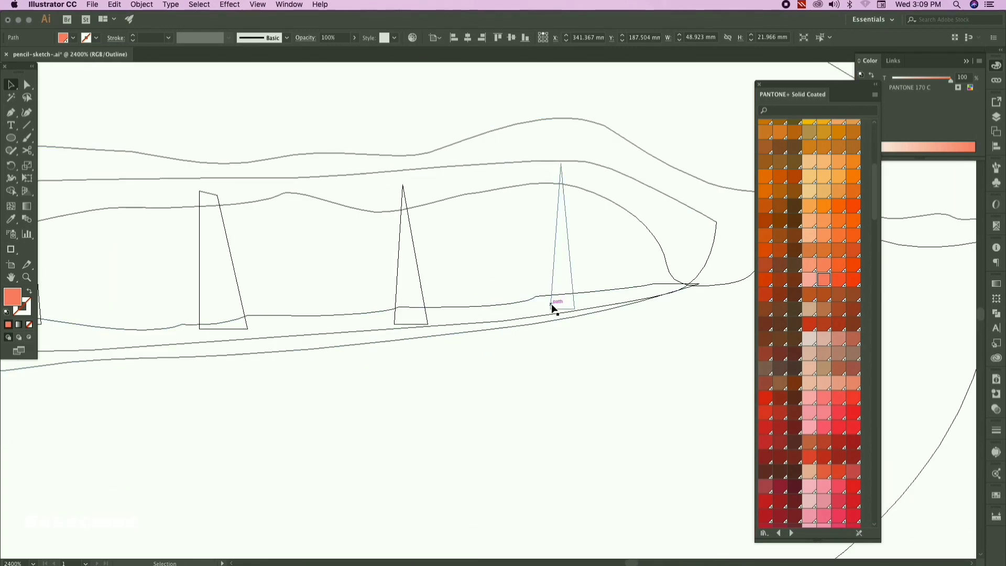
Step: Select the tooth dividers and mouth lines using their outlines and bring them in front of the lips and teeth
{"action": "left_click", "coordinate": [427, 319], "text": "shift"}
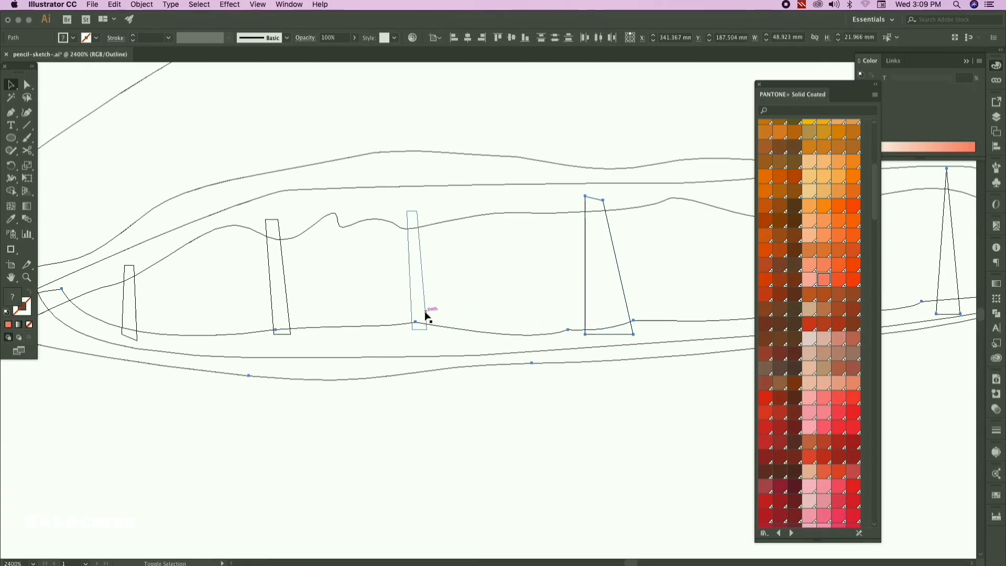
{"action": "left_click", "coordinate": [426, 315], "text": "shift"}
{"action": "scroll", "coordinate": [425, 315], "scroll_direction": "left", "scroll_amount": 3}
{"action": "left_click", "coordinate": [454, 322], "text": "shift"}
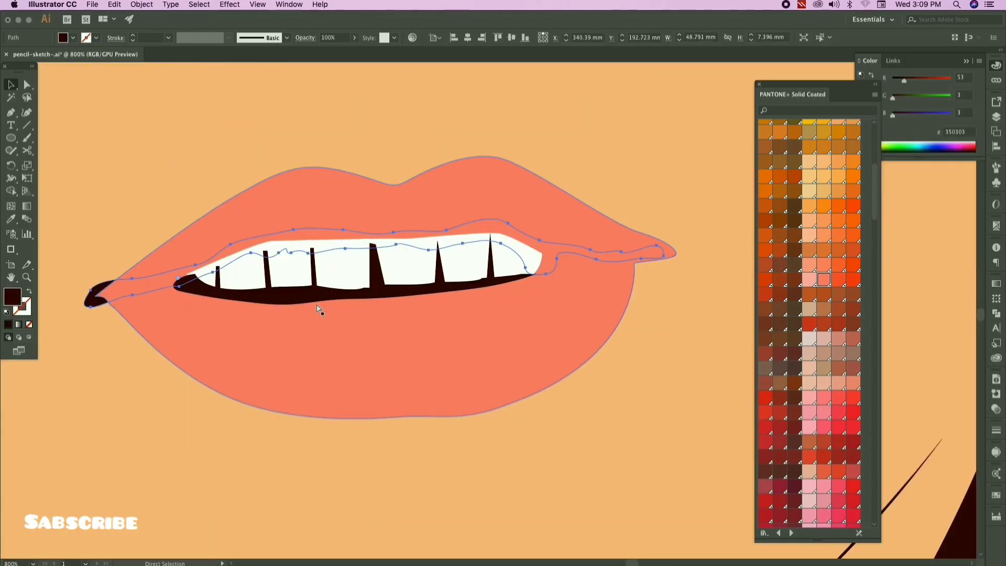
{"action": "scroll", "coordinate": [145, 283], "scroll_direction": "down", "scroll_amount": 1}
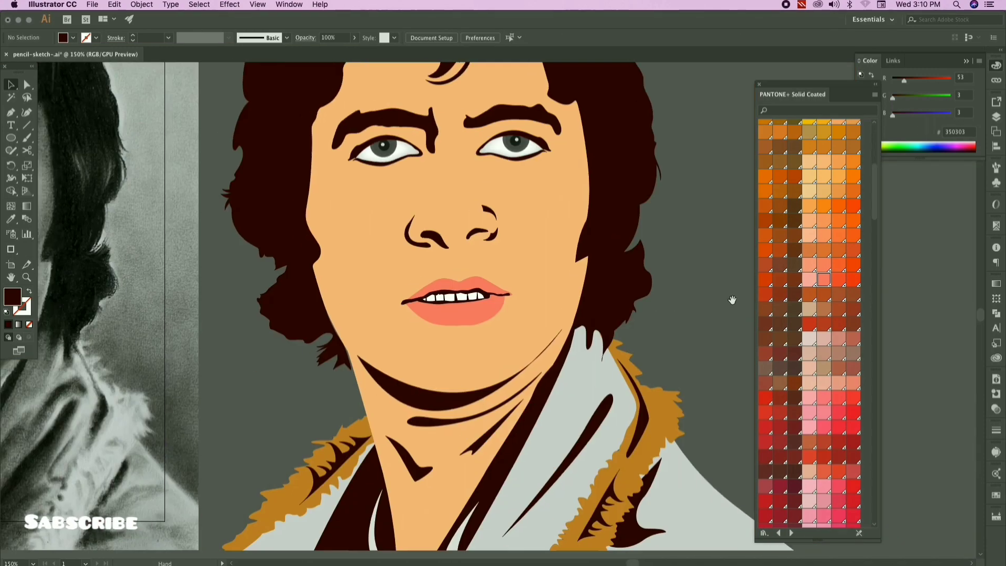
{"action": "scroll", "coordinate": [731, 294], "scroll_direction": "down", "scroll_amount": 1}
Step: Draw a closed, curved dark brown shadow shape beneath the portrait's lower lip
{"action": "scroll", "coordinate": [557, 259], "scroll_direction": "up", "scroll_amount": 5}
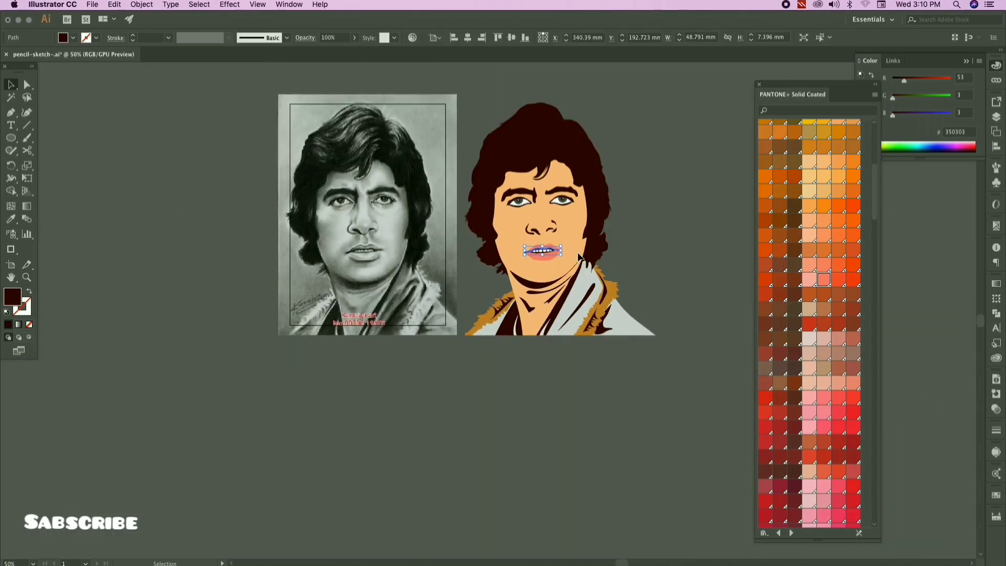
{"action": "scroll", "coordinate": [674, 259], "scroll_direction": "up", "scroll_amount": 1}
{"action": "scroll", "coordinate": [586, 267], "scroll_direction": "up", "scroll_amount": 2}
{"action": "scroll", "coordinate": [233, 315], "scroll_direction": "up", "scroll_amount": 1}
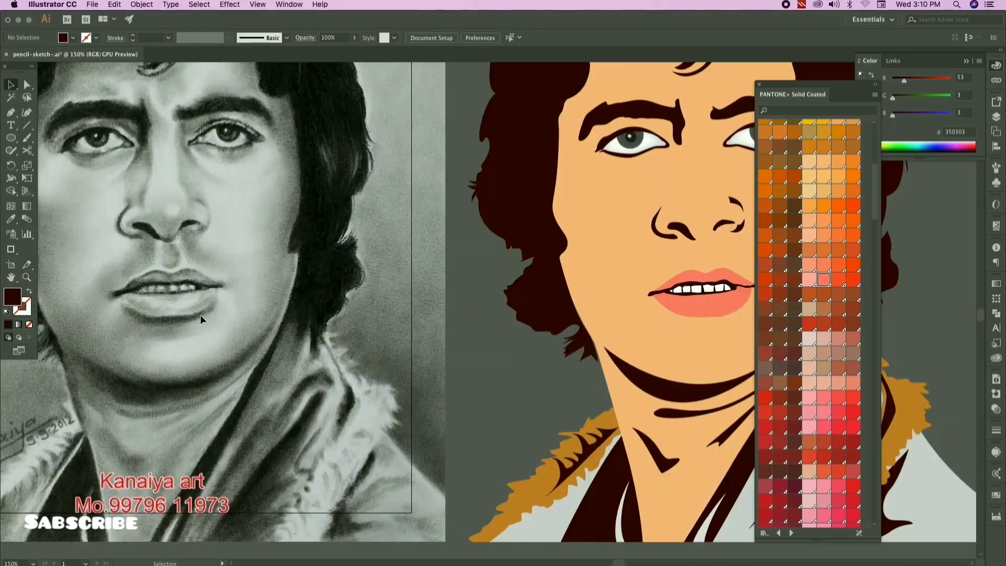
{"action": "scroll", "coordinate": [605, 290], "scroll_direction": "up", "scroll_amount": 2}
{"action": "key", "text": "p"}
{"action": "left_click", "coordinate": [576, 282]}
{"action": "left_click_drag", "start_coordinate": [495, 318], "coordinate": [439, 318]}
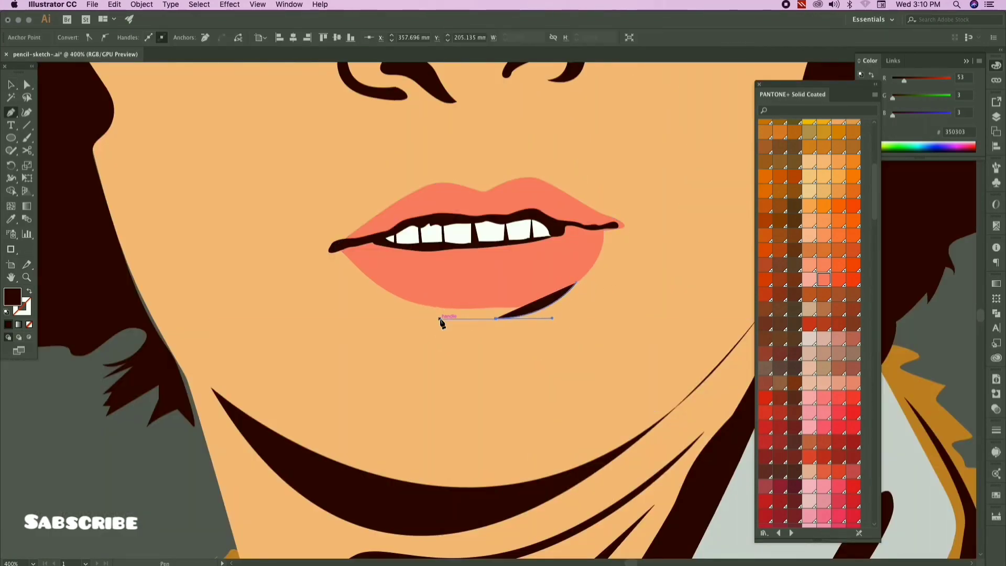
{"action": "left_click_drag", "start_coordinate": [385, 289], "coordinate": [358, 260]}
{"action": "left_click", "coordinate": [577, 283]}
{"action": "scroll", "coordinate": [511, 270], "scroll_direction": "down", "scroll_amount": 1}
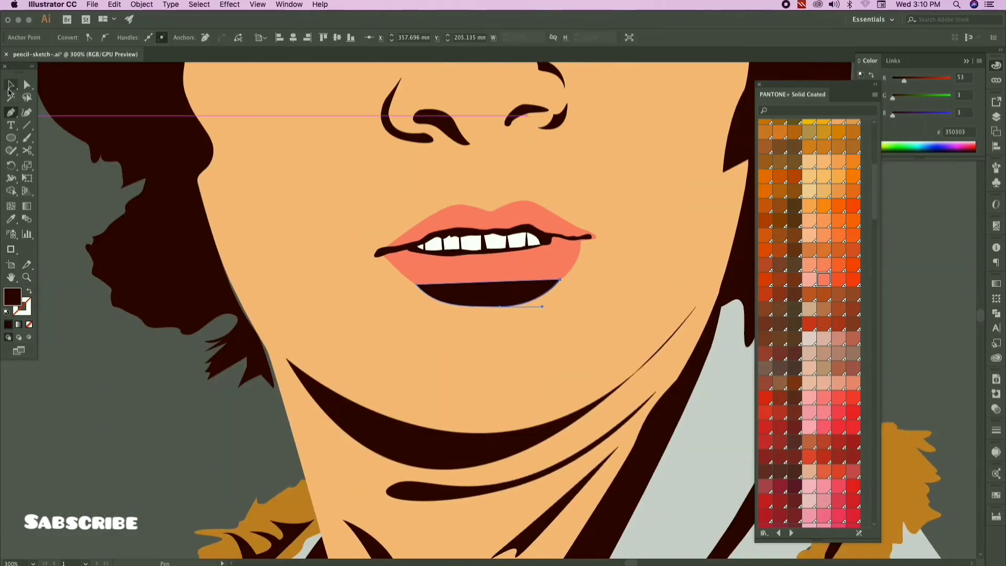
Step: Arrange the lip shadow behind the lips but in front of the face, and deselect it
{"action": "key", "text": "v"}
{"action": "key", "text": "super+shift+["}
{"action": "key", "text": "super+z"}
{"action": "key", "text": "super+["}
{"action": "scroll", "coordinate": [485, 240], "scroll_direction": "down", "scroll_amount": 1}
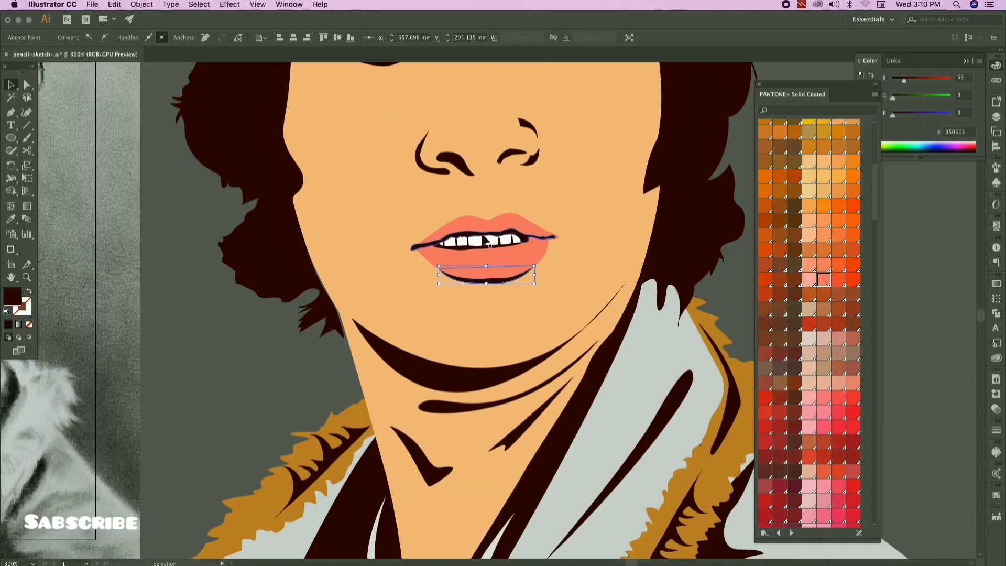
{"action": "left_click", "coordinate": [231, 374]}
Step: Compare the vector portrait with the pencil sketch and examine the sketch's hair strands
{"action": "scroll", "coordinate": [230, 373], "scroll_direction": "down", "scroll_amount": 4}
{"action": "left_click_drag", "start_coordinate": [297, 338], "coordinate": [508, 301]}
{"action": "scroll", "coordinate": [515, 266], "scroll_direction": "up", "scroll_amount": 2}
{"action": "scroll", "coordinate": [472, 269], "scroll_direction": "up", "scroll_amount": 1}
{"action": "mouse_move", "coordinate": [473, 269]}
{"action": "left_mouse_down"}
{"action": "mouse_move", "coordinate": [615, 255]}
{"action": "mouse_move", "coordinate": [553, 235]}
{"action": "left_mouse_up"}
{"action": "scroll", "coordinate": [614, 255], "scroll_direction": "down", "scroll_amount": 2}
{"action": "scroll", "coordinate": [586, 248], "scroll_direction": "down", "scroll_amount": 1}
{"action": "scroll", "coordinate": [375, 221], "scroll_direction": "up", "scroll_amount": 3}
{"action": "scroll", "coordinate": [375, 222], "scroll_direction": "up", "scroll_amount": 5}
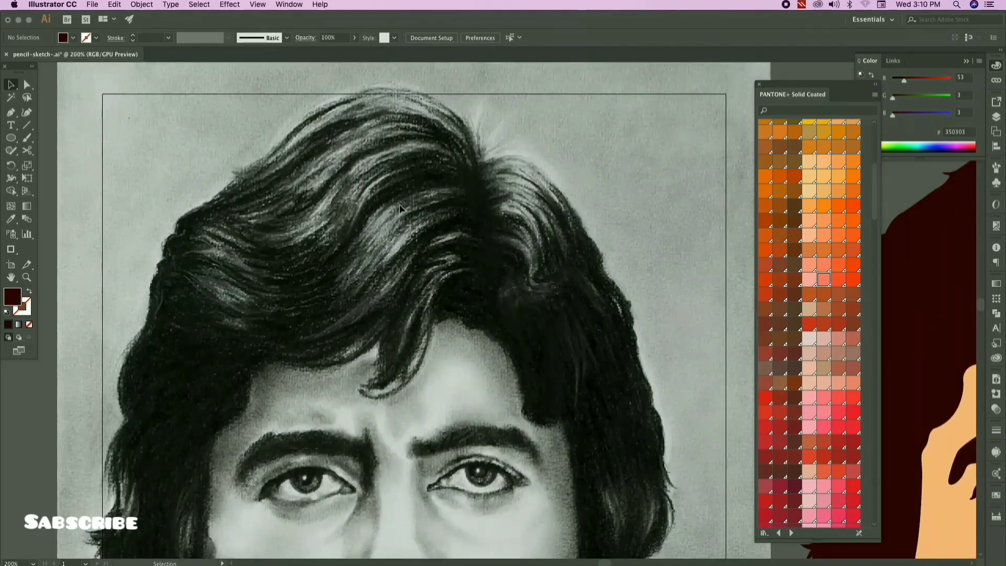
Step: Trace a narrow, wavy highlight strand across the upper hair of the sketch, without a fill
{"action": "key", "text": "p"}
{"action": "left_click_drag", "start_coordinate": [452, 159], "coordinate": [525, 205]}
{"action": "left_click", "coordinate": [525, 205]}
{"action": "left_click_drag", "start_coordinate": [441, 205], "coordinate": [310, 299]}
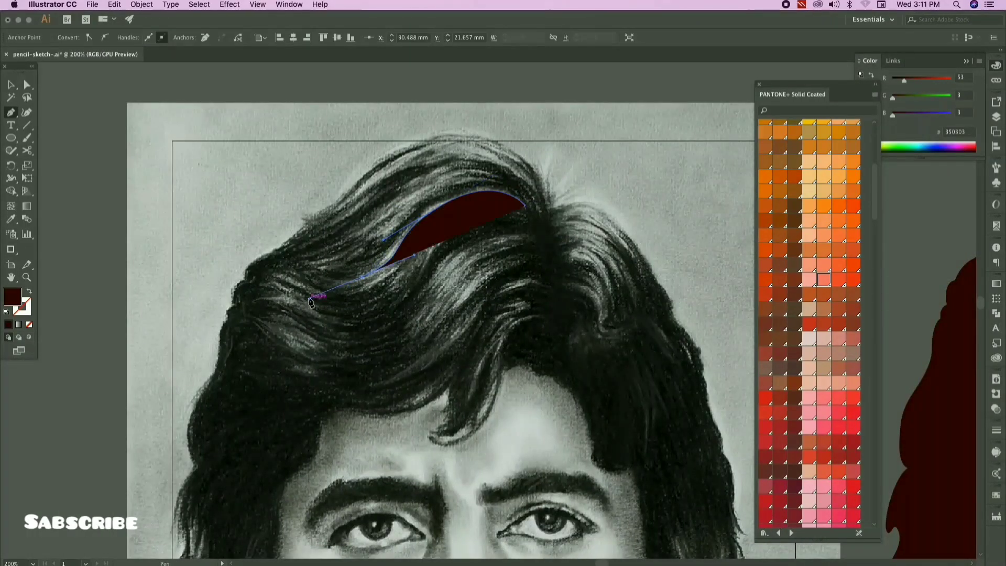
{"action": "left_click", "coordinate": [331, 280]}
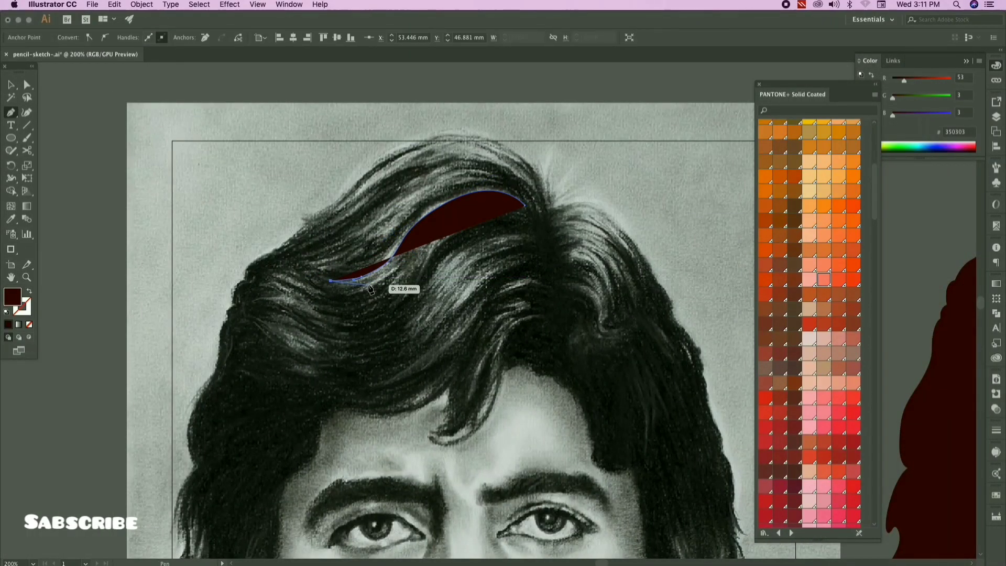
{"action": "key", "text": "slash"}
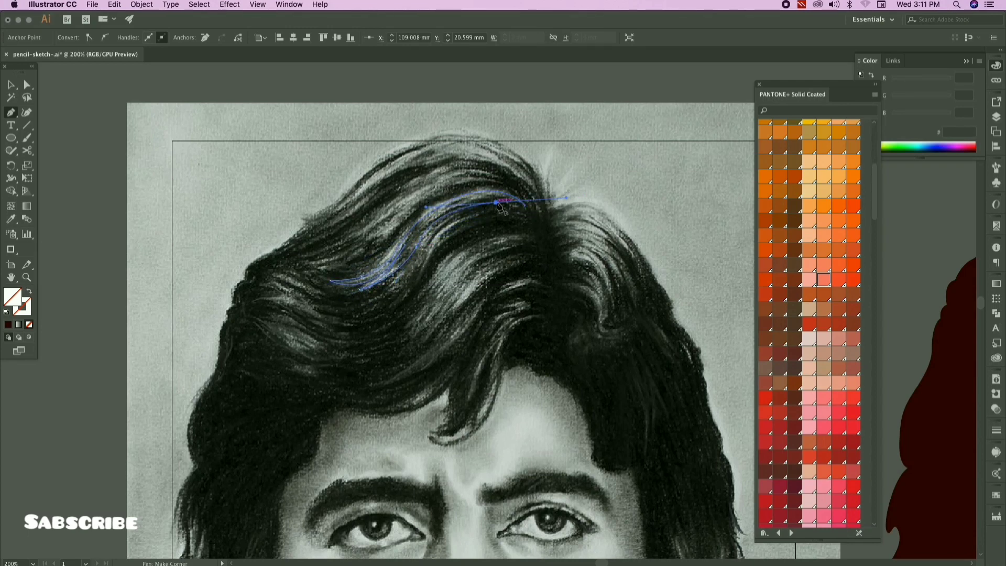
{"action": "key", "text": "super+minus"}
{"action": "key", "text": "super+minus"}
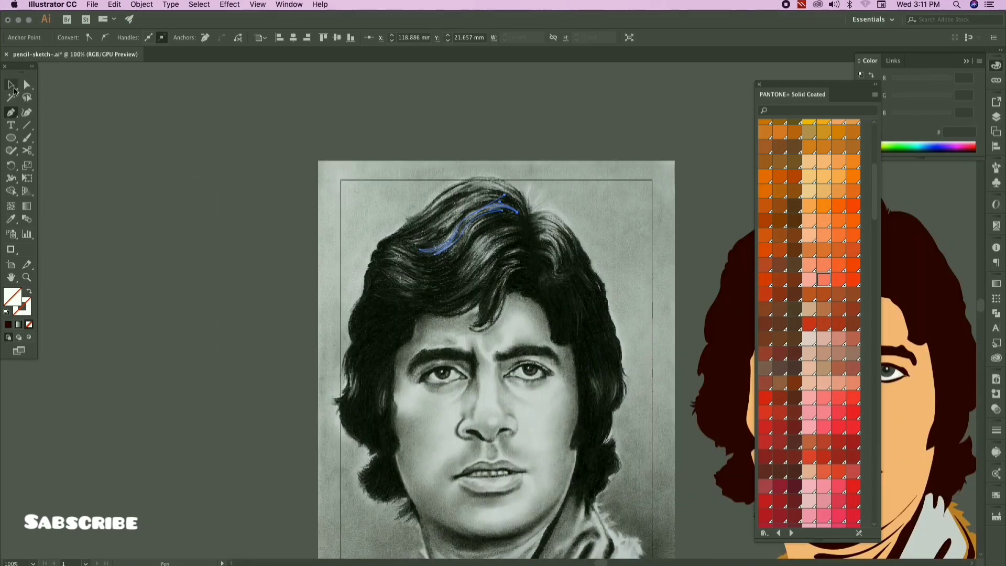
Step: Try the traced strand on the vector portrait's hair with a colour sampled from the portrait
{"action": "left_click_drag", "start_coordinate": [402, 193], "coordinate": [143, 151]}
{"action": "key", "text": "i"}
{"action": "left_click", "coordinate": [550, 332]}
{"action": "scroll", "coordinate": [219, 173], "scroll_direction": "down", "scroll_amount": 5}
{"action": "left_click_drag", "start_coordinate": [220, 173], "coordinate": [397, 175]}
{"action": "left_click", "coordinate": [439, 167]}
{"action": "scroll", "coordinate": [396, 179], "scroll_direction": "up", "scroll_amount": 1}
{"action": "left_click_drag", "start_coordinate": [547, 170], "coordinate": [581, 164]}
Step: Undo the strand's placement and colouring, and delete the traced strand from the sketch
{"action": "key", "text": "super+z"}
{"action": "key", "text": "super+z"}
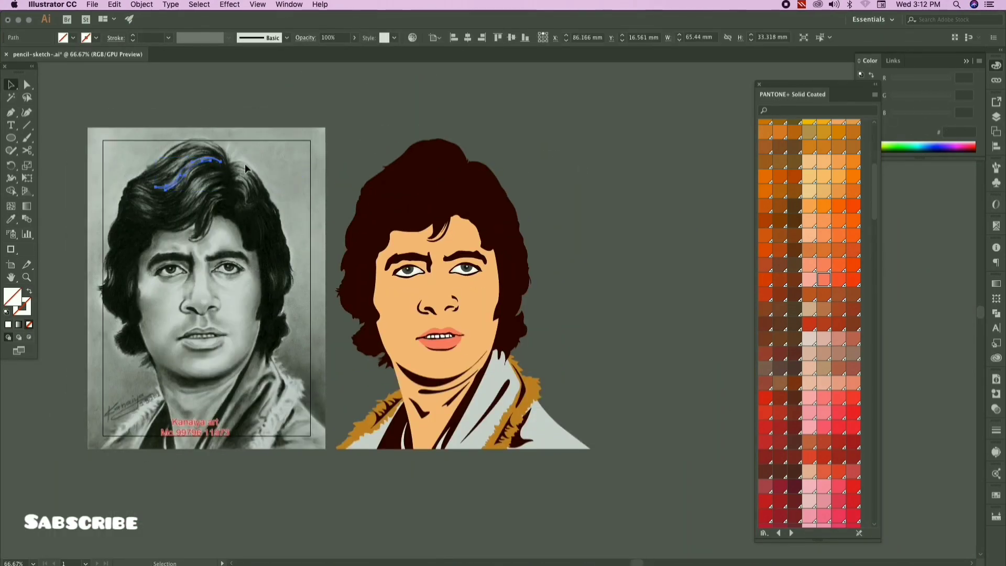
{"action": "scroll", "coordinate": [244, 164], "scroll_direction": "left", "scroll_amount": 5}
{"action": "key", "text": "Delete"}
Step: Try to draw a curve along the sketch's hair highlight with the Arc tool
{"action": "key", "text": "super+equal"}
{"action": "key", "text": "super+equal"}
{"action": "scroll", "coordinate": [276, 240], "scroll_direction": "up", "scroll_amount": 5}
{"action": "scroll", "coordinate": [275, 240], "scroll_direction": "left", "scroll_amount": 3}
{"action": "left_click_drag", "start_coordinate": [27, 125], "coordinate": [52, 136]}
{"action": "left_click", "coordinate": [52, 136]}
{"action": "scroll", "coordinate": [315, 210], "scroll_direction": "down", "scroll_amount": 1}
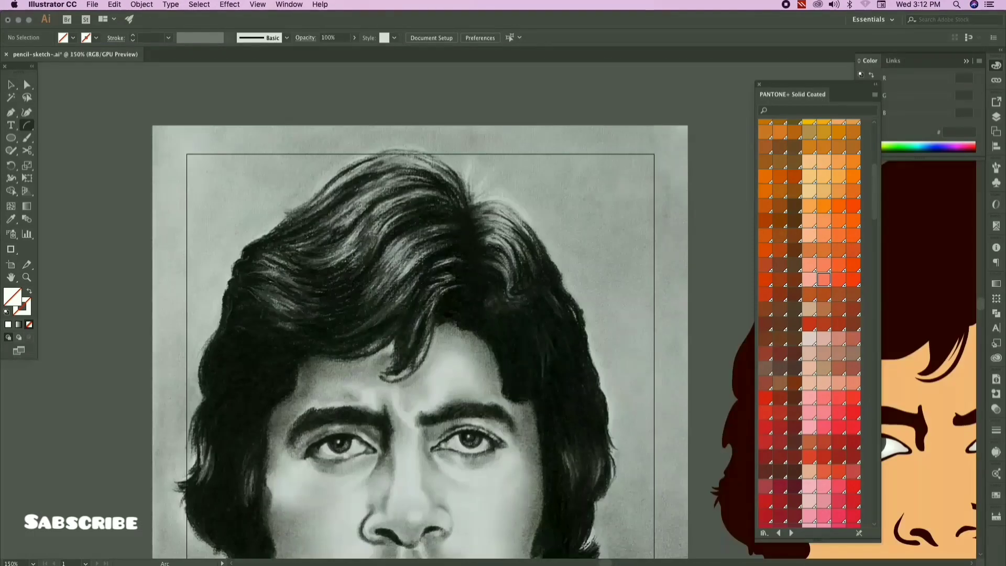
{"action": "mouse_move", "coordinate": [420, 190]}
{"action": "left_mouse_down"}
{"action": "mouse_move", "coordinate": [352, 231]}
{"action": "mouse_move", "coordinate": [367, 218]}
{"action": "mouse_move", "coordinate": [360, 288]}
{"action": "left_mouse_up"}
{"action": "key", "text": "super+z"}
Step: Undo the arc, try further short arcs over the central hair strands and remove them
{"action": "scroll", "coordinate": [397, 240], "scroll_direction": "up", "scroll_amount": 2}
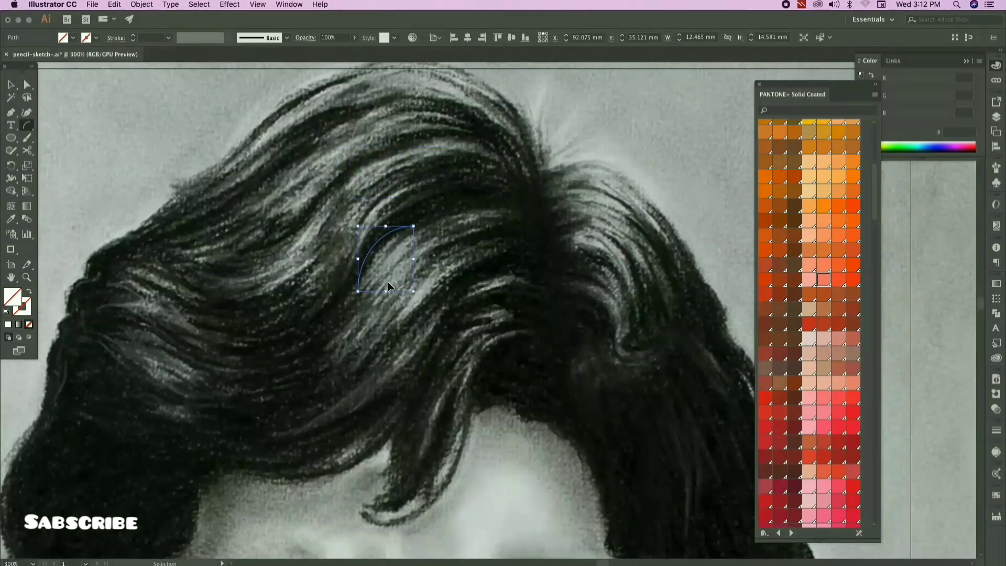
{"action": "key", "text": "super+z"}
{"action": "left_click_drag", "start_coordinate": [407, 248], "coordinate": [367, 293]}
{"action": "key", "text": "super+z"}
{"action": "left_click_drag", "start_coordinate": [460, 205], "coordinate": [451, 209]}
{"action": "scroll", "coordinate": [409, 294], "scroll_direction": "down", "scroll_amount": 1}
{"action": "mouse_move", "coordinate": [435, 260]}
{"action": "left_mouse_down"}
{"action": "mouse_move", "coordinate": [415, 282]}
{"action": "mouse_move", "coordinate": [444, 269]}
{"action": "left_mouse_up"}
{"action": "left_click_drag", "start_coordinate": [27, 125], "coordinate": [50, 136]}
{"action": "left_click_drag", "start_coordinate": [242, 310], "coordinate": [241, 198]}
{"action": "scroll", "coordinate": [241, 198], "scroll_direction": "down", "scroll_amount": 2}
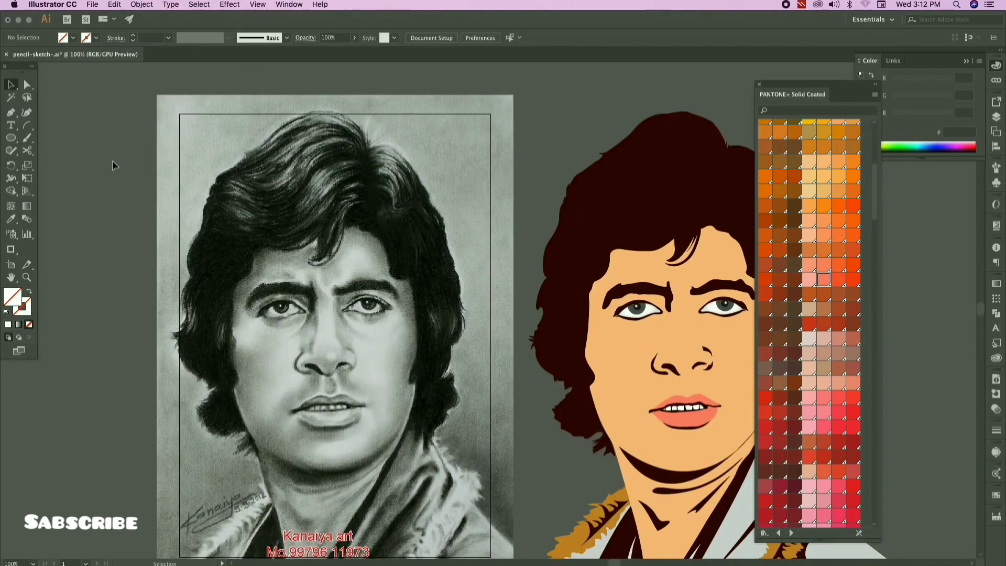
Step: Start a Pen outline of the sketch's large central hair highlight, following its upper edge and the jagged strand tips
{"action": "scroll", "coordinate": [396, 239], "scroll_direction": "up", "scroll_amount": 1}
{"action": "key", "text": "p"}
{"action": "scroll", "coordinate": [463, 287], "scroll_direction": "up", "scroll_amount": 2}
{"action": "left_click", "coordinate": [266, 289]}
{"action": "left_click_drag", "start_coordinate": [338, 211], "coordinate": [394, 186]}
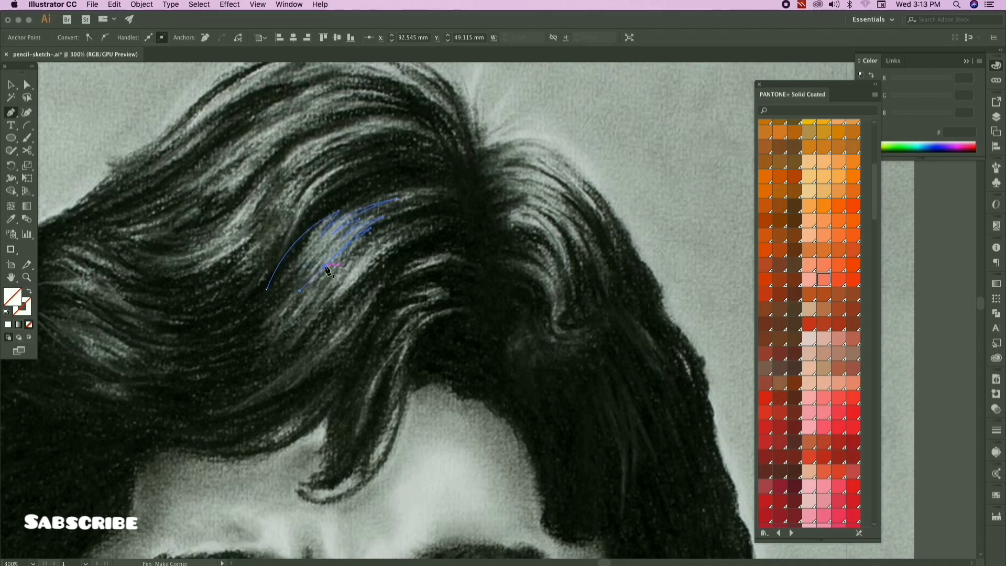
{"action": "left_click", "coordinate": [326, 268]}
{"action": "scroll", "coordinate": [328, 270], "scroll_direction": "up", "scroll_amount": 3}
{"action": "left_click_drag", "start_coordinate": [286, 336], "coordinate": [282, 350]}
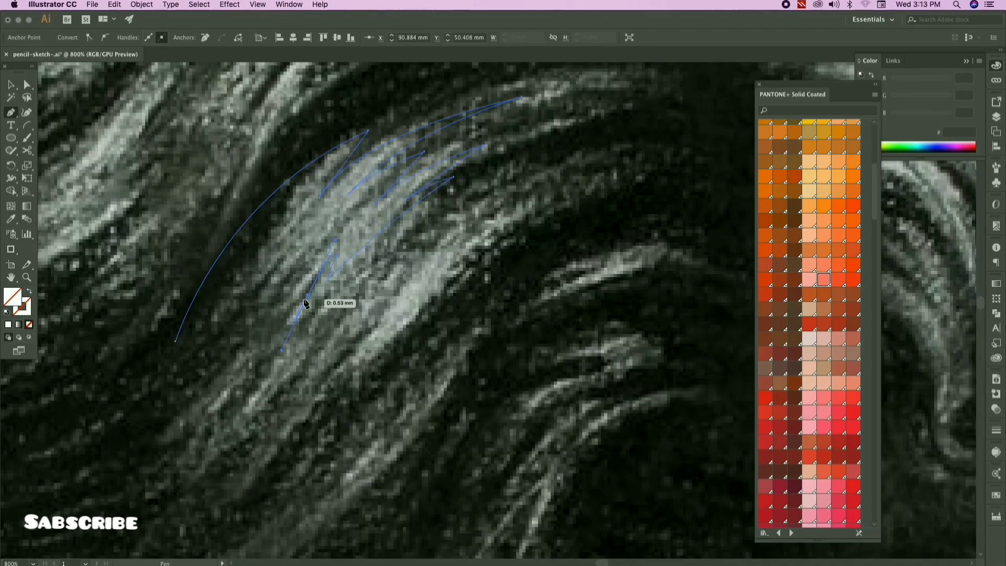
{"action": "left_click", "coordinate": [300, 306]}
Step: Continue the central highlight's outline with curved, pointed notches along its lower edge
{"action": "left_click_drag", "start_coordinate": [326, 244], "coordinate": [347, 211]}
{"action": "left_click", "coordinate": [326, 244]}
{"action": "left_click_drag", "start_coordinate": [259, 333], "coordinate": [225, 405]}
{"action": "left_click", "coordinate": [259, 333]}
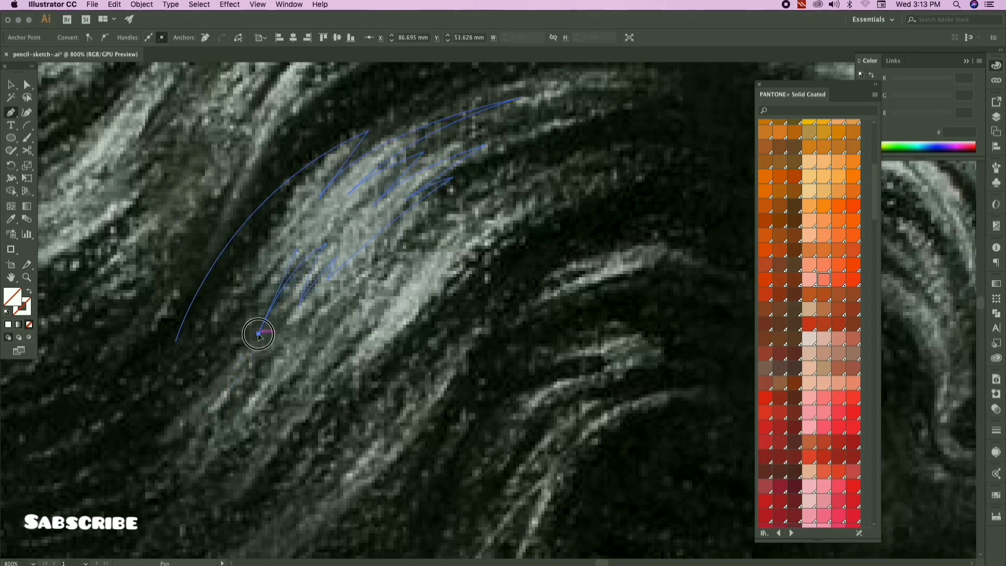
{"action": "left_click_drag", "start_coordinate": [286, 253], "coordinate": [309, 219]}
{"action": "left_click", "coordinate": [287, 254]}
{"action": "left_click_drag", "start_coordinate": [251, 310], "coordinate": [242, 344]}
{"action": "left_click", "coordinate": [258, 263]}
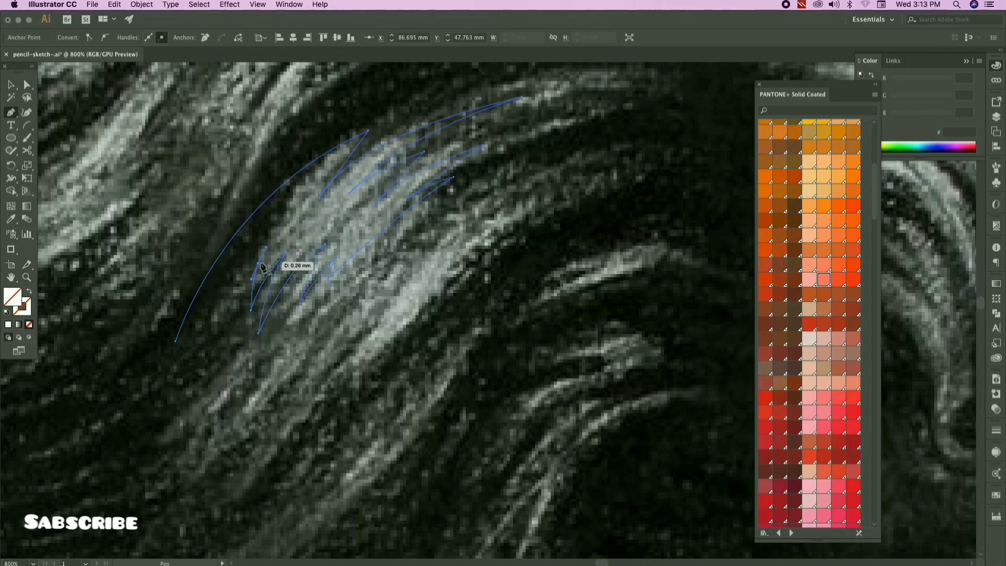
Step: Add the last pointed notches and close the central highlight's outline at its lower-left end
{"action": "left_click_drag", "start_coordinate": [227, 304], "coordinate": [203, 350]}
{"action": "left_click", "coordinate": [226, 305]}
{"action": "left_click_drag", "start_coordinate": [255, 241], "coordinate": [264, 226]}
{"action": "left_click_drag", "start_coordinate": [201, 326], "coordinate": [207, 310]}
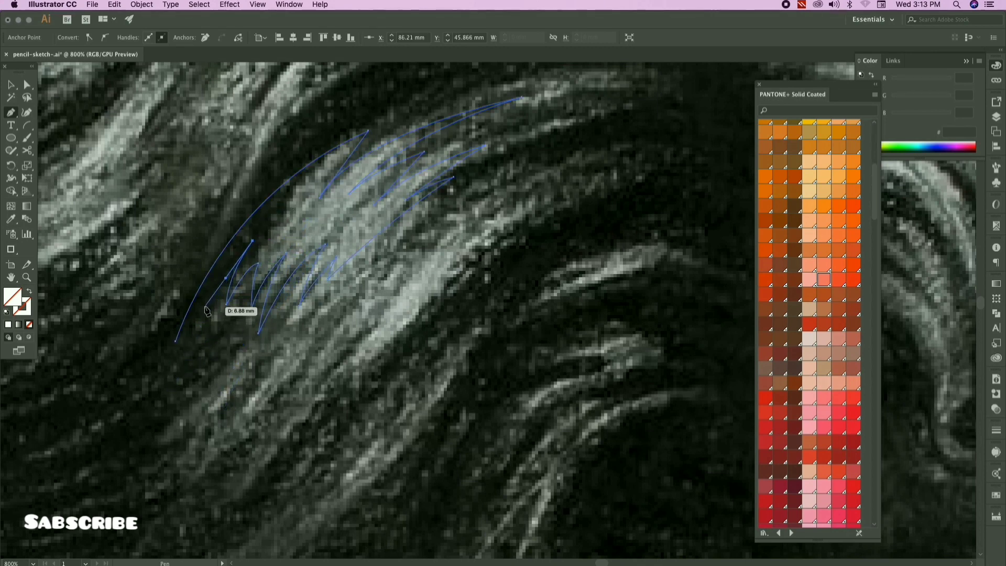
{"action": "left_click_drag", "start_coordinate": [175, 341], "coordinate": [162, 368]}
{"action": "scroll", "coordinate": [168, 362], "scroll_direction": "down", "scroll_amount": 5}
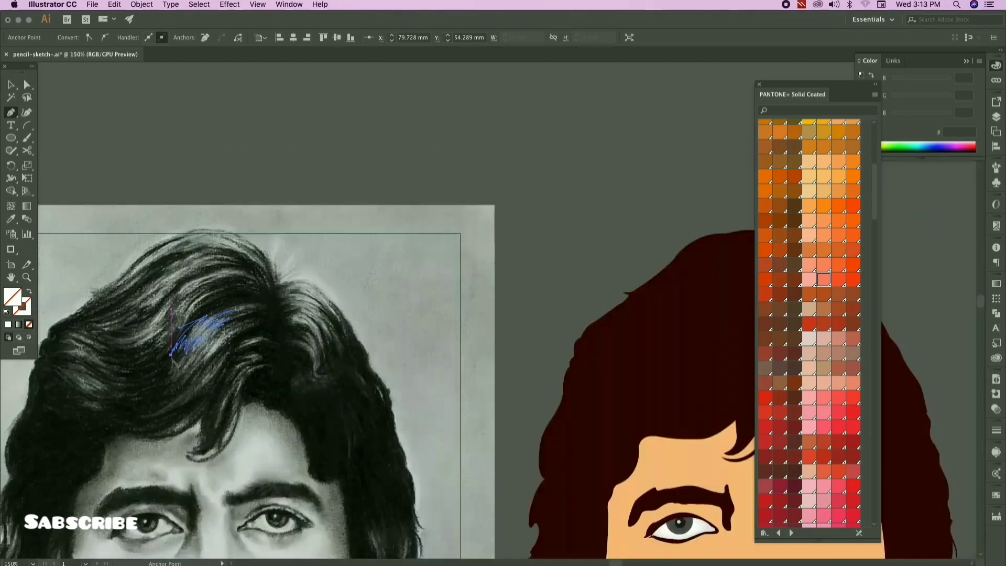
Step: Trace the slim bright highlight strand just below the large central highlight
{"action": "scroll", "coordinate": [176, 398], "scroll_direction": "up", "scroll_amount": 5}
{"action": "left_click_drag", "start_coordinate": [300, 225], "coordinate": [374, 205]}
{"action": "left_click", "coordinate": [284, 319]}
{"action": "key", "text": "super+z"}
{"action": "key", "text": "super+z"}
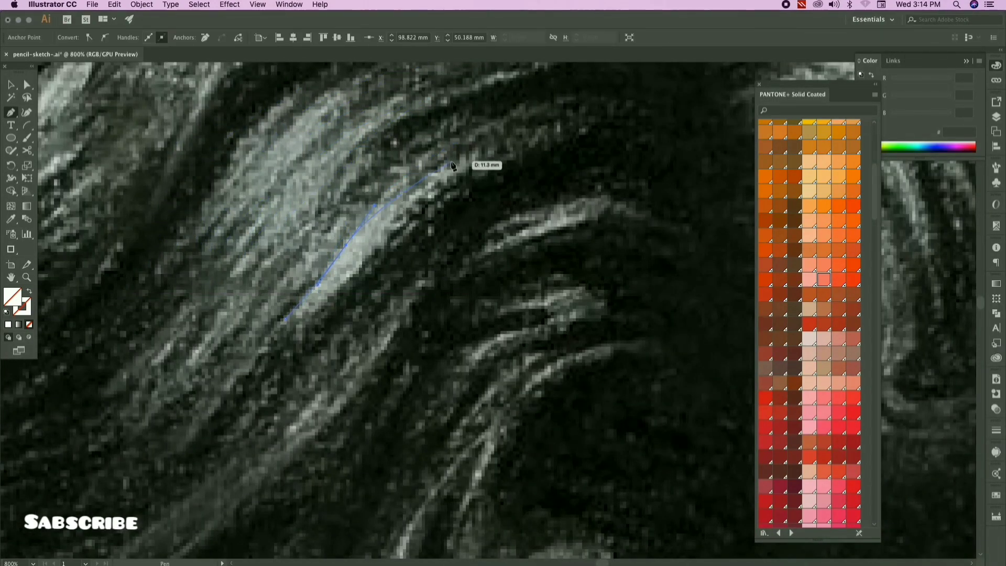
{"action": "scroll", "coordinate": [252, 337], "scroll_direction": "down", "scroll_amount": 3}
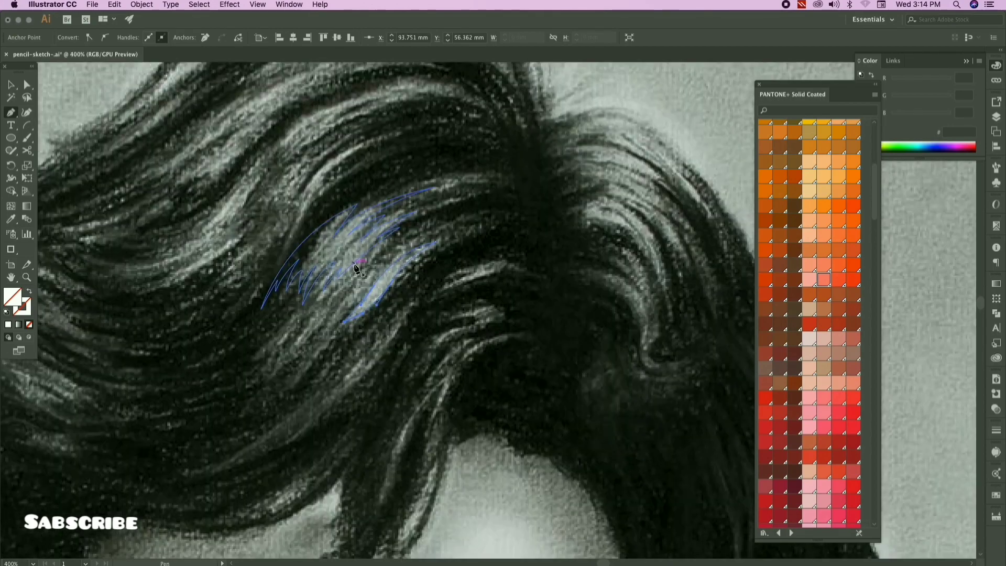
Step: Trace the arched highlight to the right of the central strands as a closed, pointed shape
{"action": "scroll", "coordinate": [340, 300], "scroll_direction": "up", "scroll_amount": 4}
{"action": "left_click", "coordinate": [348, 299]}
{"action": "left_click_drag", "start_coordinate": [534, 244], "coordinate": [632, 263]}
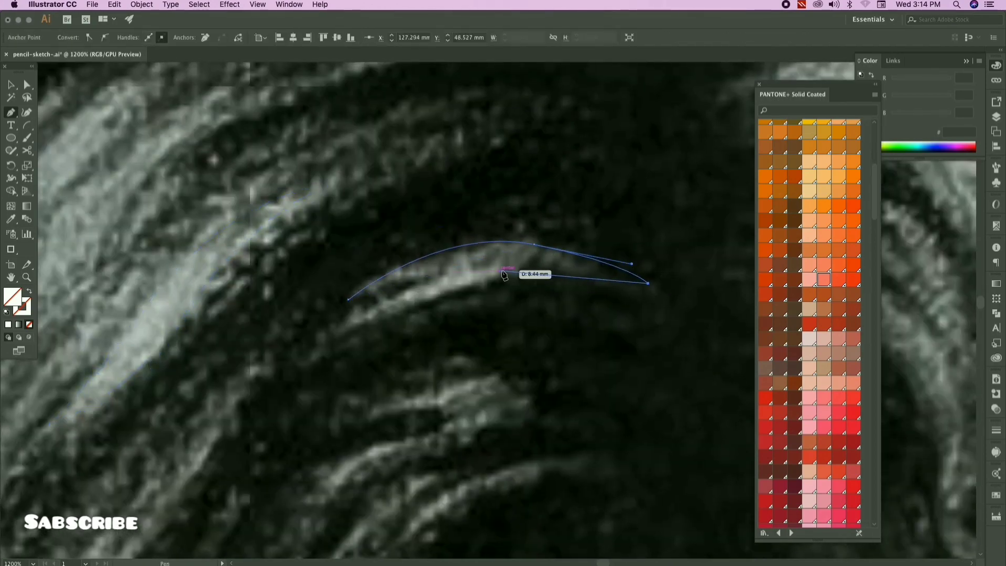
{"action": "left_click_drag", "start_coordinate": [353, 327], "coordinate": [177, 416]}
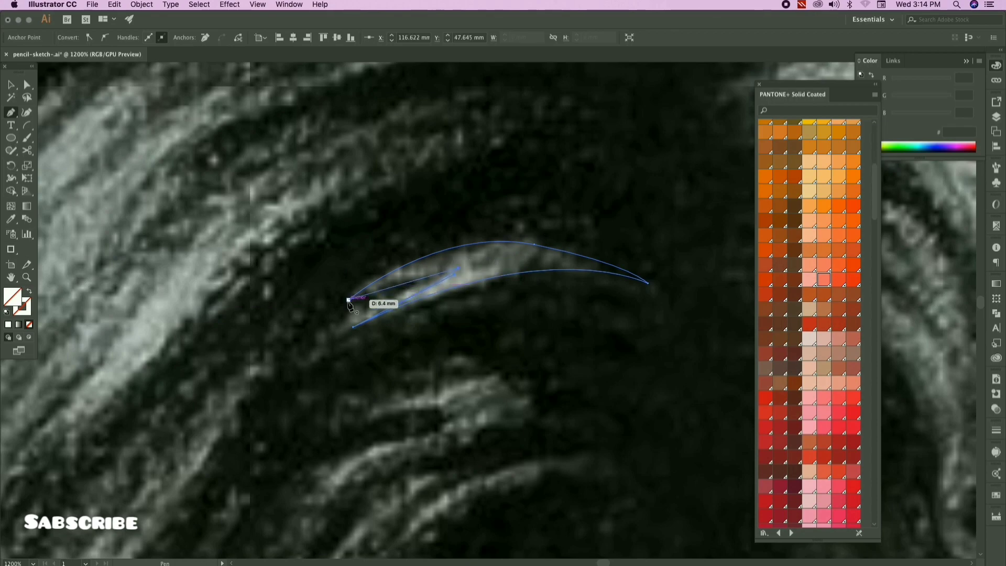
{"action": "left_click", "coordinate": [348, 300]}
{"action": "scroll", "coordinate": [517, 209], "scroll_direction": "down", "scroll_amount": 5}
Step: Trace the narrow highlight strand above the large central highlight
{"action": "scroll", "coordinate": [465, 244], "scroll_direction": "up", "scroll_amount": 3}
{"action": "left_click", "coordinate": [478, 209]}
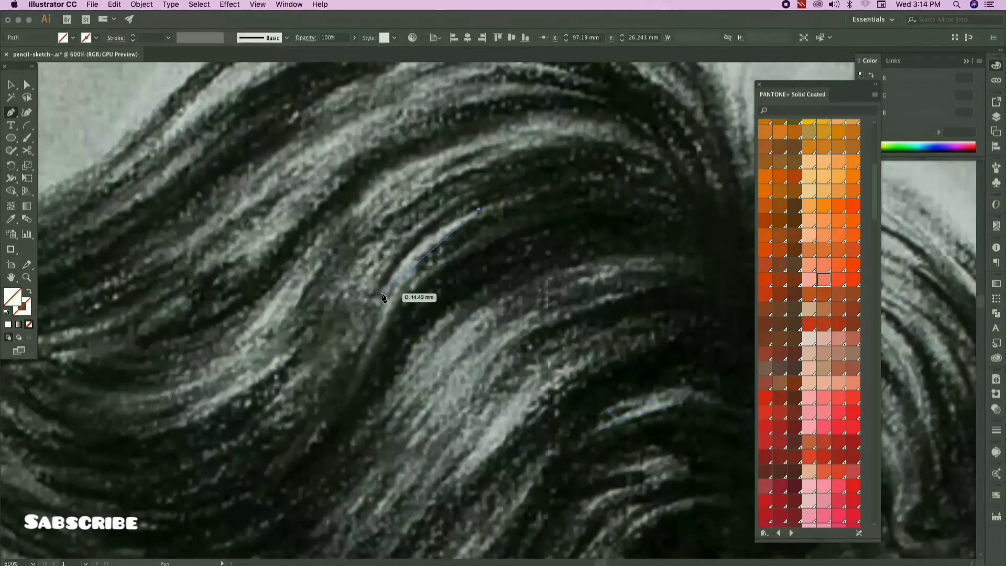
{"action": "left_click", "coordinate": [382, 299]}
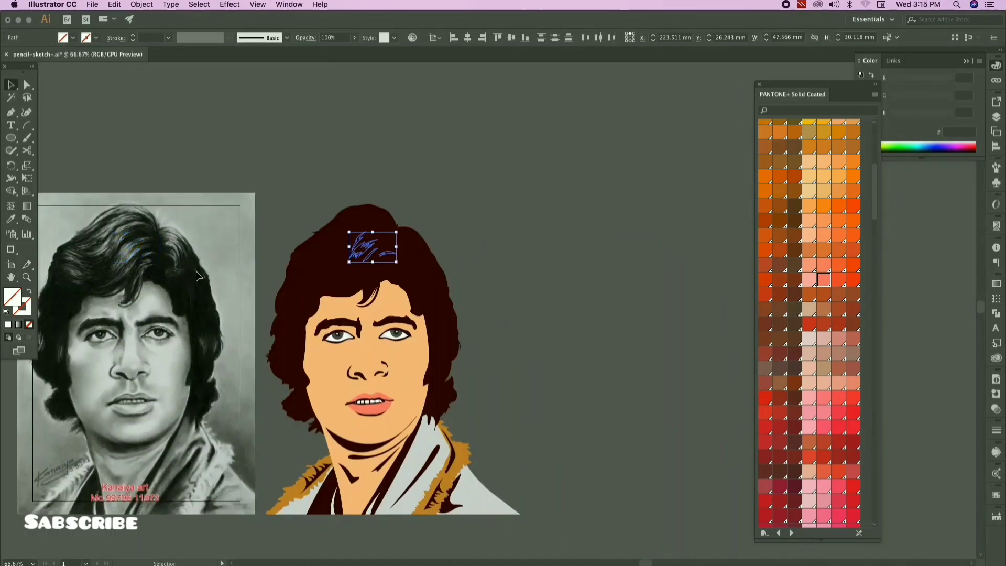
Step: Fill the hair highlights on the vector portrait with light grey CCCCCC
{"action": "double_click", "coordinate": [22, 306]}
{"action": "left_click", "coordinate": [556, 195]}
{"action": "left_click", "coordinate": [792, 172]}
{"action": "left_click", "coordinate": [510, 275]}
{"action": "scroll", "coordinate": [510, 275], "scroll_direction": "down", "scroll_amount": 3}
{"action": "scroll", "coordinate": [456, 270], "scroll_direction": "up", "scroll_amount": 7}
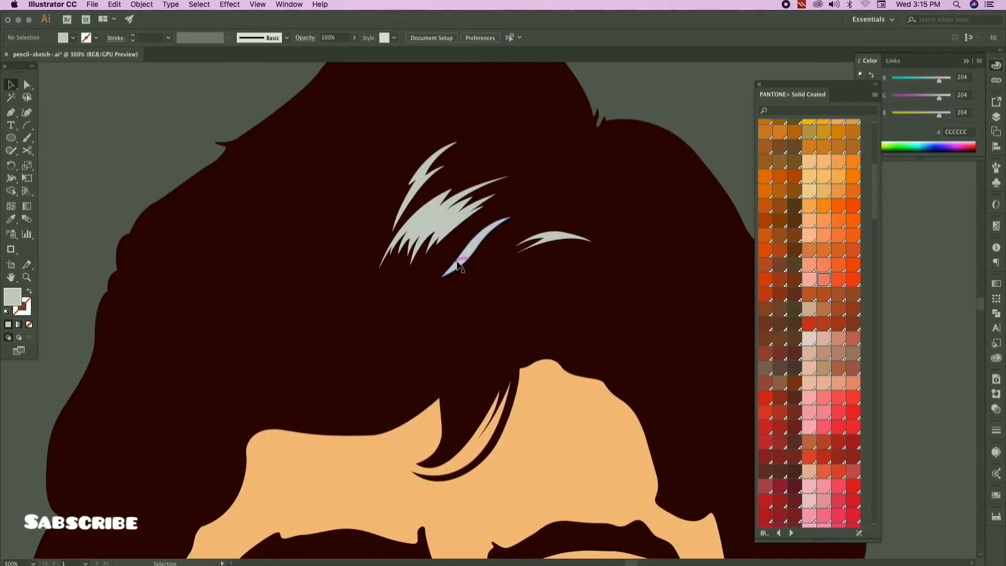
Step: Lower the opacity of the portrait's hair highlights to 20%
{"action": "left_click", "coordinate": [459, 265]}
{"action": "left_click", "coordinate": [440, 222], "text": "shift"}
{"action": "left_click", "coordinate": [553, 242], "text": "shift"}
{"action": "scroll", "coordinate": [367, 194], "scroll_direction": "down", "scroll_amount": 4}
{"action": "left_click", "coordinate": [351, 150]}
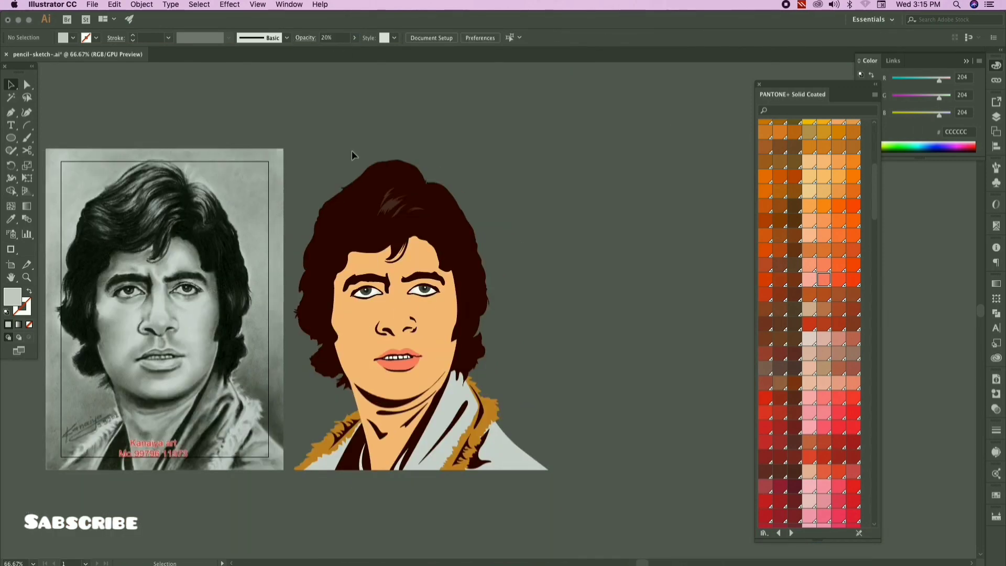
Step: Try another blend mode on the portrait's hair highlights, return to Normal, and group the highlights
{"action": "left_click_drag", "start_coordinate": [351, 150], "coordinate": [526, 145]}
{"action": "scroll", "coordinate": [561, 212], "scroll_direction": "up", "scroll_amount": 3}
{"action": "left_click", "coordinate": [555, 204]}
{"action": "left_click", "coordinate": [603, 199], "text": "shift"}
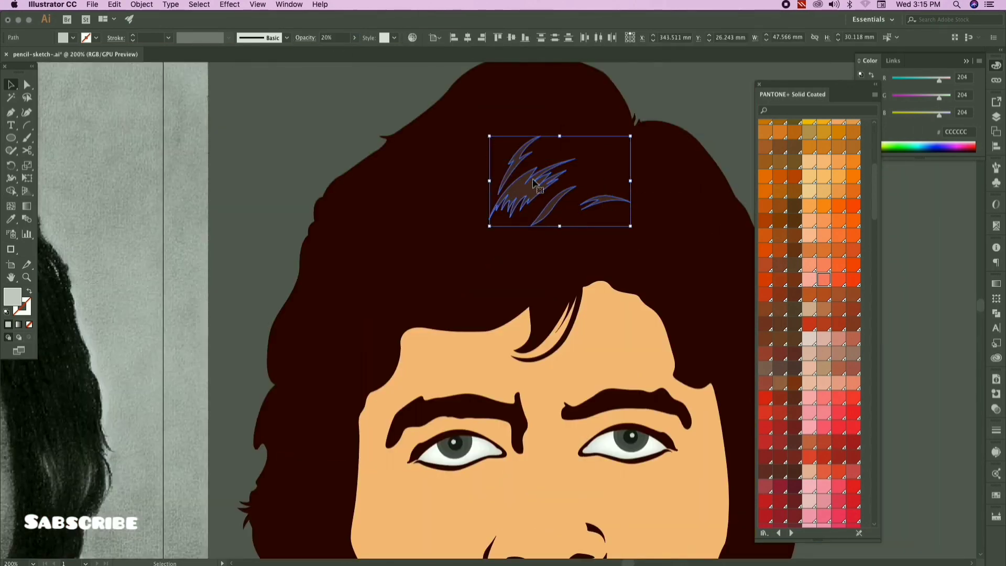
{"action": "left_click", "coordinate": [995, 408]}
{"action": "left_click", "coordinate": [898, 392]}
{"action": "left_click", "coordinate": [890, 226]}
{"action": "left_click", "coordinate": [889, 227]}
{"action": "key", "text": "super+z"}
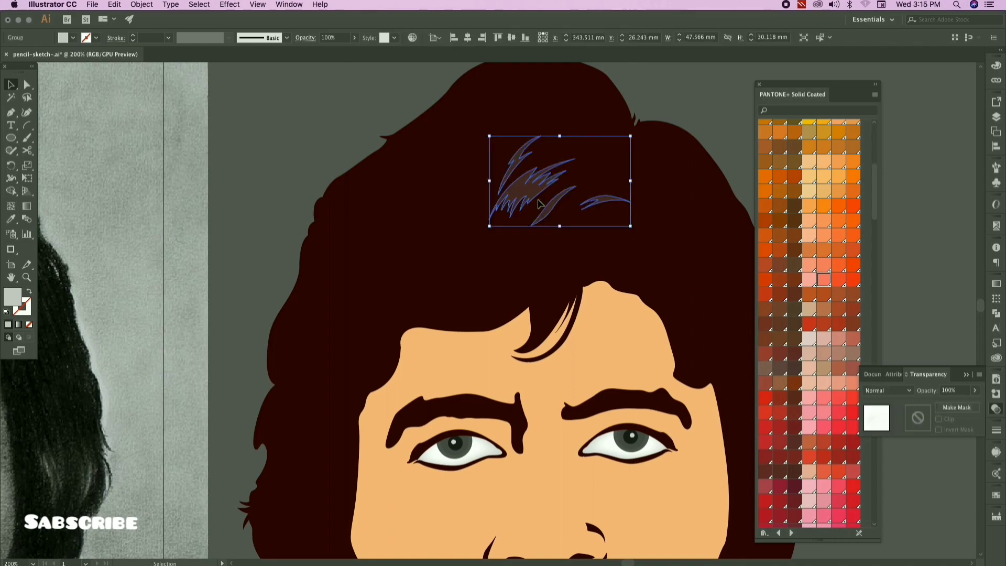
Step: Trace two thin curved strands along the sketch's left hair wave, the upper one about 22 mm wide and 11 mm high
{"action": "scroll", "coordinate": [540, 200], "scroll_direction": "down", "scroll_amount": 3}
{"action": "left_click", "coordinate": [576, 166]}
{"action": "scroll", "coordinate": [249, 179], "scroll_direction": "up", "scroll_amount": 5}
{"action": "key", "text": "p"}
{"action": "mouse_move", "coordinate": [449, 220]}
{"action": "left_mouse_down"}
{"action": "mouse_move", "coordinate": [416, 299]}
{"action": "mouse_move", "coordinate": [492, 166]}
{"action": "left_mouse_up"}
{"action": "left_click", "coordinate": [233, 367]}
{"action": "left_click_drag", "start_coordinate": [147, 299], "coordinate": [147, 299]}
{"action": "left_click", "coordinate": [423, 261]}
{"action": "left_click_drag", "start_coordinate": [554, 194], "coordinate": [677, 183]}
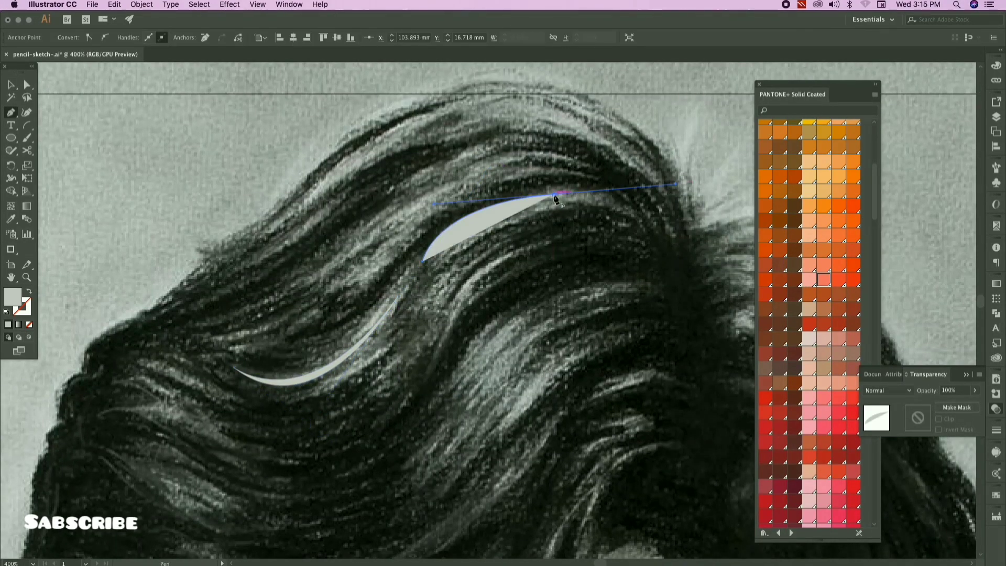
{"action": "left_click_drag", "start_coordinate": [385, 306], "coordinate": [402, 313]}
Step: Trace a thin pointed highlight strand running down the sketch's forelock
{"action": "scroll", "coordinate": [402, 313], "scroll_direction": "down", "scroll_amount": 2}
{"action": "scroll", "coordinate": [402, 314], "scroll_direction": "up", "scroll_amount": 3}
{"action": "scroll", "coordinate": [268, 257], "scroll_direction": "down", "scroll_amount": 5}
{"action": "scroll", "coordinate": [268, 257], "scroll_direction": "left", "scroll_amount": 3}
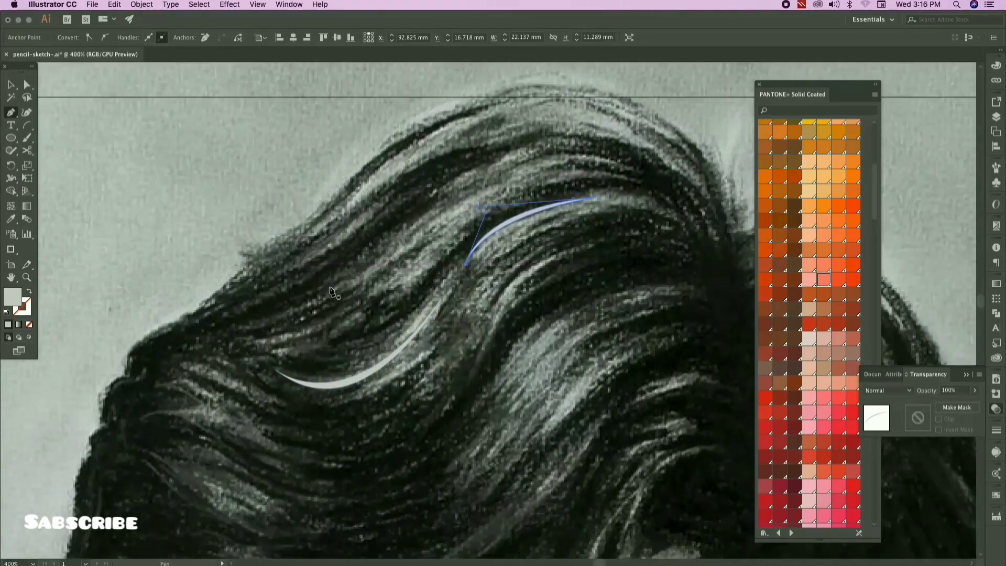
{"action": "scroll", "coordinate": [357, 218], "scroll_direction": "down", "scroll_amount": 3}
{"action": "scroll", "coordinate": [465, 309], "scroll_direction": "up", "scroll_amount": 5}
{"action": "scroll", "coordinate": [464, 309], "scroll_direction": "down", "scroll_amount": 3}
{"action": "left_click", "coordinate": [473, 118]}
{"action": "left_click_drag", "start_coordinate": [385, 318], "coordinate": [354, 435]}
{"action": "left_click", "coordinate": [385, 318]}
{"action": "left_click_drag", "start_coordinate": [495, 83], "coordinate": [495, 83]}
Step: Trace a slim arched highlight strand along the hairline above the forelock's right side
{"action": "scroll", "coordinate": [495, 83], "scroll_direction": "down", "scroll_amount": 1}
{"action": "mouse_move", "coordinate": [566, 131]}
{"action": "left_mouse_down"}
{"action": "mouse_move", "coordinate": [533, 148]}
{"action": "mouse_move", "coordinate": [434, 413]}
{"action": "left_mouse_up"}
{"action": "left_click", "coordinate": [366, 410]}
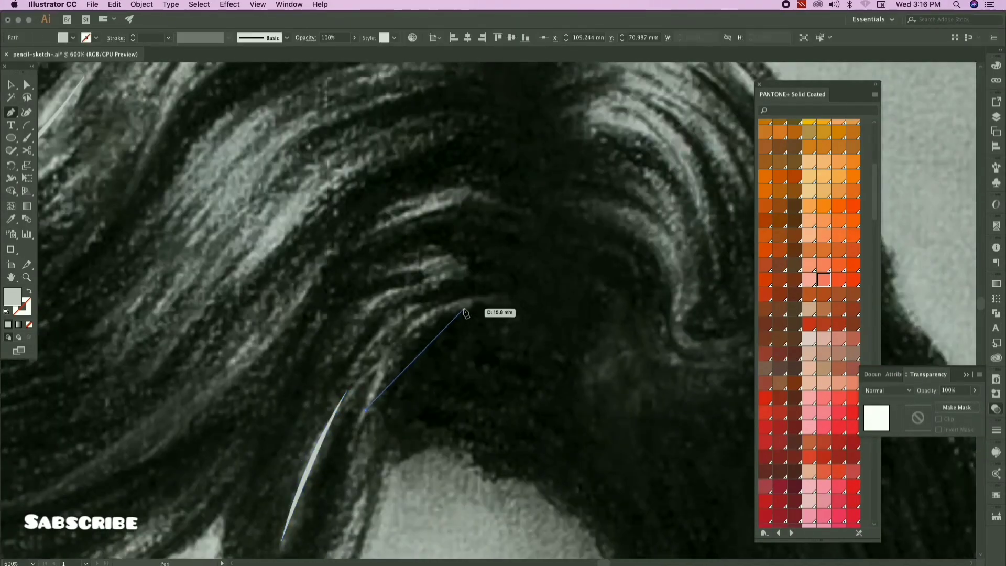
{"action": "left_click_drag", "start_coordinate": [490, 300], "coordinate": [618, 288]}
{"action": "left_click_drag", "start_coordinate": [349, 474], "coordinate": [350, 474]}
Step: Trace a thin crescent strand along the inner curve of the curl right of the parting
{"action": "scroll", "coordinate": [346, 398], "scroll_direction": "up", "scroll_amount": 3}
{"action": "scroll", "coordinate": [346, 398], "scroll_direction": "right", "scroll_amount": 5}
{"action": "scroll", "coordinate": [345, 386], "scroll_direction": "down", "scroll_amount": 2}
{"action": "left_click", "coordinate": [309, 246]}
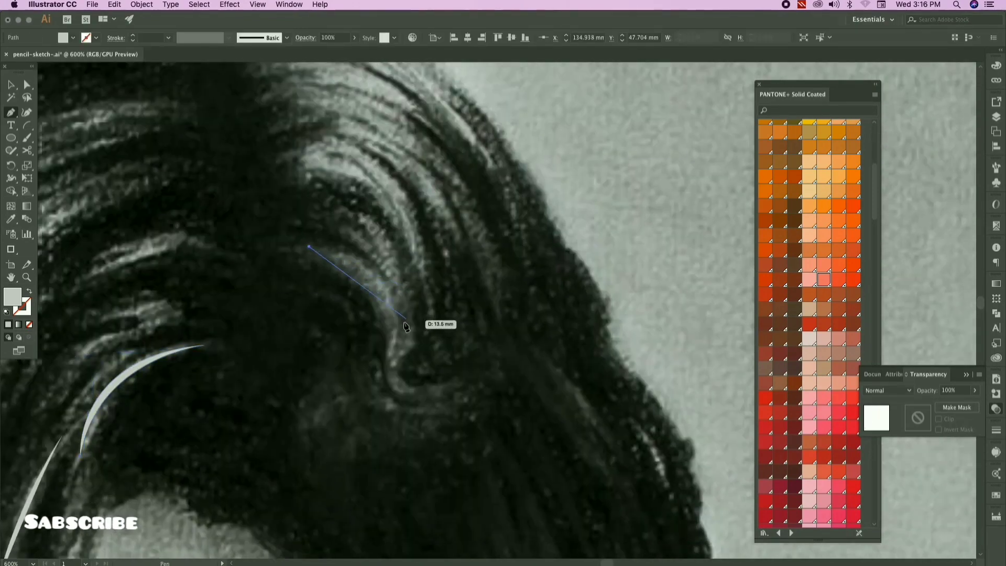
{"action": "left_click_drag", "start_coordinate": [398, 341], "coordinate": [404, 440]}
{"action": "left_click", "coordinate": [399, 342]}
{"action": "left_click_drag", "start_coordinate": [225, 215], "coordinate": [232, 235]}
Step: Trace a second crescent strand above the curl, about 14 mm wide and 16 mm high
{"action": "scroll", "coordinate": [231, 234], "scroll_direction": "down", "scroll_amount": 1}
{"action": "left_click", "coordinate": [270, 118]}
{"action": "left_click_drag", "start_coordinate": [400, 258], "coordinate": [427, 413]}
{"action": "left_click", "coordinate": [399, 258]}
{"action": "scroll", "coordinate": [399, 259], "scroll_direction": "up", "scroll_amount": 3}
{"action": "mouse_move", "coordinate": [415, 292]}
{"action": "left_mouse_down"}
{"action": "mouse_move", "coordinate": [305, 288]}
{"action": "mouse_move", "coordinate": [298, 306]}
{"action": "left_mouse_up"}
Step: Trace a third crescent strand farther out in the hair right of the parting
{"action": "scroll", "coordinate": [242, 229], "scroll_direction": "right", "scroll_amount": 4}
{"action": "scroll", "coordinate": [243, 229], "scroll_direction": "down", "scroll_amount": 2}
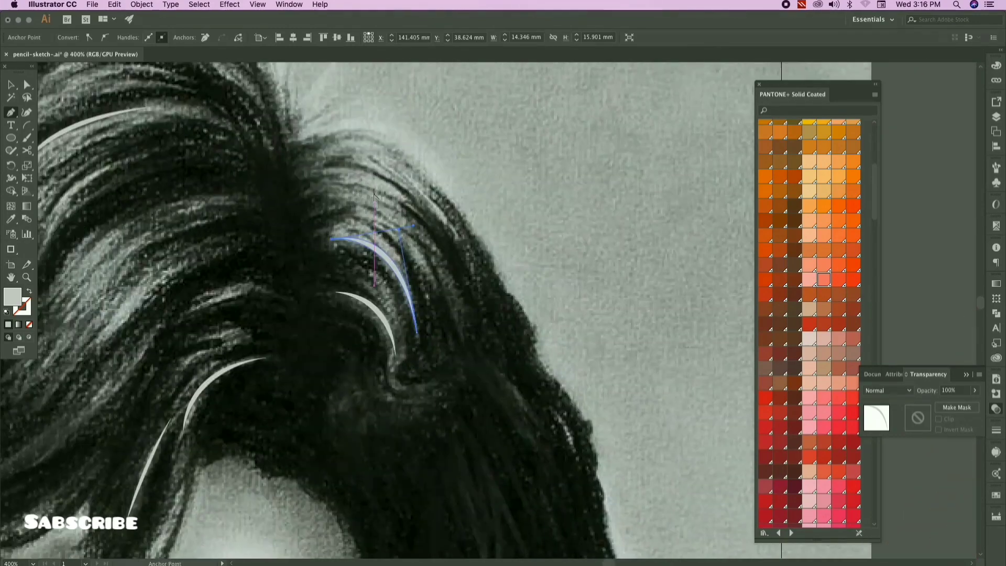
{"action": "scroll", "coordinate": [387, 210], "scroll_direction": "up", "scroll_amount": 2}
{"action": "left_click", "coordinate": [298, 211]}
{"action": "left_click_drag", "start_coordinate": [463, 326], "coordinate": [516, 465]}
{"action": "left_click", "coordinate": [462, 326], "text": "alt"}
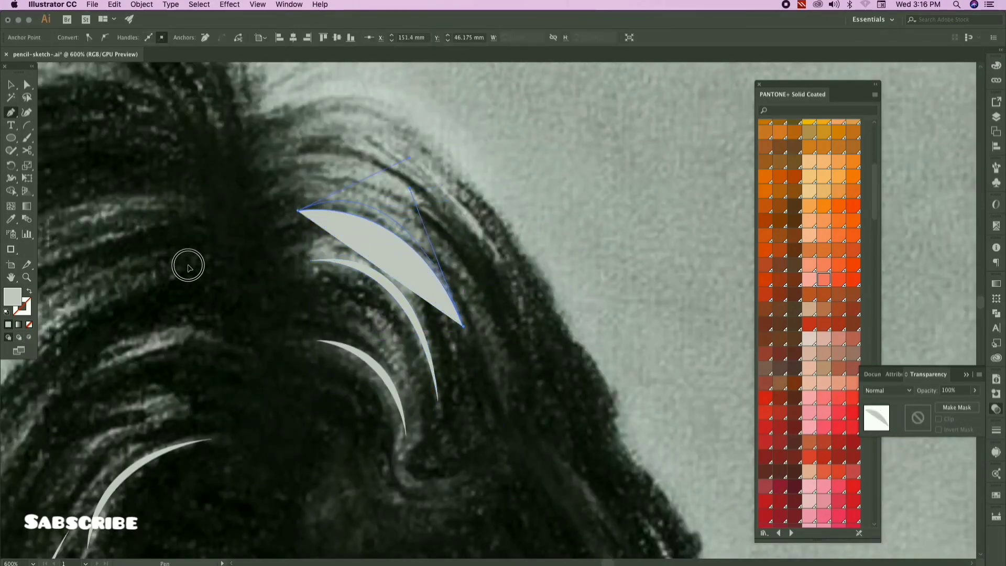
{"action": "left_click_drag", "start_coordinate": [188, 265], "coordinate": [198, 251]}
Step: Trace a short, shallow highlight strand about 7.5 mm wide at the curl's lower tip
{"action": "scroll", "coordinate": [333, 281], "scroll_direction": "down", "scroll_amount": 3}
{"action": "scroll", "coordinate": [367, 269], "scroll_direction": "up", "scroll_amount": 3}
{"action": "left_click", "coordinate": [288, 177]}
{"action": "left_click_drag", "start_coordinate": [420, 189], "coordinate": [467, 233]}
{"action": "left_click", "coordinate": [289, 180]}
Step: Trace two slim vertical strands in the side hair right of the face, the inner one about 3.6 by 16 mm
{"action": "scroll", "coordinate": [694, 255], "scroll_direction": "down", "scroll_amount": 3}
{"action": "scroll", "coordinate": [711, 471], "scroll_direction": "up", "scroll_amount": 2}
{"action": "left_click_drag", "start_coordinate": [710, 470], "coordinate": [551, 252]}
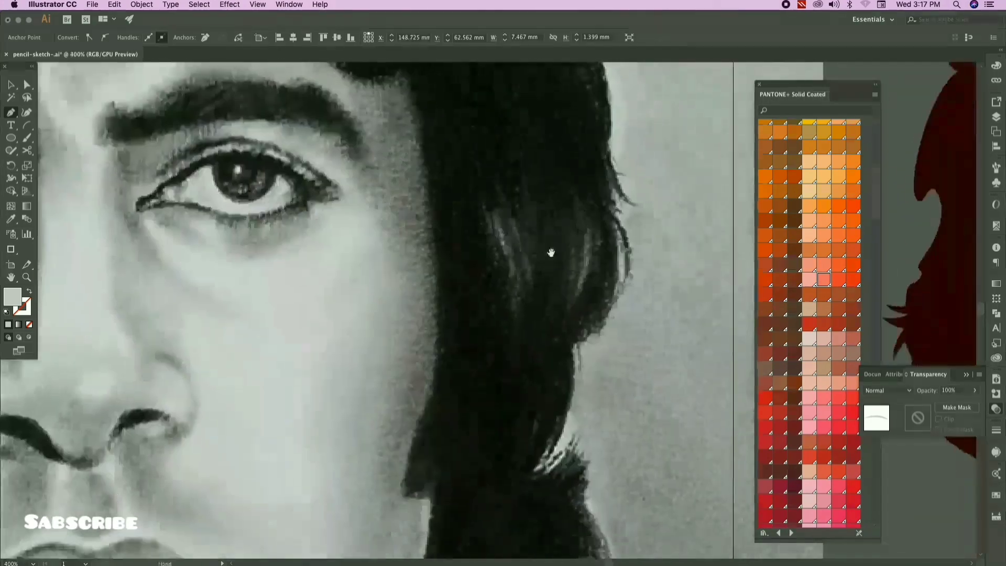
{"action": "left_click", "coordinate": [587, 221]}
{"action": "left_click_drag", "start_coordinate": [576, 308], "coordinate": [549, 377]}
{"action": "left_click", "coordinate": [576, 308]}
{"action": "left_click", "coordinate": [499, 211]}
{"action": "left_click_drag", "start_coordinate": [524, 276], "coordinate": [522, 332]}
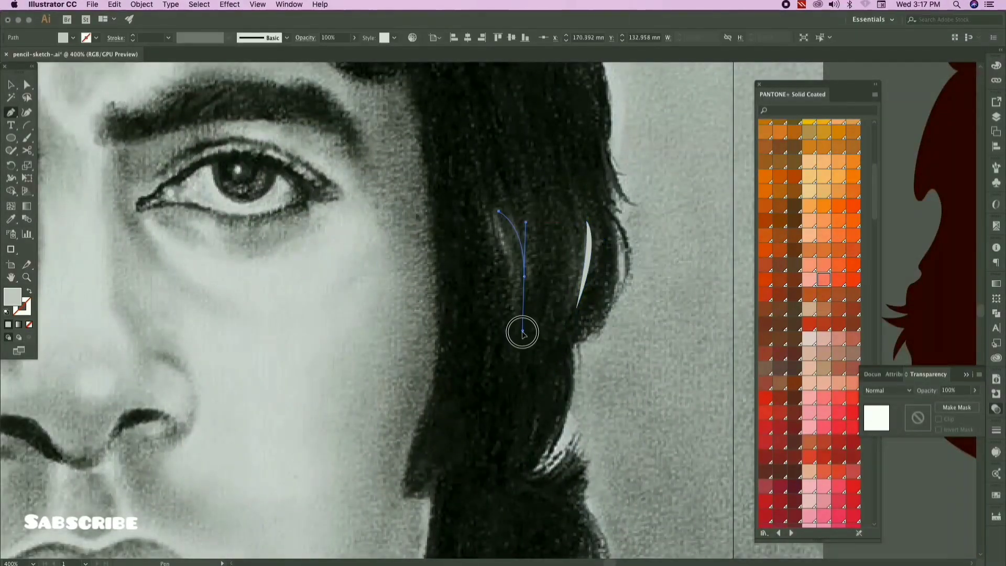
{"action": "left_click", "coordinate": [498, 211]}
Step: Trace two slim vertical strands in the side hair left of the face, about 12 mm and 13 mm high
{"action": "scroll", "coordinate": [479, 231], "scroll_direction": "down", "scroll_amount": 5}
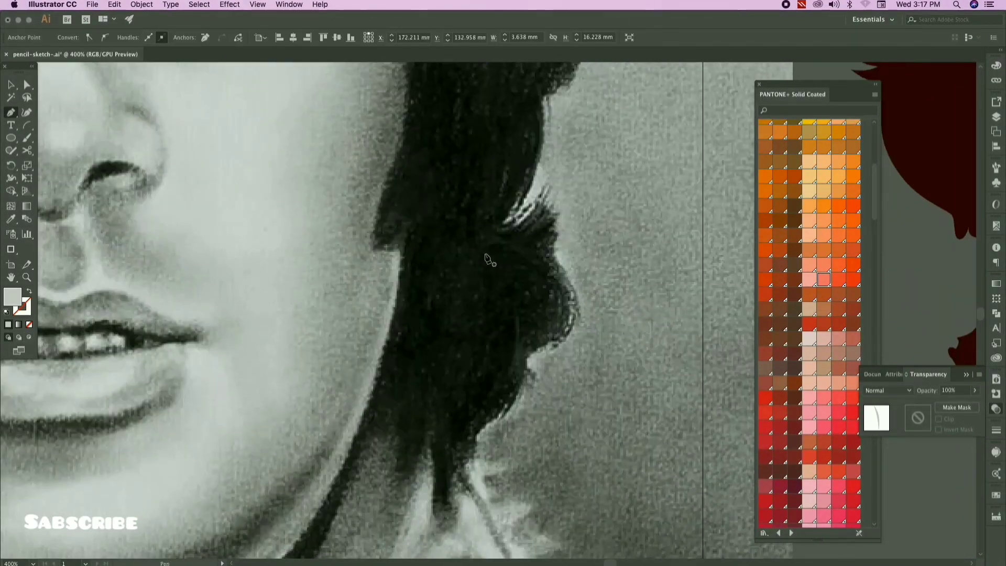
{"action": "scroll", "coordinate": [249, 283], "scroll_direction": "down", "scroll_amount": 3}
{"action": "scroll", "coordinate": [249, 283], "scroll_direction": "up", "scroll_amount": 3}
{"action": "left_click", "coordinate": [224, 265]}
{"action": "left_click_drag", "start_coordinate": [224, 336], "coordinate": [233, 372]}
{"action": "left_click", "coordinate": [224, 265]}
{"action": "scroll", "coordinate": [233, 236], "scroll_direction": "down", "scroll_amount": 2}
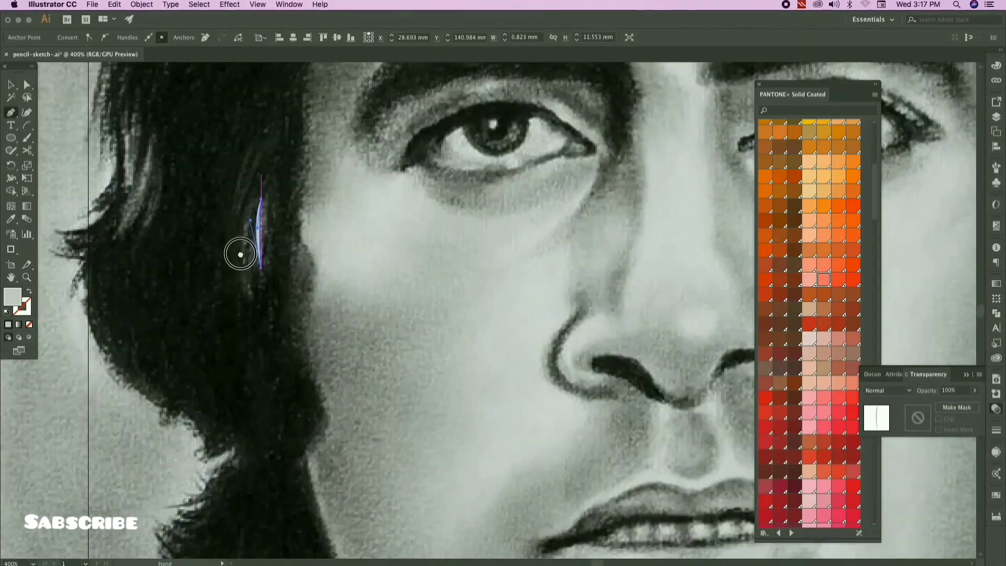
{"action": "scroll", "coordinate": [240, 253], "scroll_direction": "up", "scroll_amount": 1}
{"action": "left_click", "coordinate": [256, 201]}
{"action": "left_click_drag", "start_coordinate": [256, 324], "coordinate": [248, 240]}
Step: Trace a thin strand about 16 mm high near the outer edge of the left side hair
{"action": "scroll", "coordinate": [283, 149], "scroll_direction": "up", "scroll_amount": 5}
{"action": "scroll", "coordinate": [278, 361], "scroll_direction": "down", "scroll_amount": 1}
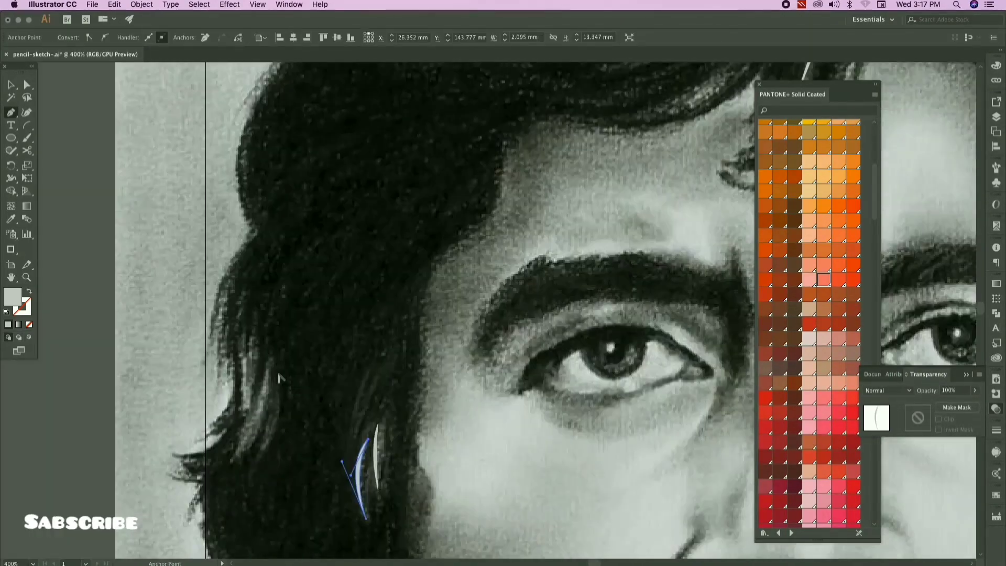
{"action": "left_click", "coordinate": [274, 362]}
{"action": "left_click_drag", "start_coordinate": [262, 460], "coordinate": [227, 525]}
{"action": "left_click", "coordinate": [262, 460]}
{"action": "left_click_drag", "start_coordinate": [263, 320], "coordinate": [265, 321]}
Step: Trace a curved highlight strand in the outer left hair wave above the temple
{"action": "left_click_drag", "start_coordinate": [384, 184], "coordinate": [253, 442]}
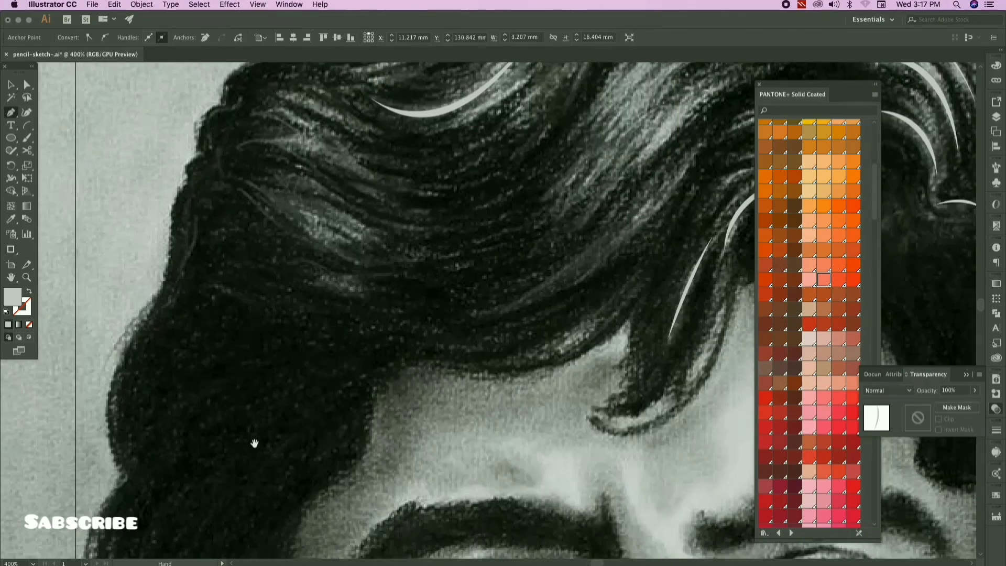
{"action": "left_click_drag", "start_coordinate": [257, 179], "coordinate": [127, 352]}
{"action": "left_click", "coordinate": [126, 353]}
{"action": "left_click_drag", "start_coordinate": [221, 400], "coordinate": [270, 475]}
{"action": "left_click", "coordinate": [220, 401]}
{"action": "left_click_drag", "start_coordinate": [126, 352], "coordinate": [65, 364]}
Step: Place the traced strands as a group on the vector portrait's hair at 20% opacity
{"action": "left_click_drag", "start_coordinate": [474, 337], "coordinate": [371, 297]}
{"action": "scroll", "coordinate": [320, 374], "scroll_direction": "down", "scroll_amount": 6}
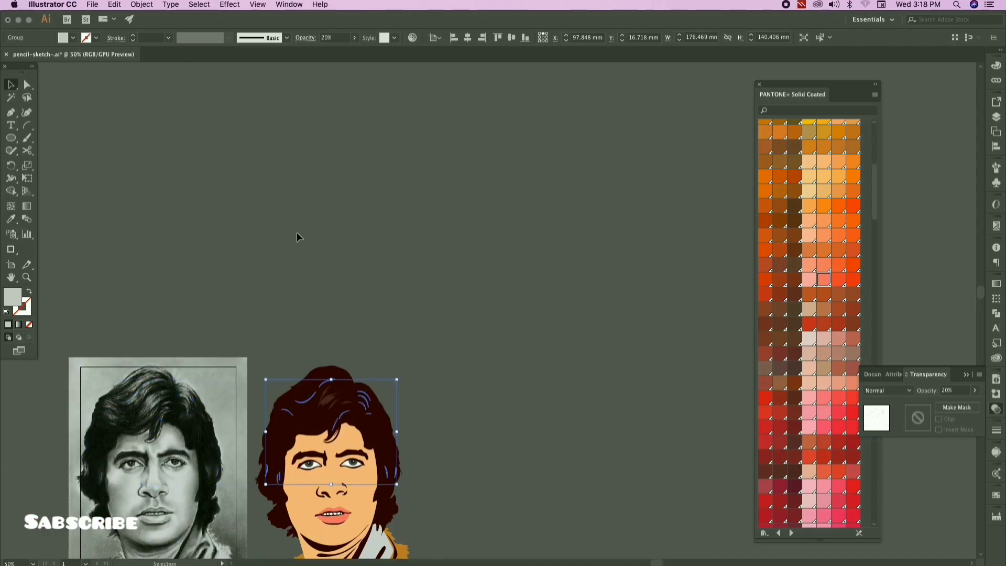
{"action": "left_click", "coordinate": [297, 237]}
{"action": "left_click_drag", "start_coordinate": [451, 408], "coordinate": [478, 301]}
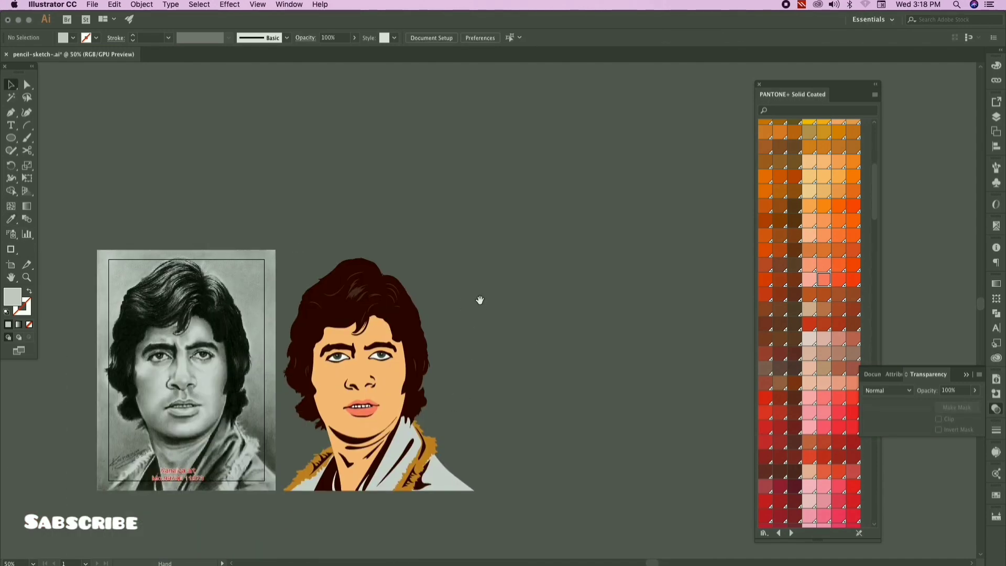
Step: Trace a thin, upward-curving crescent strand in the lower left hair wave of the sketch
{"action": "scroll", "coordinate": [361, 340], "scroll_direction": "up", "scroll_amount": 4}
{"action": "scroll", "coordinate": [367, 338], "scroll_direction": "down", "scroll_amount": 3}
{"action": "left_click_drag", "start_coordinate": [120, 283], "coordinate": [357, 294]}
{"action": "scroll", "coordinate": [354, 294], "scroll_direction": "up", "scroll_amount": 4}
{"action": "key", "text": "p"}
{"action": "left_click", "coordinate": [375, 250]}
{"action": "left_click_drag", "start_coordinate": [244, 323], "coordinate": [138, 310]}
{"action": "left_click", "coordinate": [243, 323]}
{"action": "left_click_drag", "start_coordinate": [413, 169], "coordinate": [413, 169]}
Step: Trace two more thin, upward-curving crescent strands above the existing one in the lower left hair wave of the sketch
{"action": "scroll", "coordinate": [413, 169], "scroll_direction": "up", "scroll_amount": 3}
{"action": "left_click", "coordinate": [255, 405]}
{"action": "left_click_drag", "start_coordinate": [370, 364], "coordinate": [417, 314]}
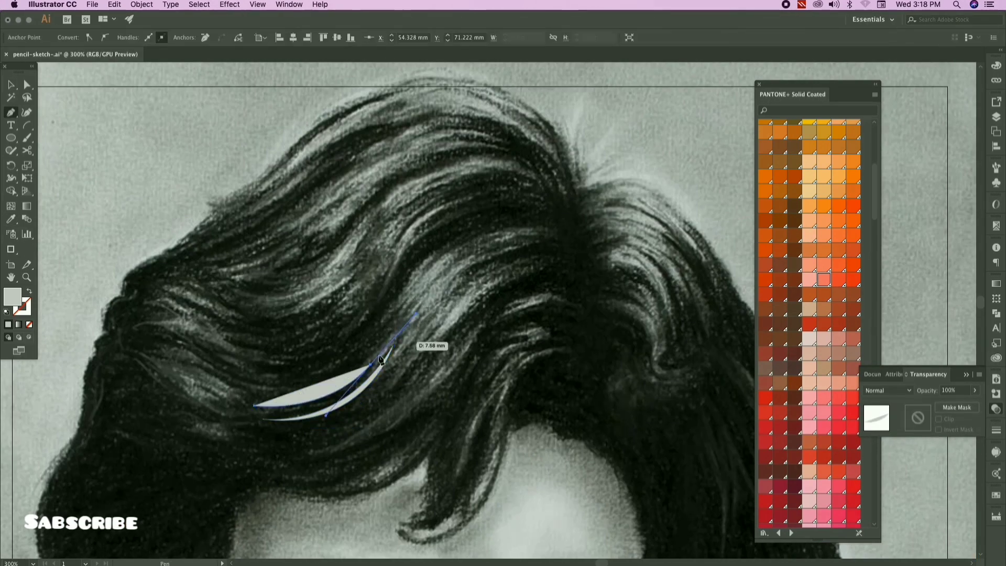
{"action": "left_click_drag", "start_coordinate": [282, 375], "coordinate": [282, 391]}
{"action": "left_click", "coordinate": [257, 401]}
{"action": "left_click_drag", "start_coordinate": [340, 383], "coordinate": [386, 341]}
{"action": "left_click", "coordinate": [341, 383]}
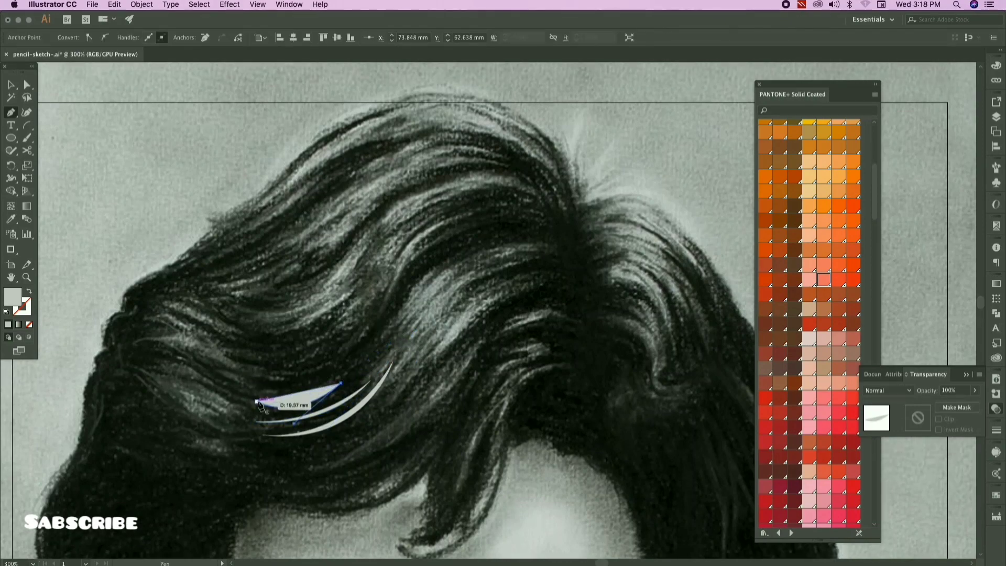
Step: Trace a thin curved strand along the lower edge of the fringe, just above the forehead in the sketch
{"action": "left_click_drag", "start_coordinate": [332, 369], "coordinate": [311, 254]}
{"action": "left_click", "coordinate": [409, 318]}
{"action": "left_click_drag", "start_coordinate": [289, 373], "coordinate": [206, 365]}
{"action": "left_click", "coordinate": [289, 372]}
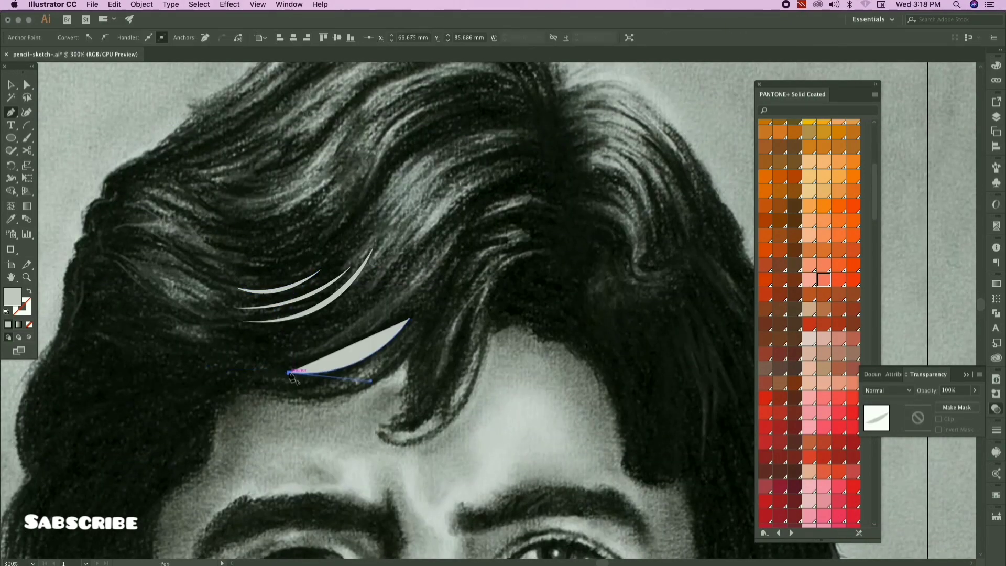
Step: Move the four traced strands onto the matching left hair wave of the vector portrait at 20% opacity
{"action": "left_click_drag", "start_coordinate": [446, 267], "coordinate": [446, 267]}
{"action": "left_click_drag", "start_coordinate": [307, 207], "coordinate": [379, 350]}
{"action": "left_click_drag", "start_coordinate": [378, 254], "coordinate": [394, 354]}
{"action": "scroll", "coordinate": [367, 298], "scroll_direction": "down", "scroll_amount": 5}
{"action": "key", "text": "v"}
{"action": "scroll", "coordinate": [436, 390], "scroll_direction": "up", "scroll_amount": 5}
{"action": "scroll", "coordinate": [439, 393], "scroll_direction": "down", "scroll_amount": 3}
{"action": "left_click", "coordinate": [11, 85]}
{"action": "left_click_drag", "start_coordinate": [100, 314], "coordinate": [634, 314]}
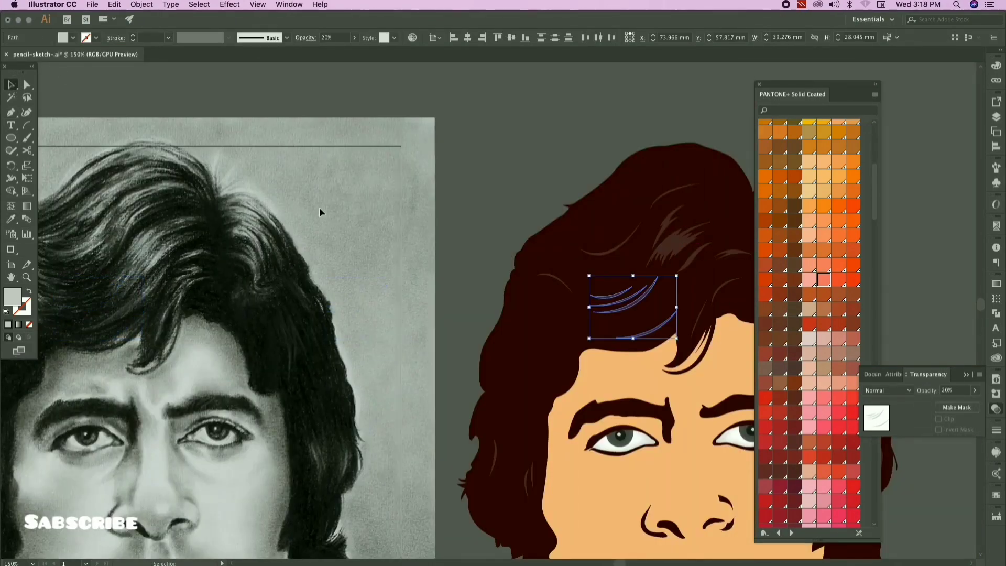
{"action": "left_click", "coordinate": [319, 206]}
Step: Trace a short, downward-curving highlight strand in the sketch's hair to the right of the parting
{"action": "scroll", "coordinate": [382, 302], "scroll_direction": "down", "scroll_amount": 3}
{"action": "scroll", "coordinate": [426, 196], "scroll_direction": "up", "scroll_amount": 1}
{"action": "left_click_drag", "start_coordinate": [383, 302], "coordinate": [380, 219]}
{"action": "scroll", "coordinate": [426, 196], "scroll_direction": "down", "scroll_amount": 2}
{"action": "scroll", "coordinate": [380, 219], "scroll_direction": "up", "scroll_amount": 5}
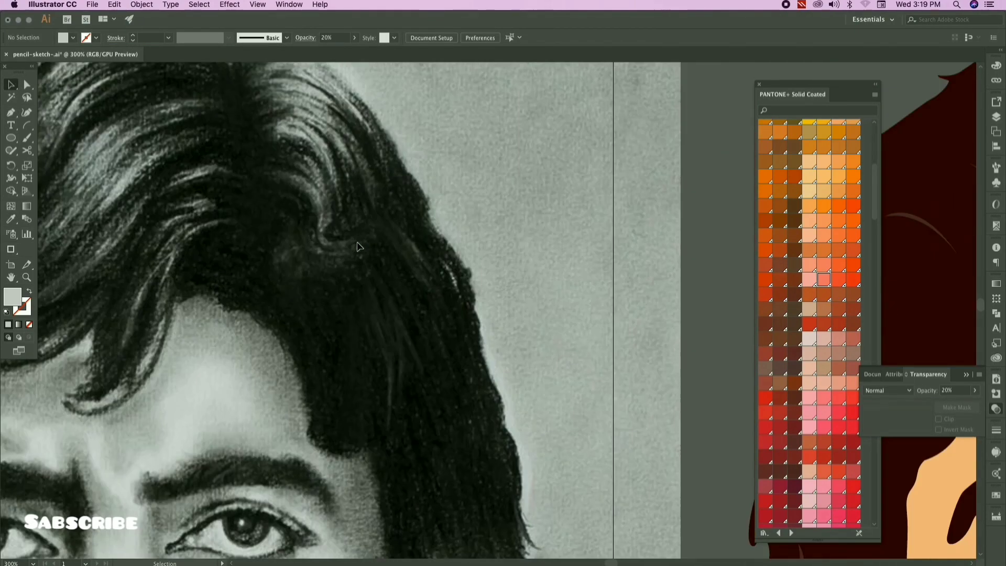
{"action": "left_click", "coordinate": [275, 195]}
{"action": "left_click_drag", "start_coordinate": [305, 249], "coordinate": [308, 306]}
{"action": "left_click_drag", "start_coordinate": [275, 195], "coordinate": [248, 175]}
{"action": "left_click_drag", "start_coordinate": [325, 288], "coordinate": [306, 230]}
Step: Trace two thin parallel strands curving down the right side hair beside the forehead in the sketch
{"action": "left_click", "coordinate": [315, 214]}
{"action": "left_click_drag", "start_coordinate": [371, 320], "coordinate": [365, 421]}
{"action": "left_click", "coordinate": [371, 320]}
{"action": "left_click_drag", "start_coordinate": [315, 214], "coordinate": [250, 198]}
{"action": "left_click_drag", "start_coordinate": [361, 365], "coordinate": [370, 310]}
{"action": "left_click", "coordinate": [332, 181]}
{"action": "left_click_drag", "start_coordinate": [367, 257], "coordinate": [373, 324]}
{"action": "left_click", "coordinate": [367, 257]}
Step: Match the three right side strands to the 20% opacity highlights and move them onto the vector portrait's hair
{"action": "key", "text": "super+minus"}
{"action": "key", "text": "super+minus"}
{"action": "key", "text": "super+minus"}
{"action": "key", "text": "super+minus"}
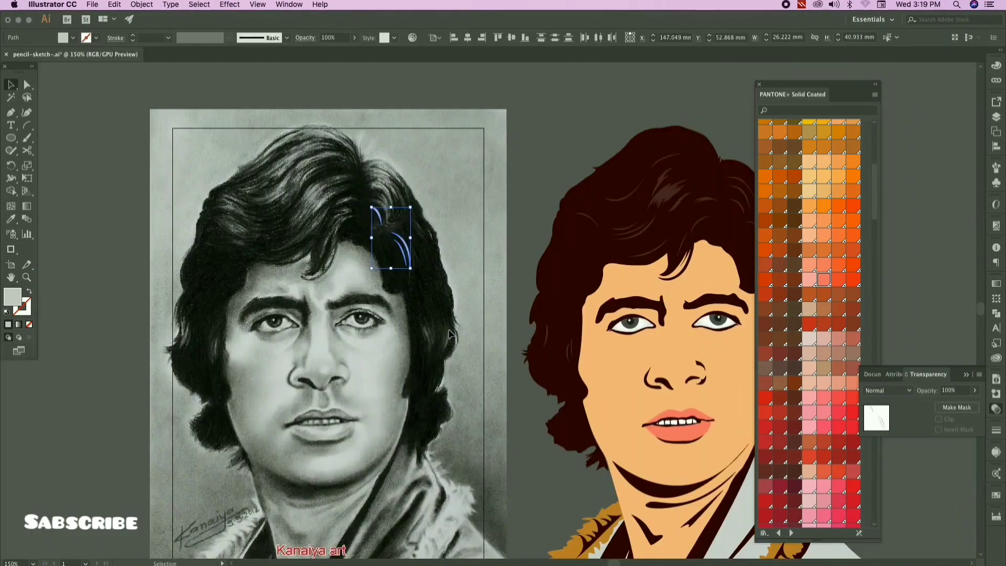
{"action": "key", "text": "i"}
{"action": "left_click", "coordinate": [10, 85]}
{"action": "key", "text": "shift+Right"}
{"action": "key", "text": "shift+Right"}
{"action": "left_click", "coordinate": [355, 379]}
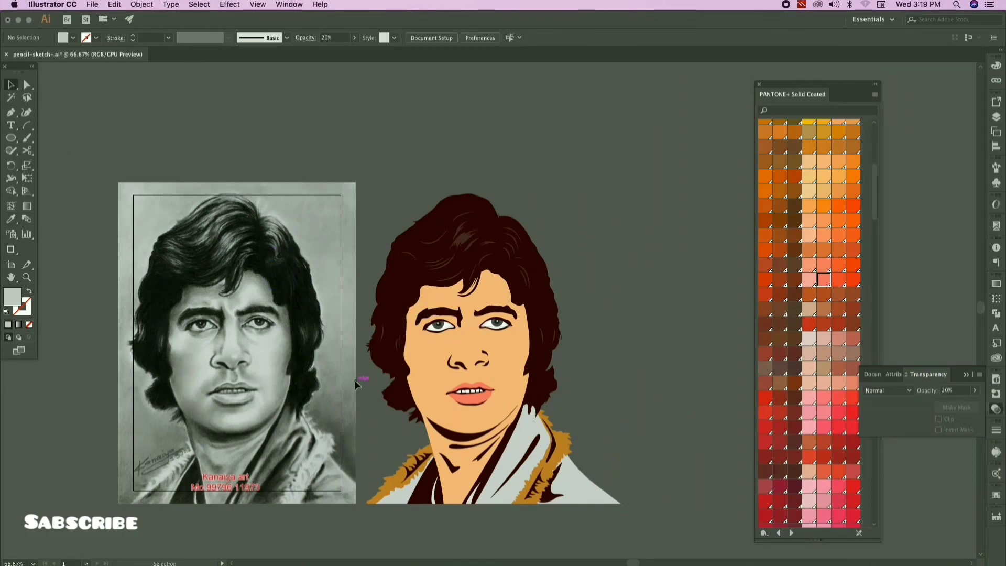